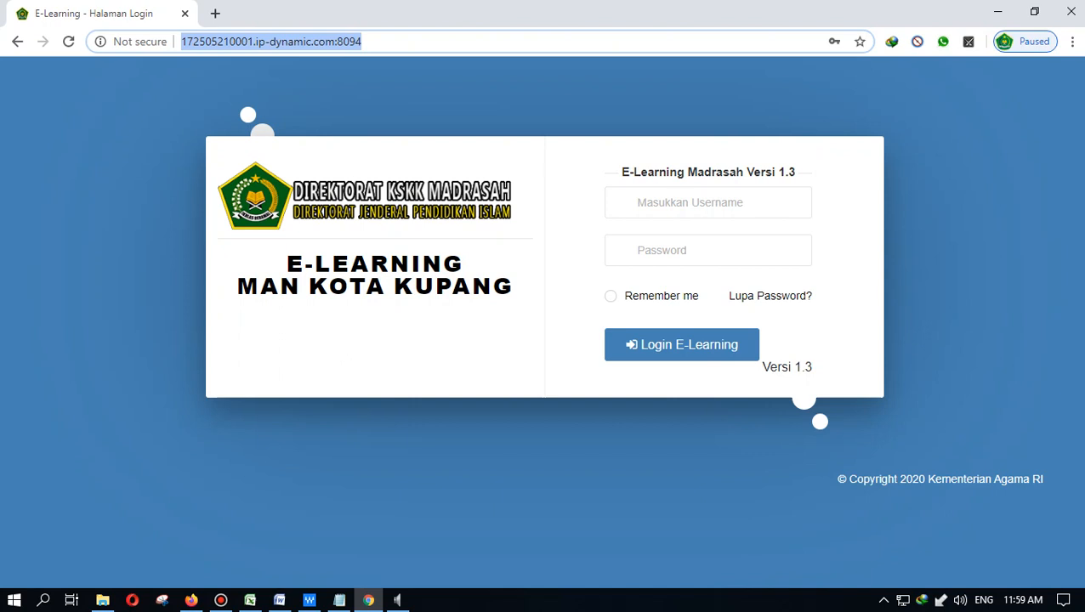
- Go to the school's e-learning web address
{"action": "key", "text": "BackSpace"}
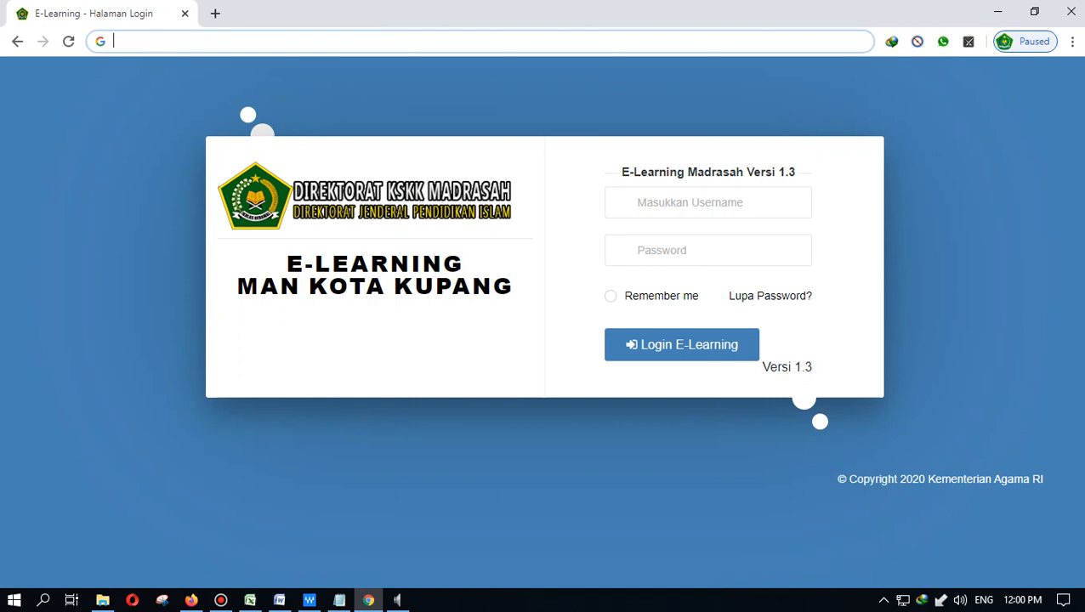
{"action": "type", "text": "e"}
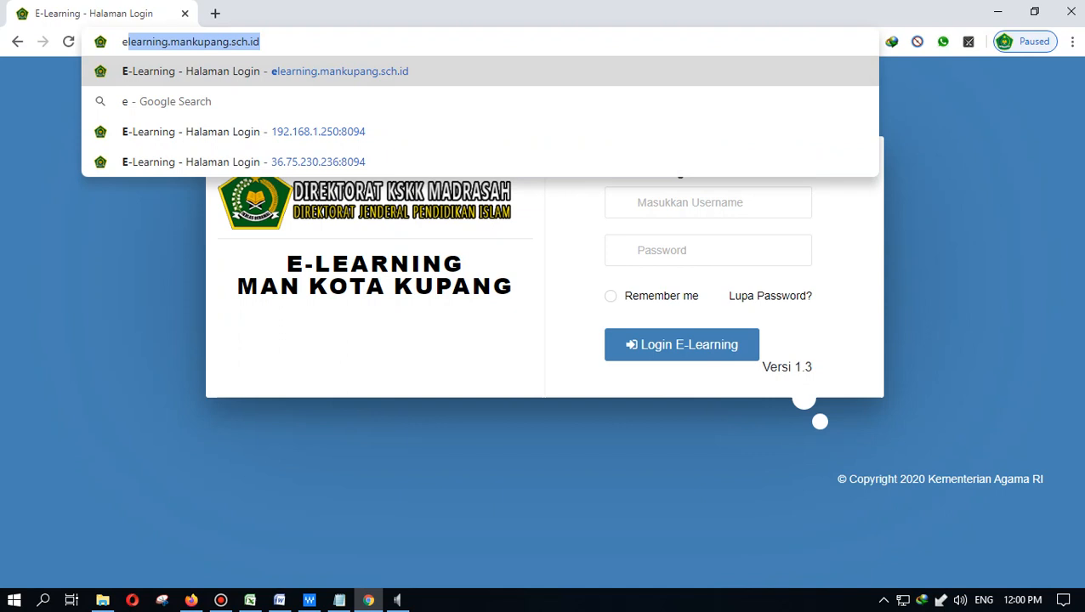
{"action": "key", "text": "Return"}
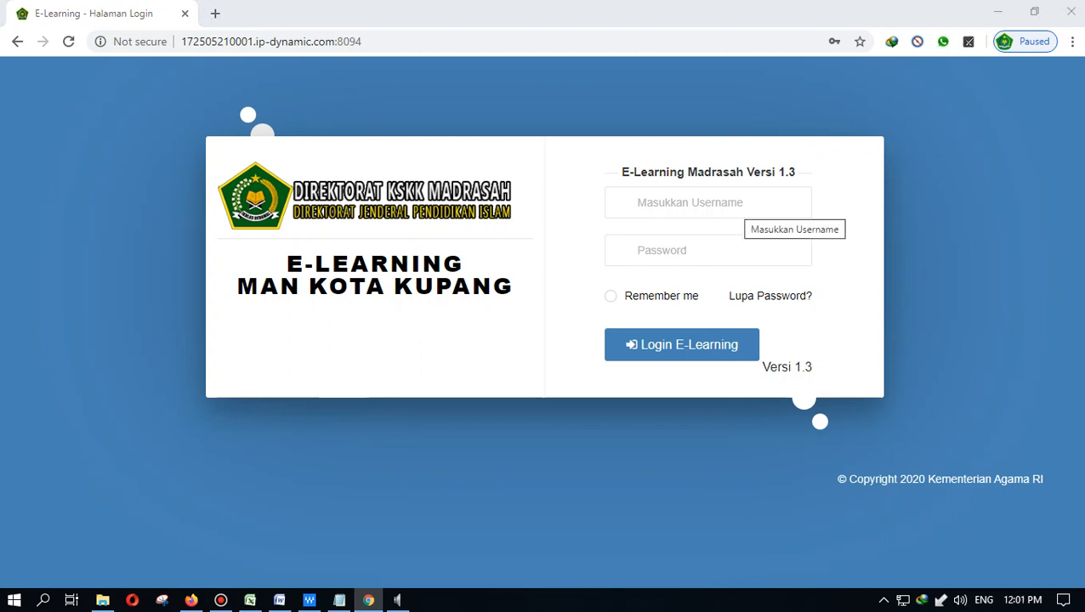
- Sign in with the student account credentials and skip the welcome tour
{"action": "left_click", "coordinate": [738, 205]}
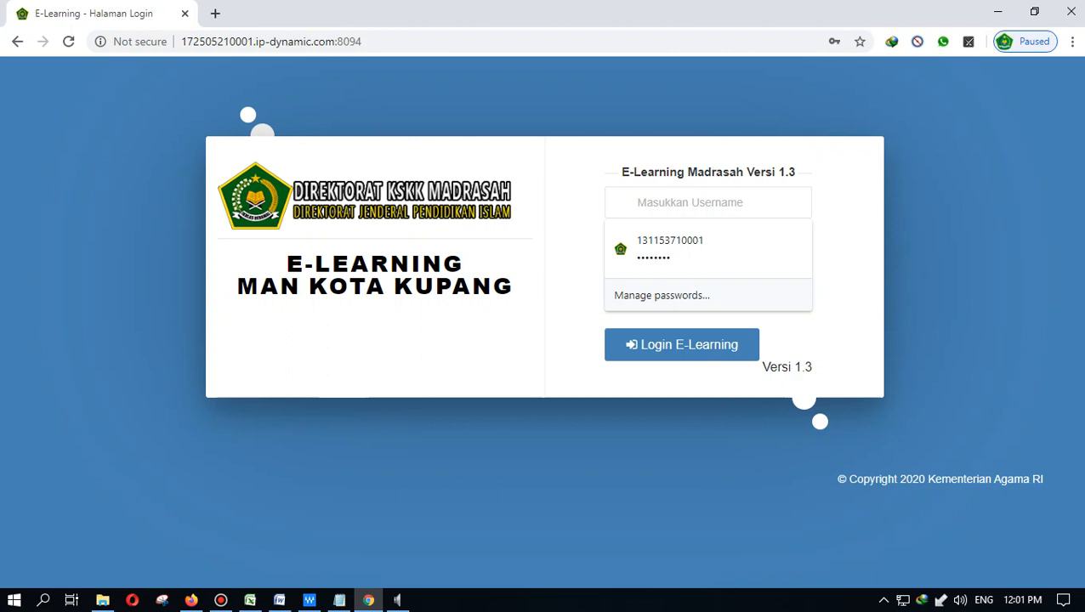
{"action": "type", "text": "123"}
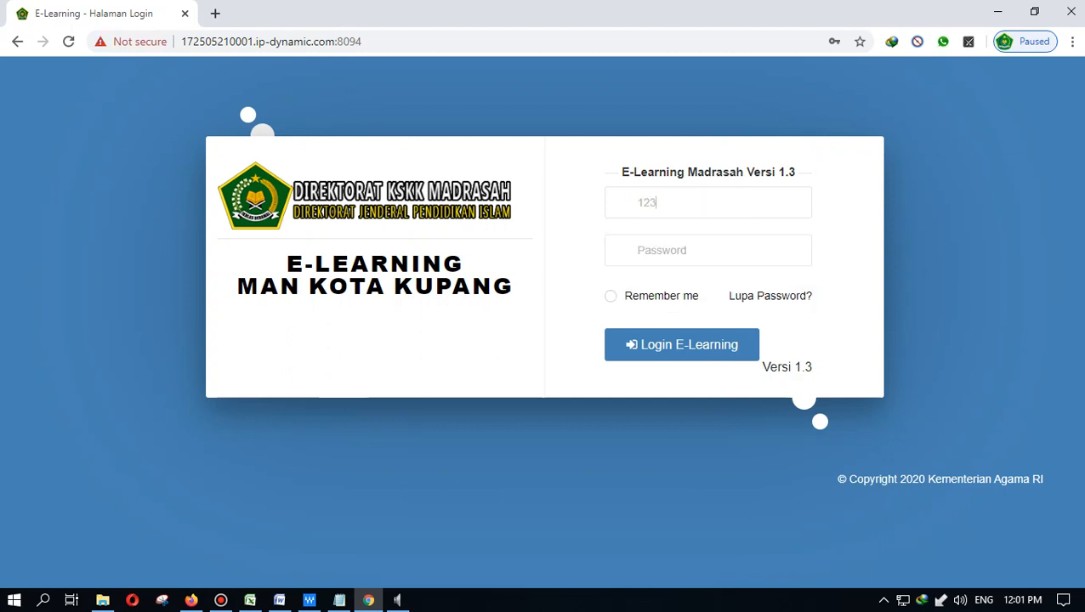
{"action": "type", "text": "4567890"}
{"action": "key", "text": "Tab"}
{"action": "type", "text": "123456"}
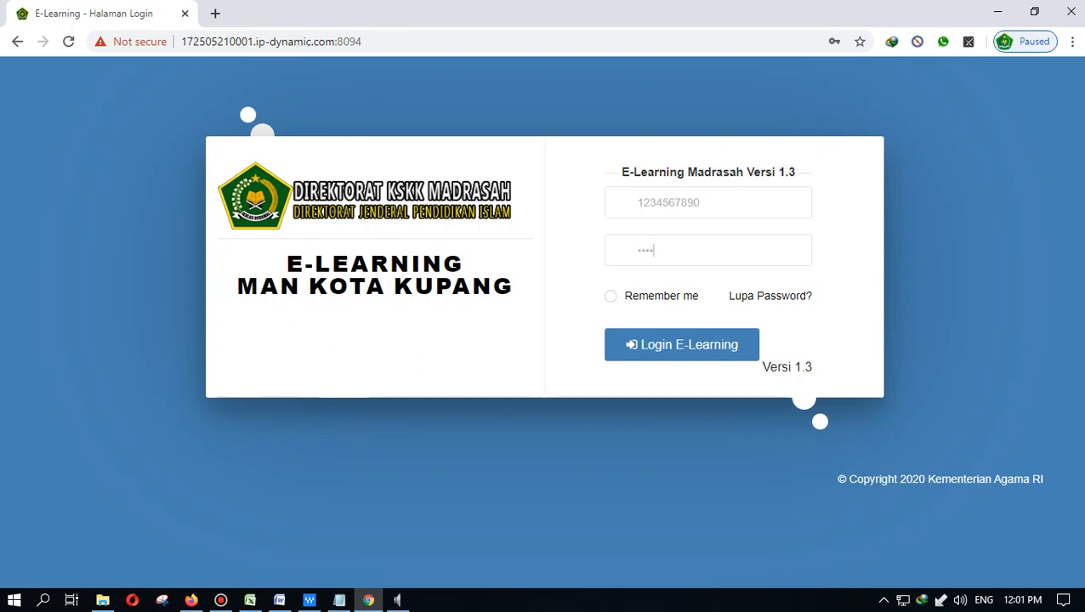
{"action": "key", "text": "Return"}
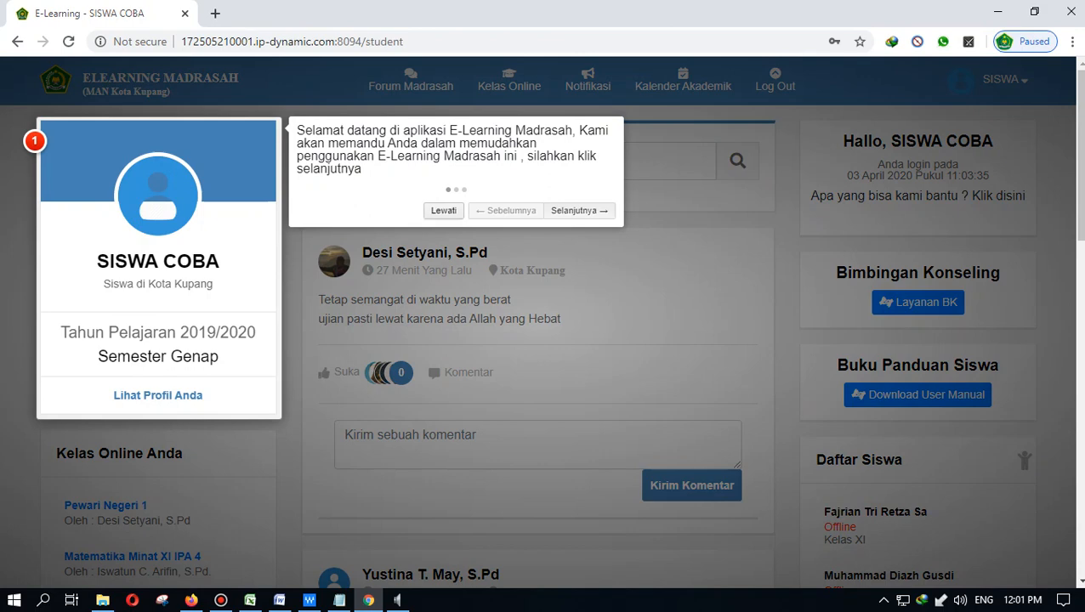
{"action": "left_click", "coordinate": [444, 211]}
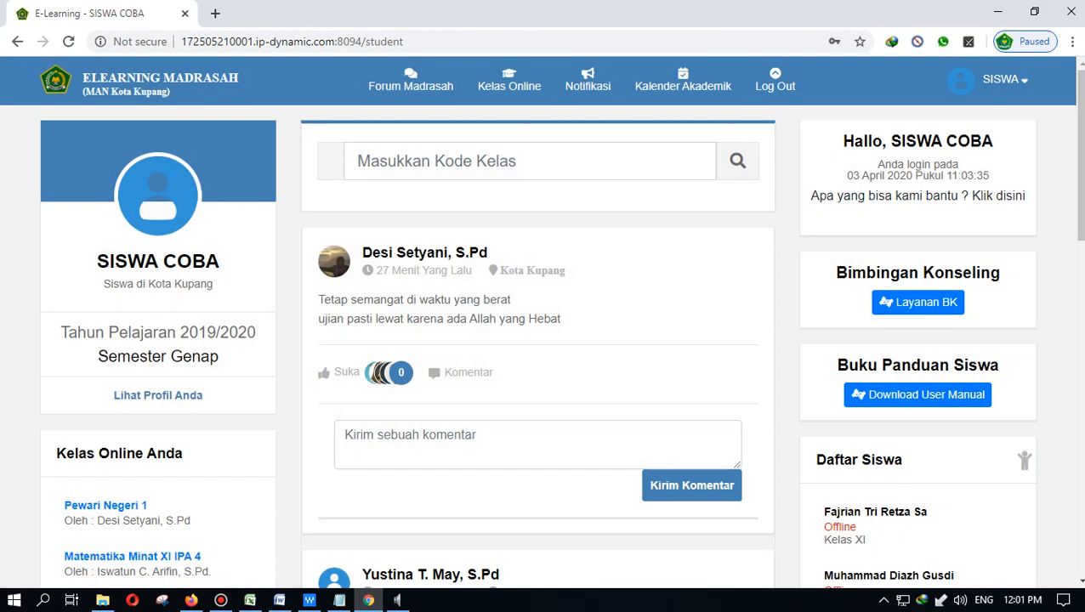
- Log out of the student account and confirm
{"action": "left_click", "coordinate": [1005, 80]}
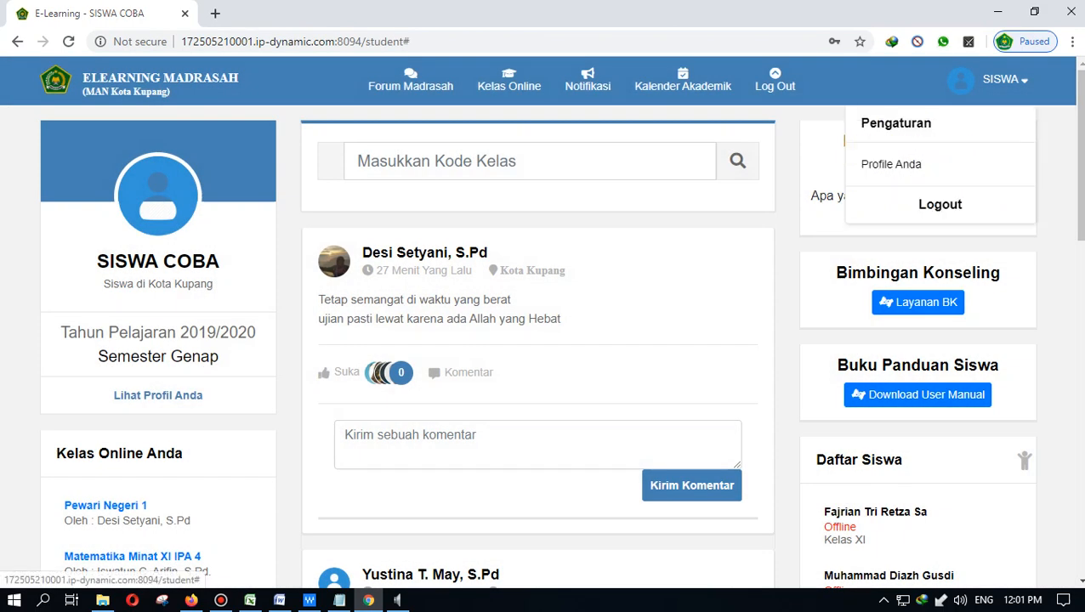
{"action": "left_click", "coordinate": [940, 204]}
{"action": "left_click", "coordinate": [559, 221]}
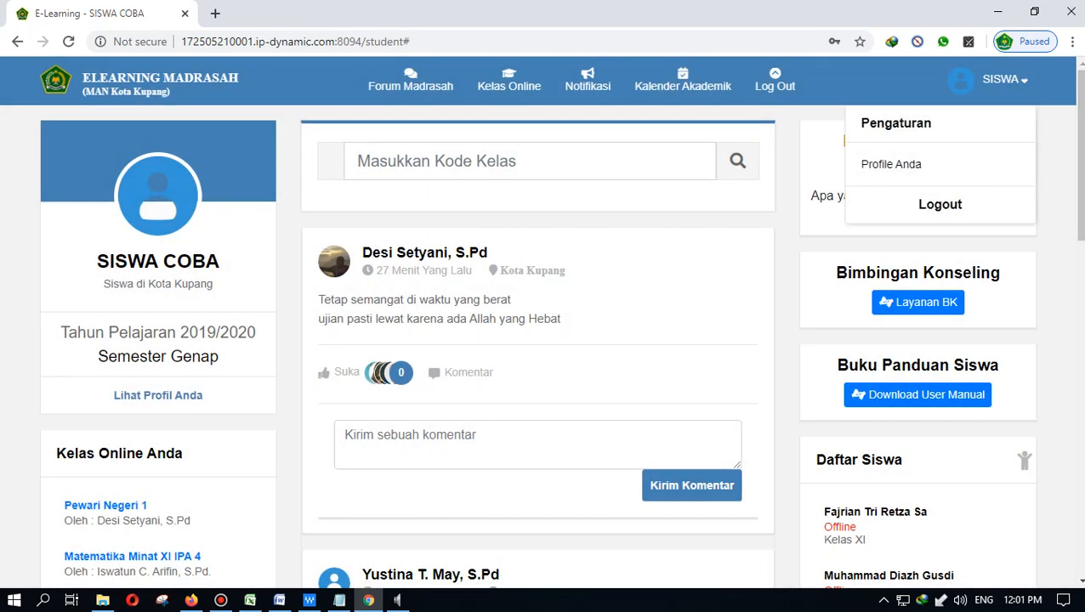
- Sign in with the teacher username and password, then skip the welcome tour
{"action": "left_click", "coordinate": [707, 203]}
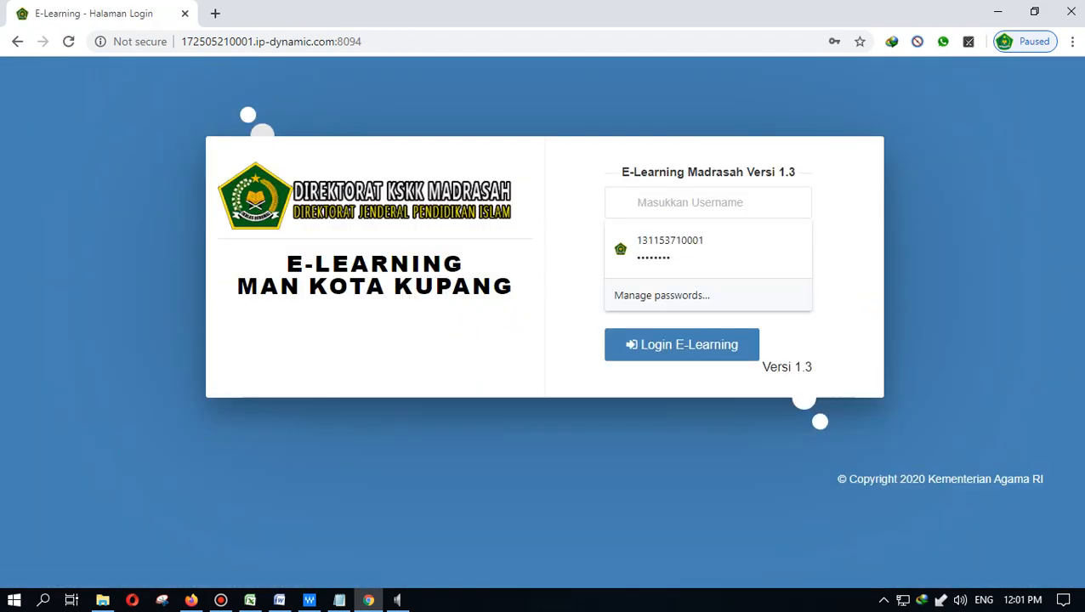
{"action": "type", "text": "11111111111"}
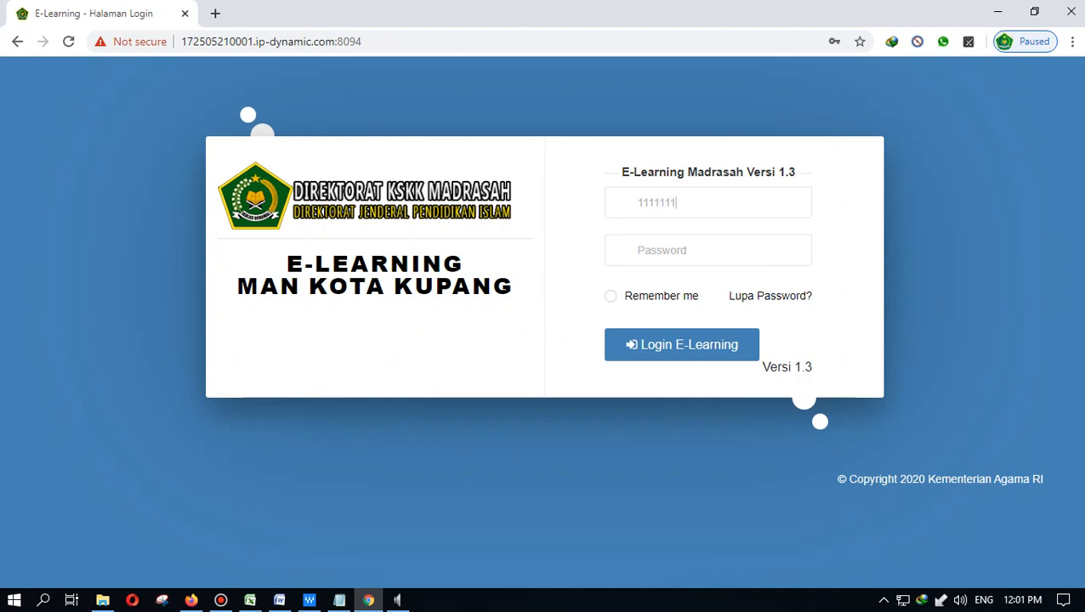
{"action": "type", "text": "1111111"}
{"action": "key", "text": "Tab"}
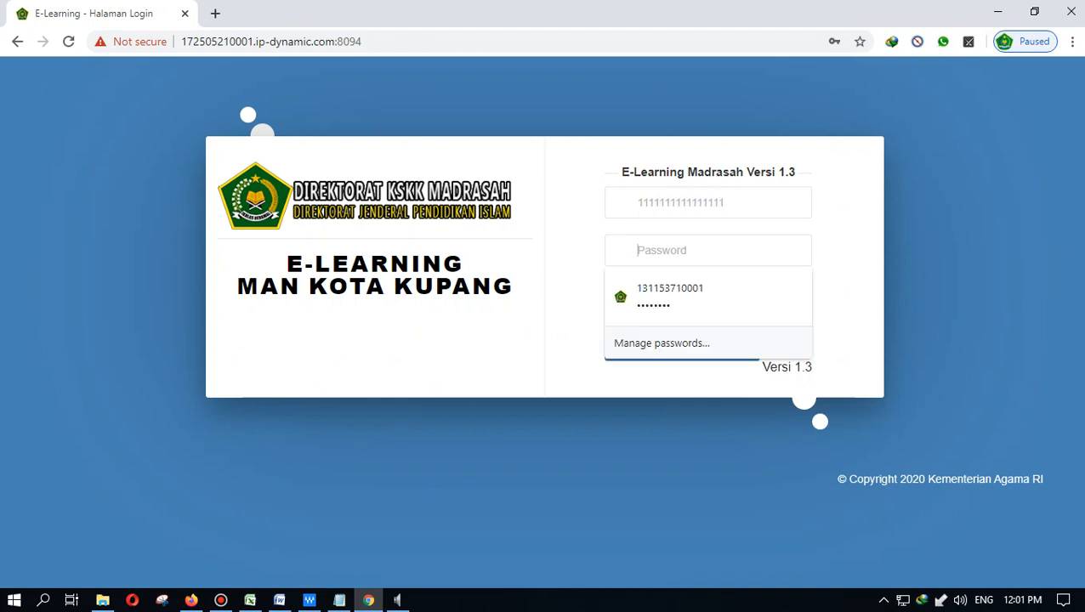
{"action": "type", "text": "111111"}
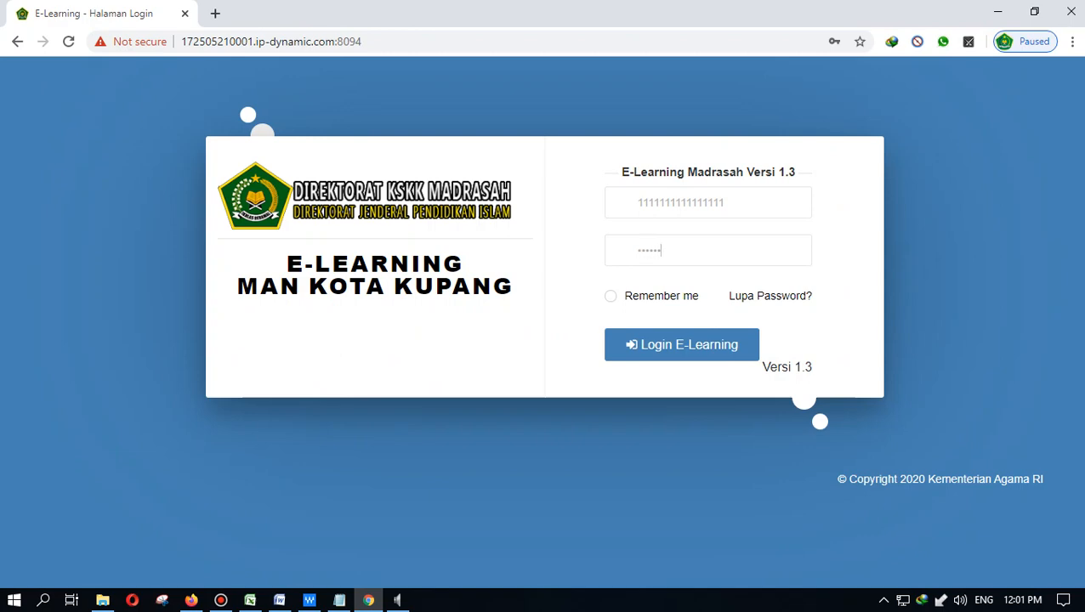
{"action": "key", "text": "Return"}
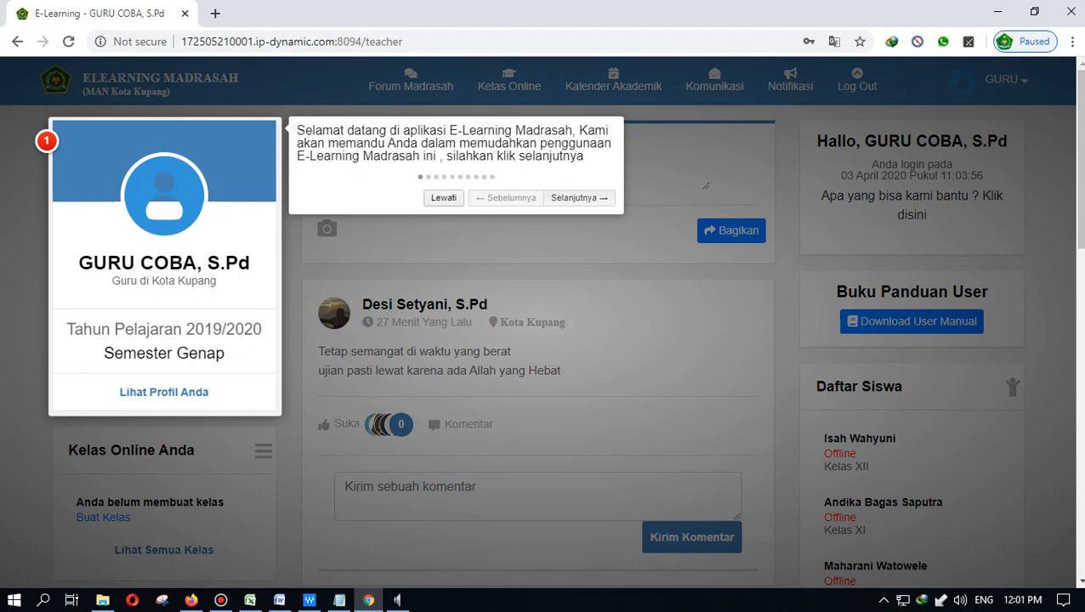
{"action": "left_click", "coordinate": [443, 197]}
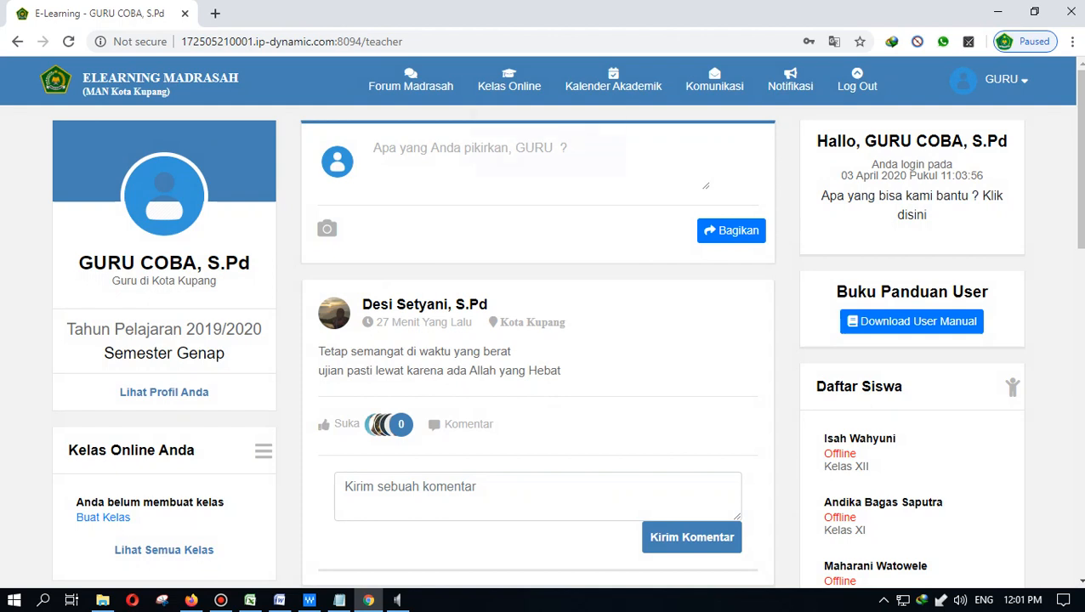
{"action": "mouse_move", "coordinate": [509, 80]}
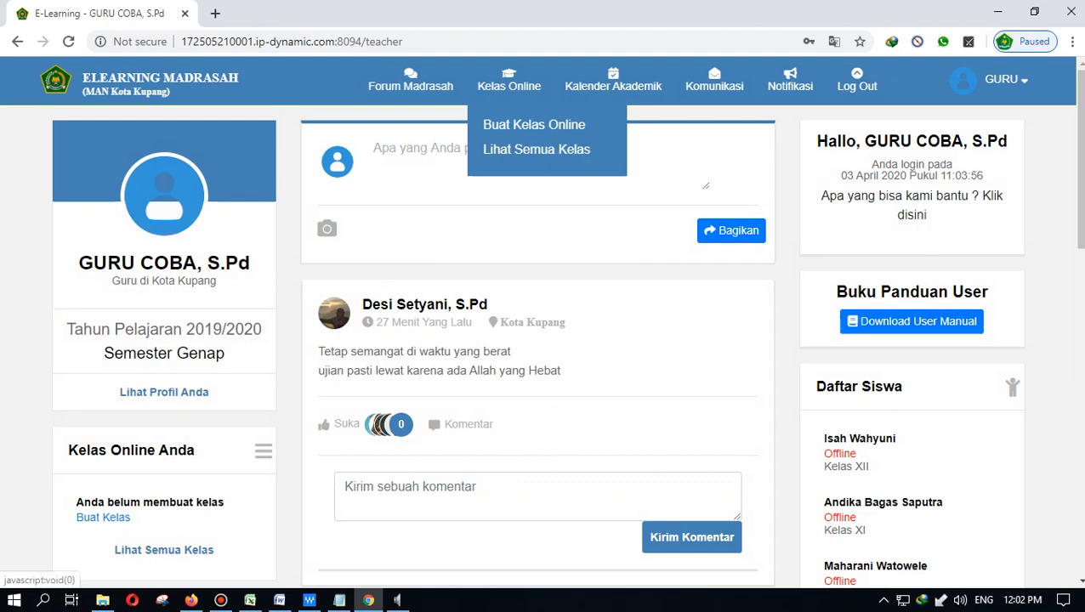
- Start a new online class with Kelas Untuk set to Kelas X and Rombel X IPA1
{"action": "left_click", "coordinate": [530, 125]}
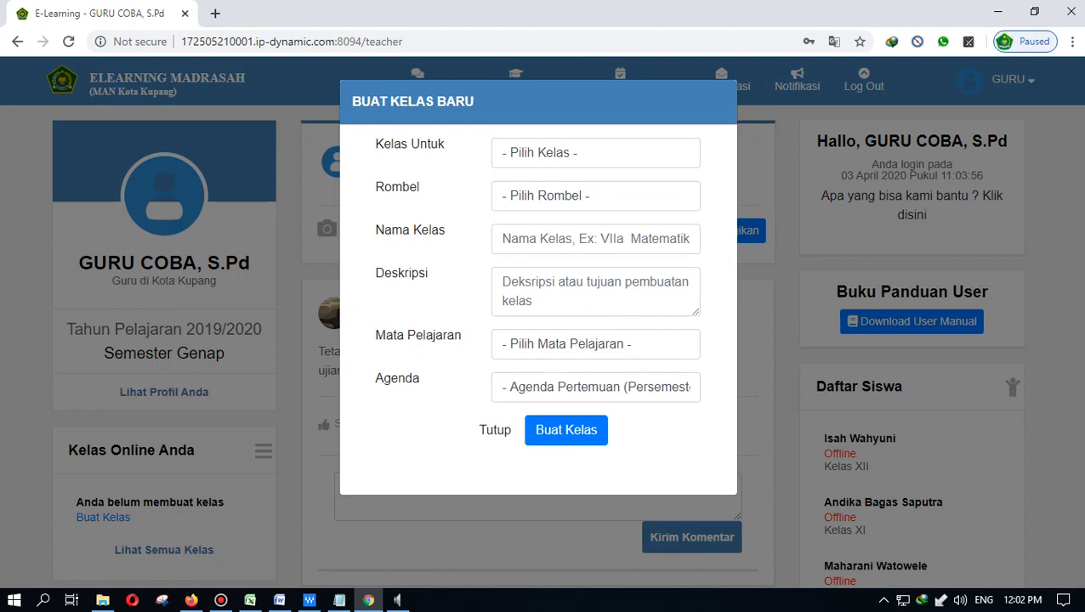
{"action": "left_click", "coordinate": [595, 153]}
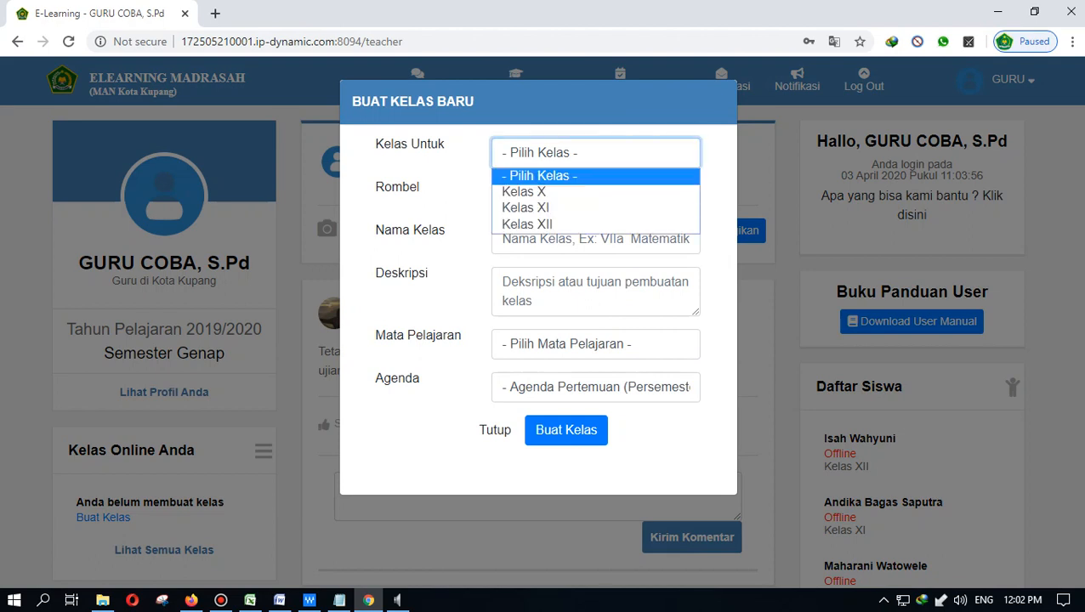
{"action": "left_click", "coordinate": [669, 193]}
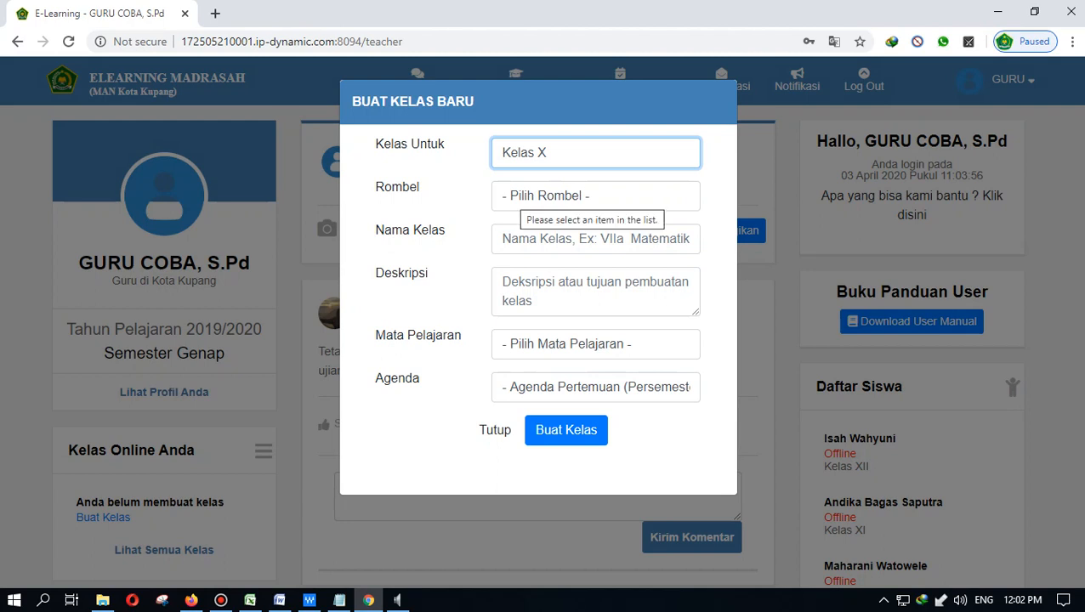
{"action": "left_click", "coordinate": [515, 197]}
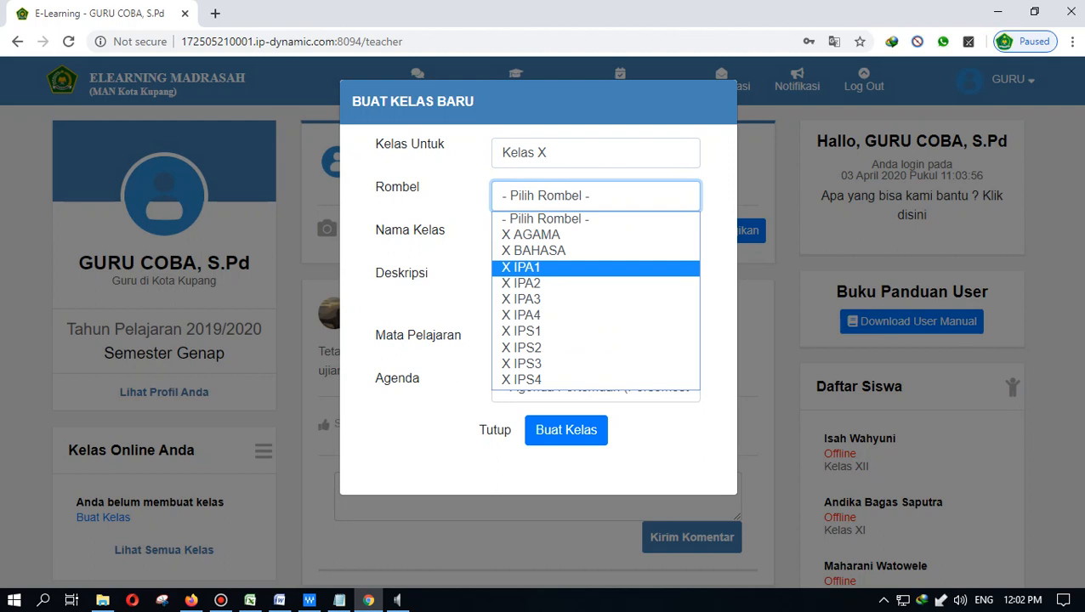
{"action": "left_click", "coordinate": [520, 267]}
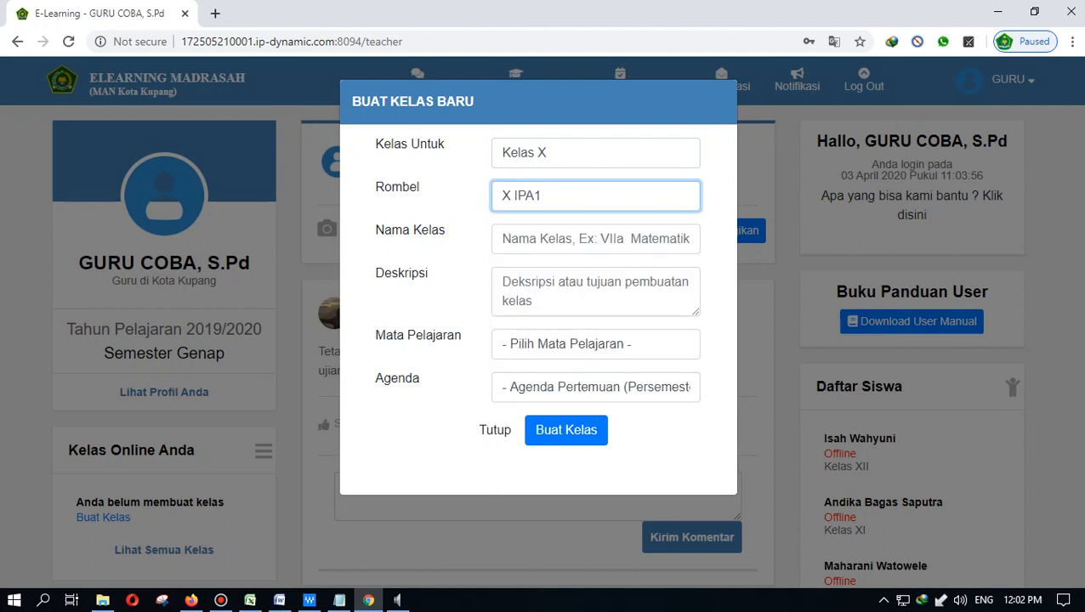
{"action": "left_click", "coordinate": [595, 239]}
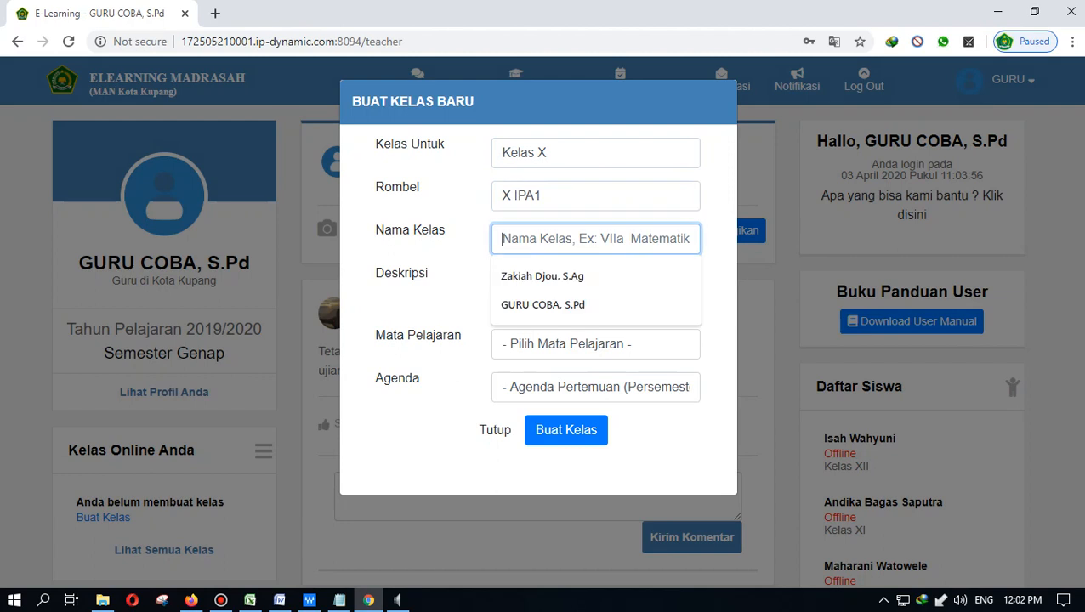
{"action": "left_click", "coordinate": [595, 344]}
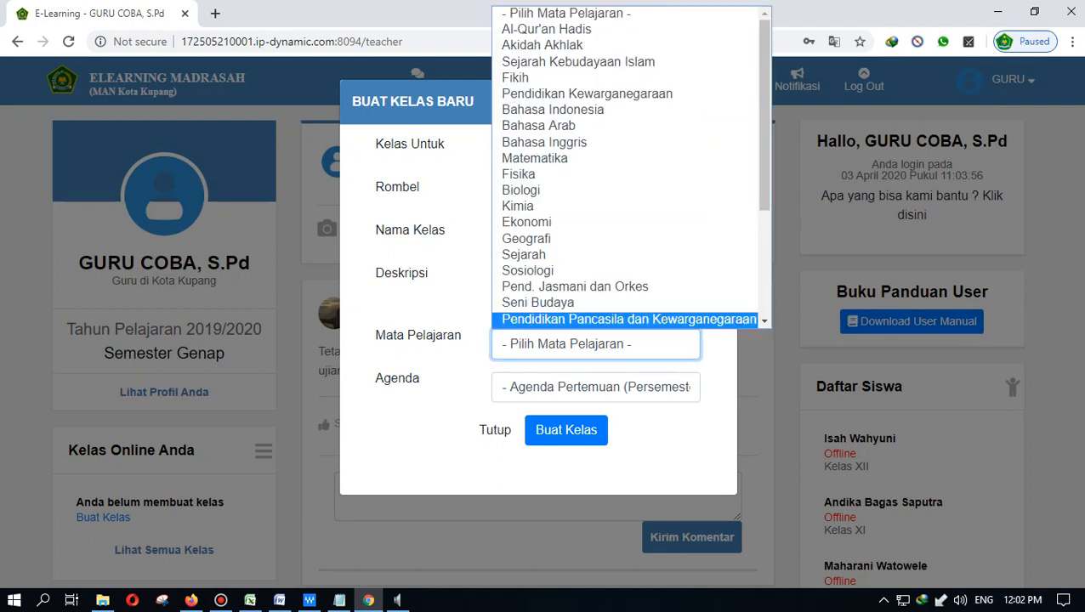
{"action": "left_click", "coordinate": [719, 357]}
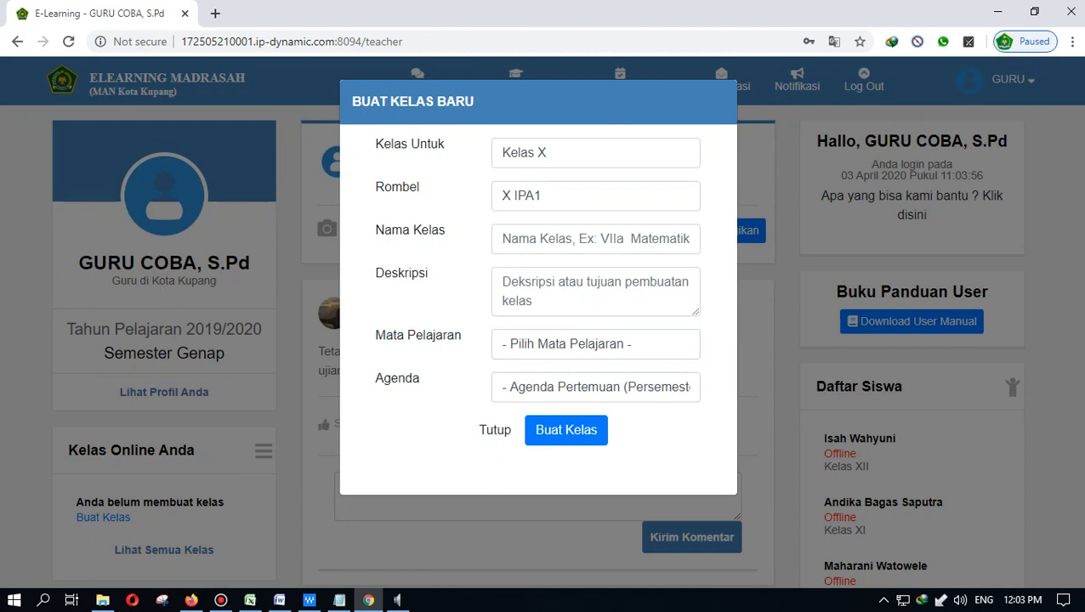
{"action": "left_click", "coordinate": [595, 239]}
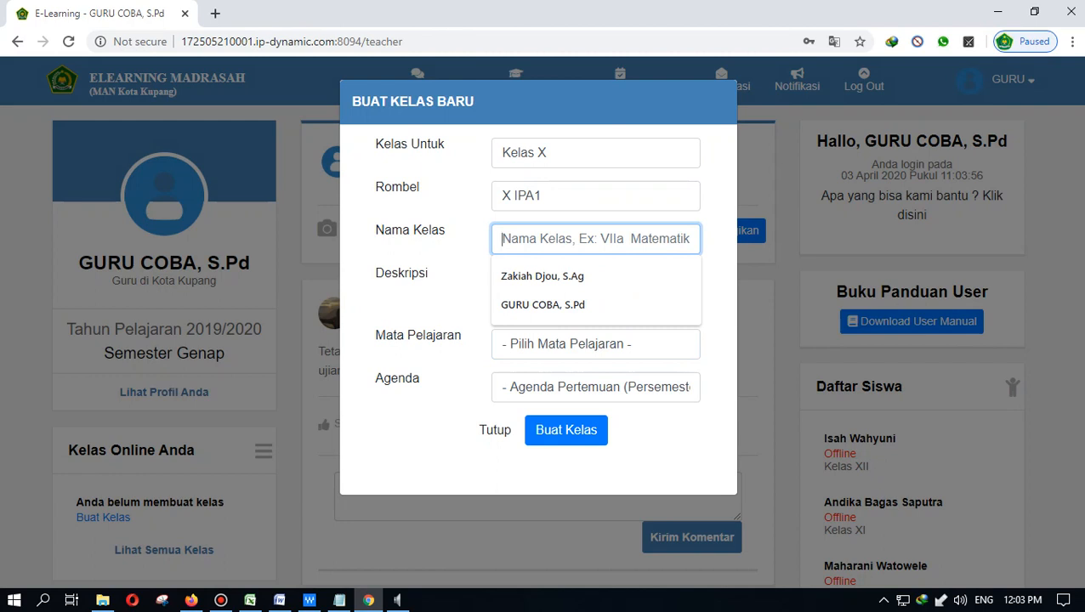
- Name the class 'Fisika - Listrik dan Magnet' and enter the description 'Listrik dan Magnet'
{"action": "type", "text": "il"}
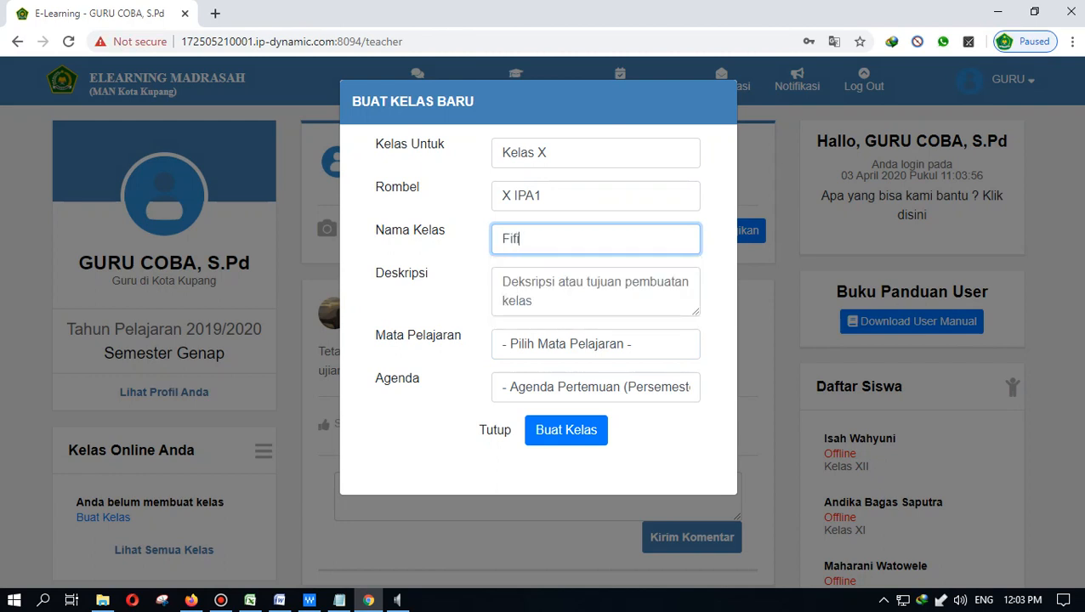
{"action": "key", "text": "BackSpace"}
{"action": "type", "text": "sika"}
{"action": "type", "text": "- Lit"}
{"action": "key", "text": "BackSpace"}
{"action": "type", "text": "strik da"}
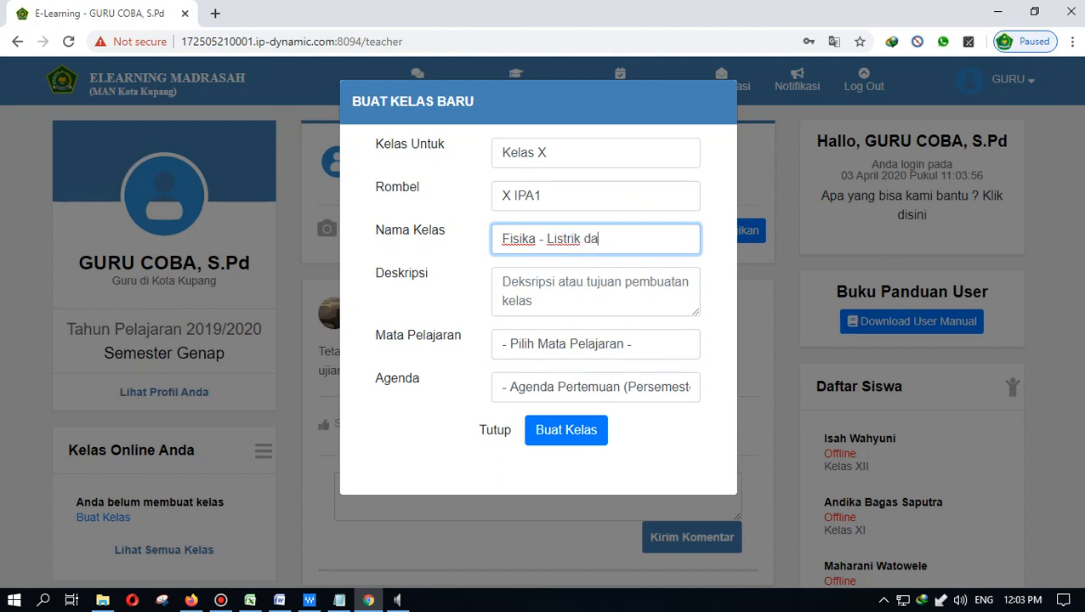
{"action": "type", "text": "n Magnet"}
{"action": "key", "text": "Tab"}
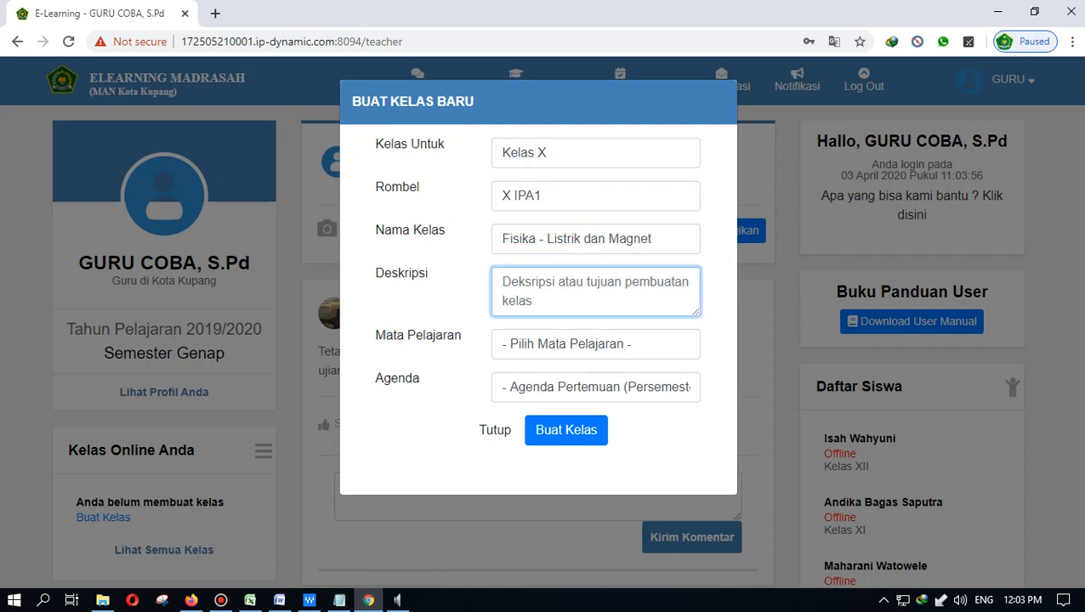
{"action": "type", "text": "L"}
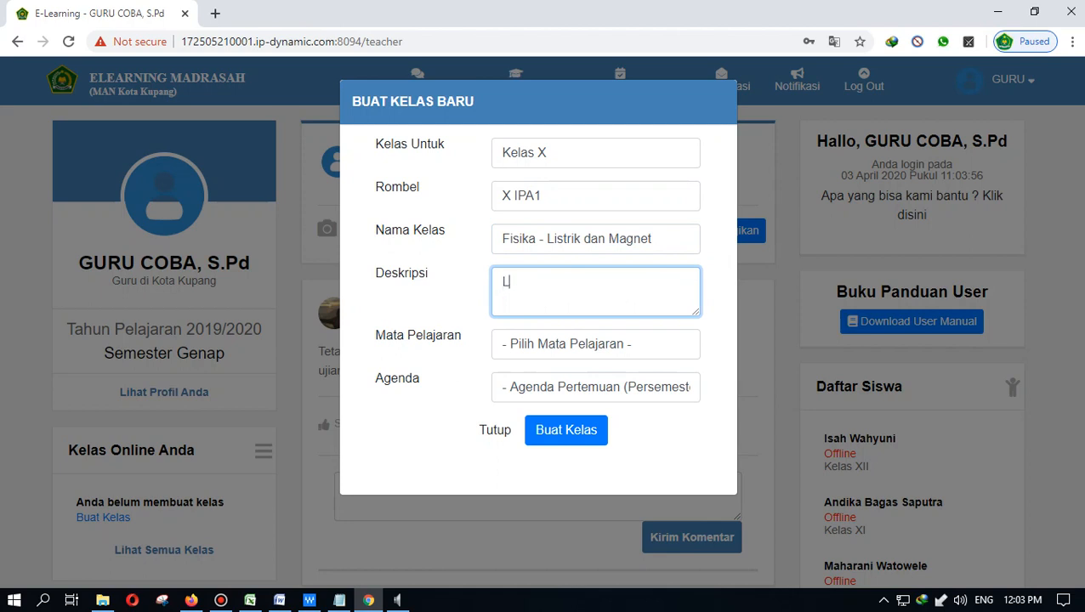
{"action": "type", "text": "istrik dan Ma"}
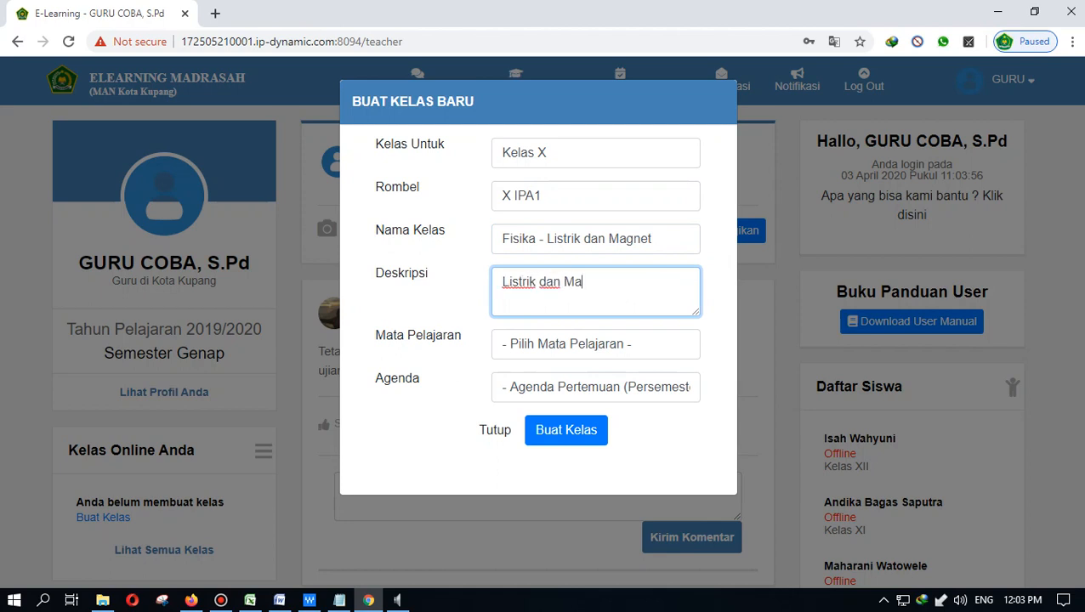
{"action": "type", "text": "gnet"}
- Choose Fisika as Mata Pelajaran and 3 as Agenda, then create the class
{"action": "left_click", "coordinate": [595, 344]}
{"action": "scroll", "coordinate": [629, 287], "scroll_direction": "down", "scroll_amount": 1}
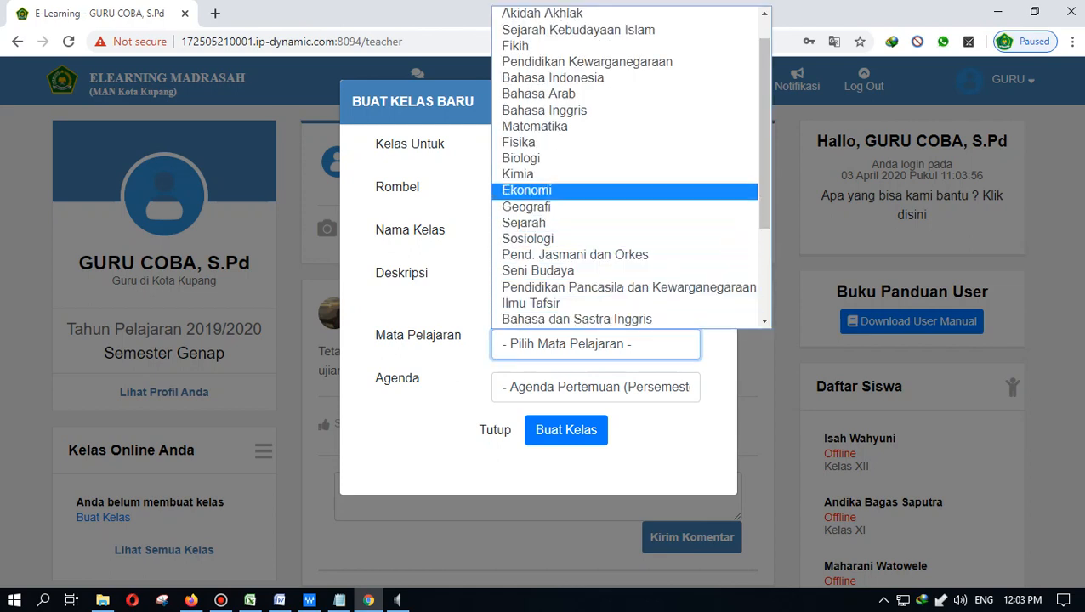
{"action": "left_click", "coordinate": [544, 142]}
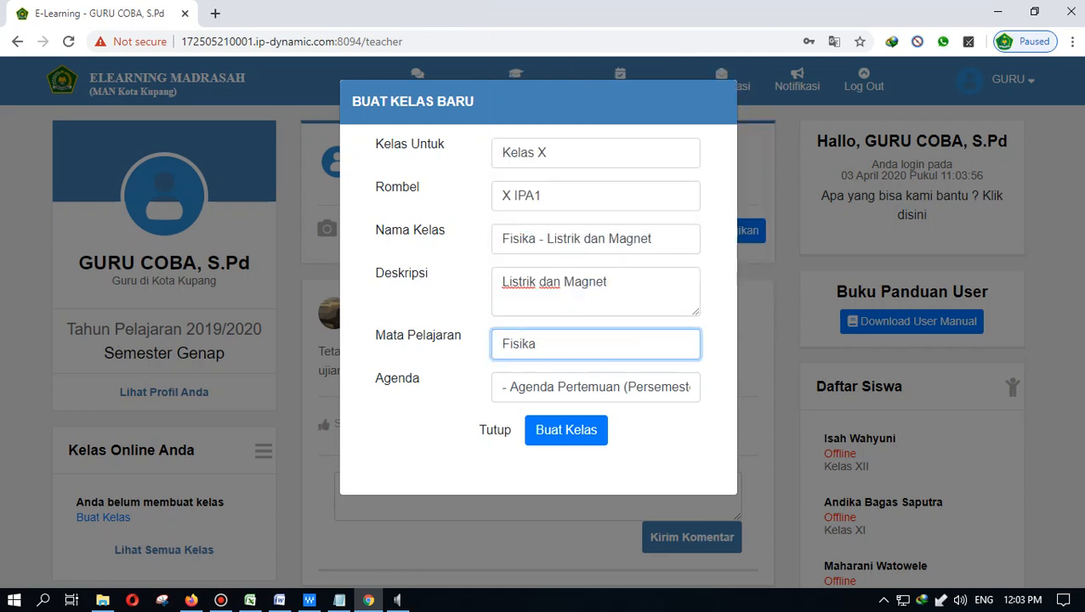
{"action": "left_click", "coordinate": [595, 388]}
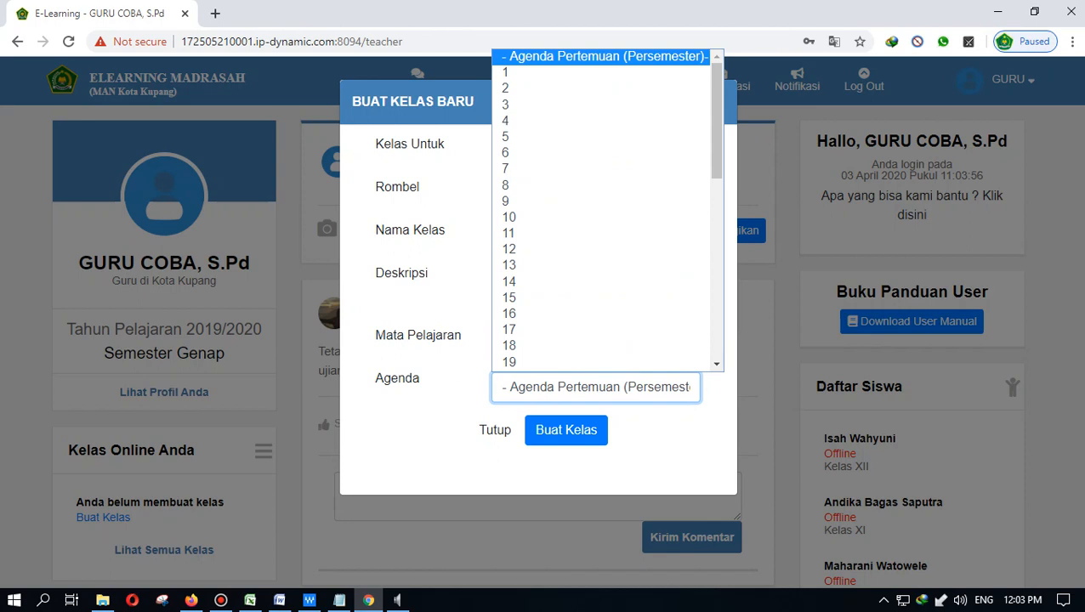
{"action": "left_click", "coordinate": [663, 451]}
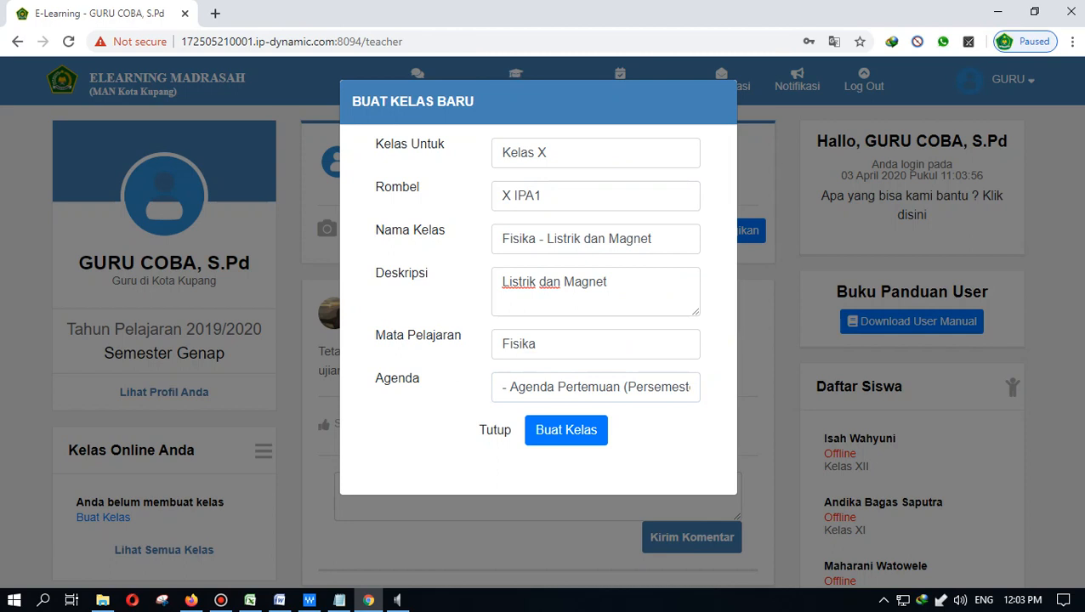
{"action": "left_click", "coordinate": [595, 388]}
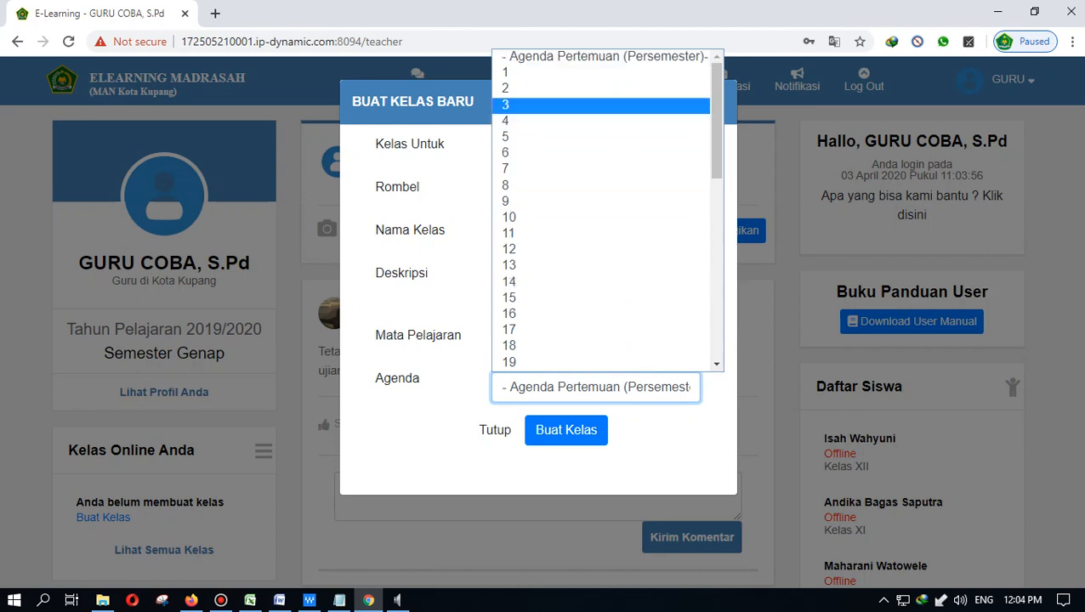
{"action": "key", "text": "Return"}
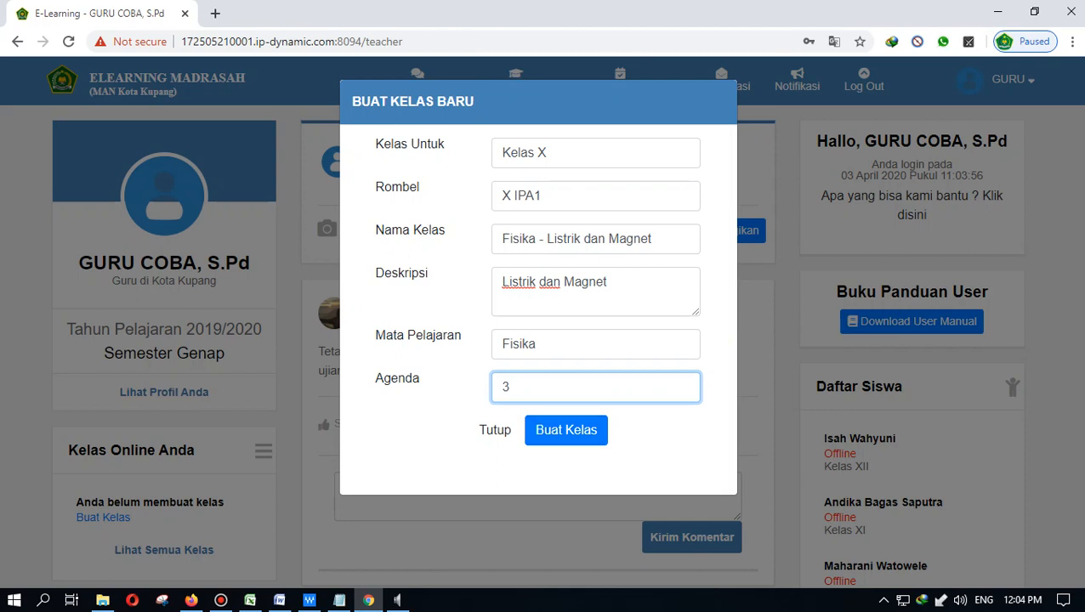
{"action": "left_click", "coordinate": [567, 429]}
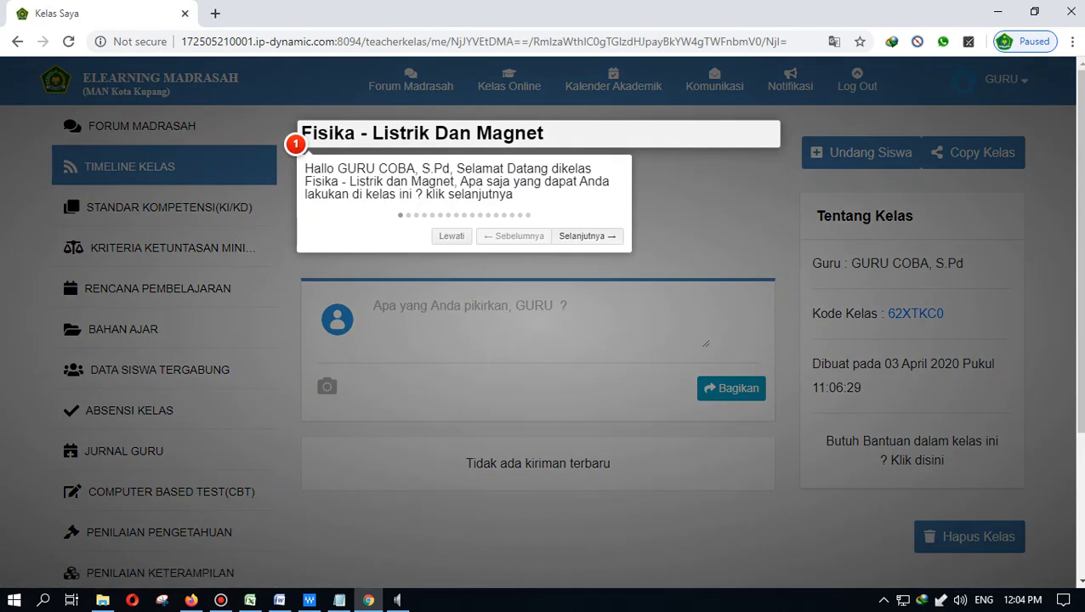
- Skip the class welcome tour, browse the class page, and open Data Siswa Tergabung
{"action": "left_click", "coordinate": [451, 235]}
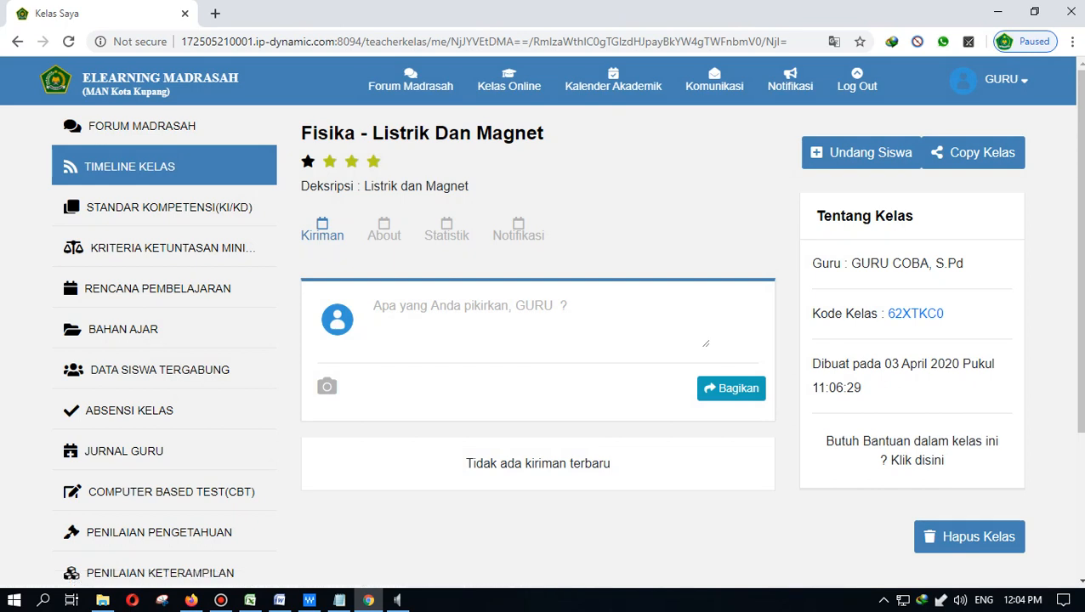
{"action": "scroll", "coordinate": [572, 340], "scroll_direction": "down", "scroll_amount": 3}
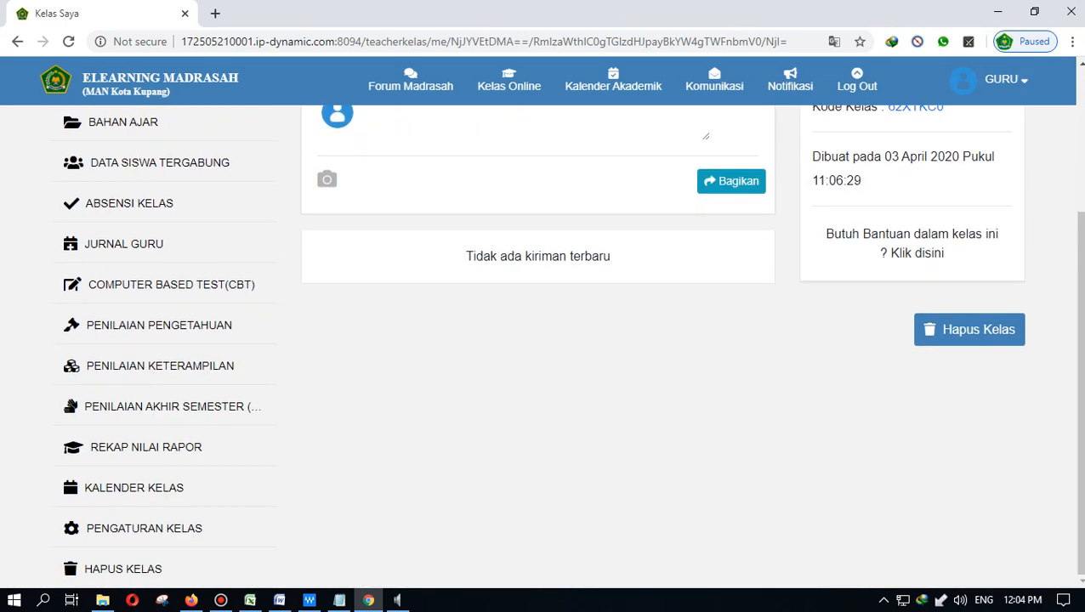
{"action": "scroll", "coordinate": [238, 493], "scroll_direction": "up", "scroll_amount": 3}
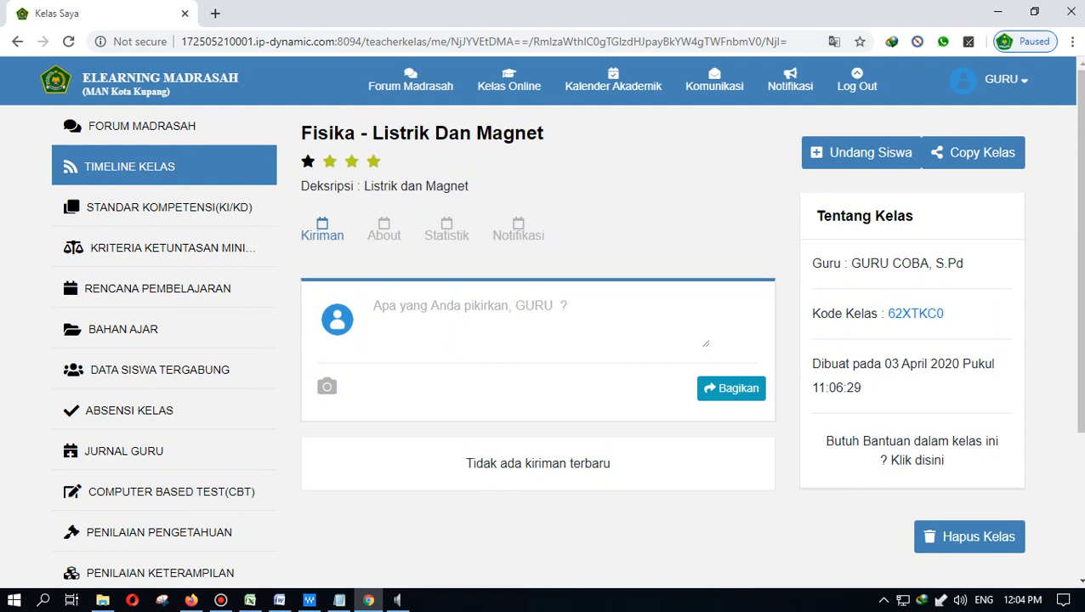
{"action": "scroll", "coordinate": [542, 340], "scroll_direction": "down", "scroll_amount": 1}
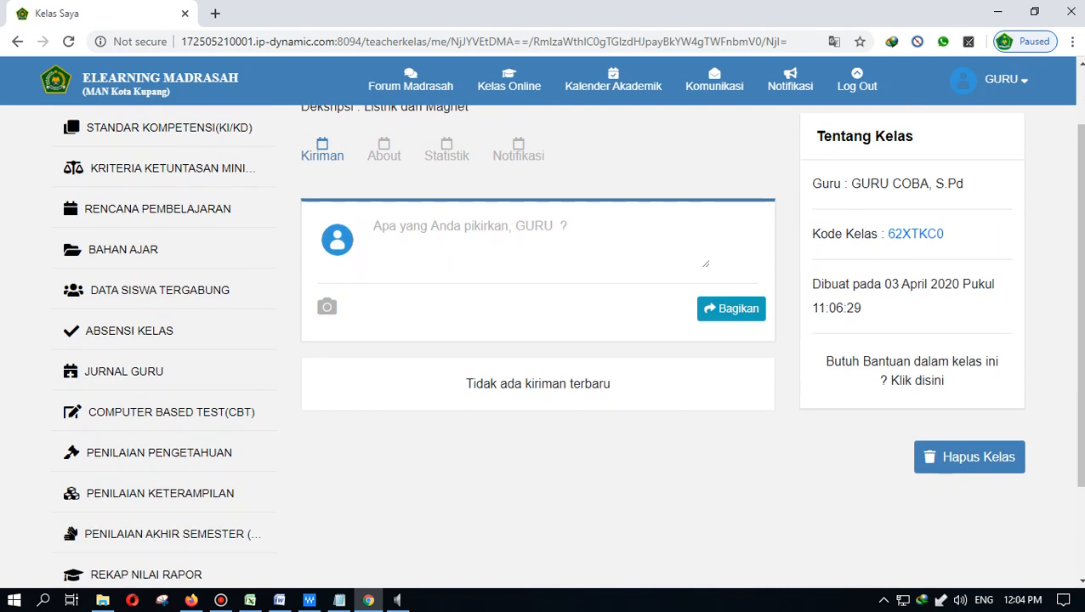
{"action": "scroll", "coordinate": [542, 340], "scroll_direction": "down", "scroll_amount": 1}
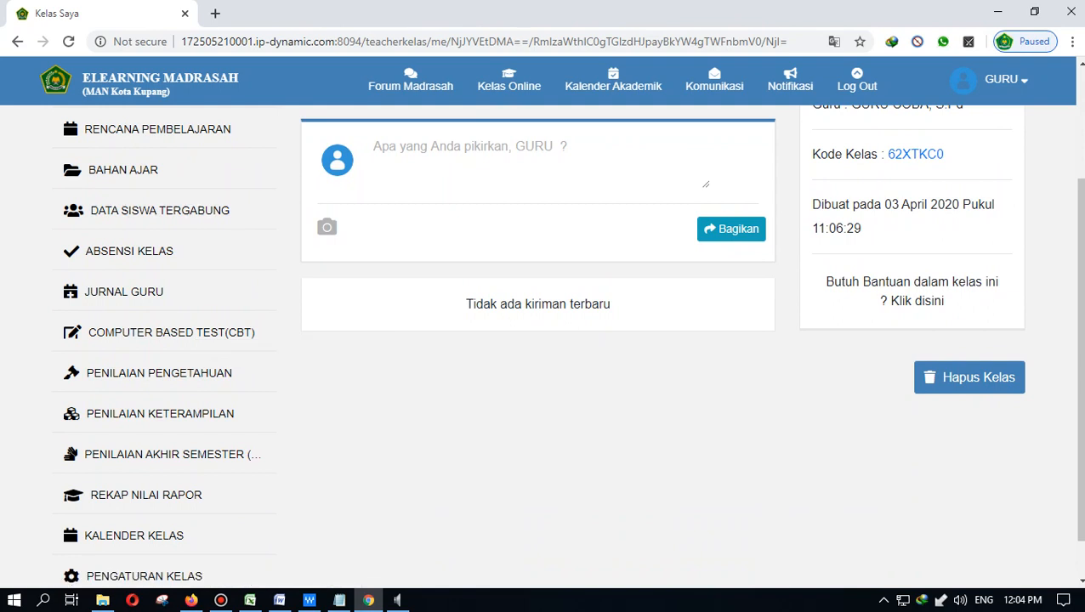
{"action": "scroll", "coordinate": [544, 340], "scroll_direction": "up", "scroll_amount": 1}
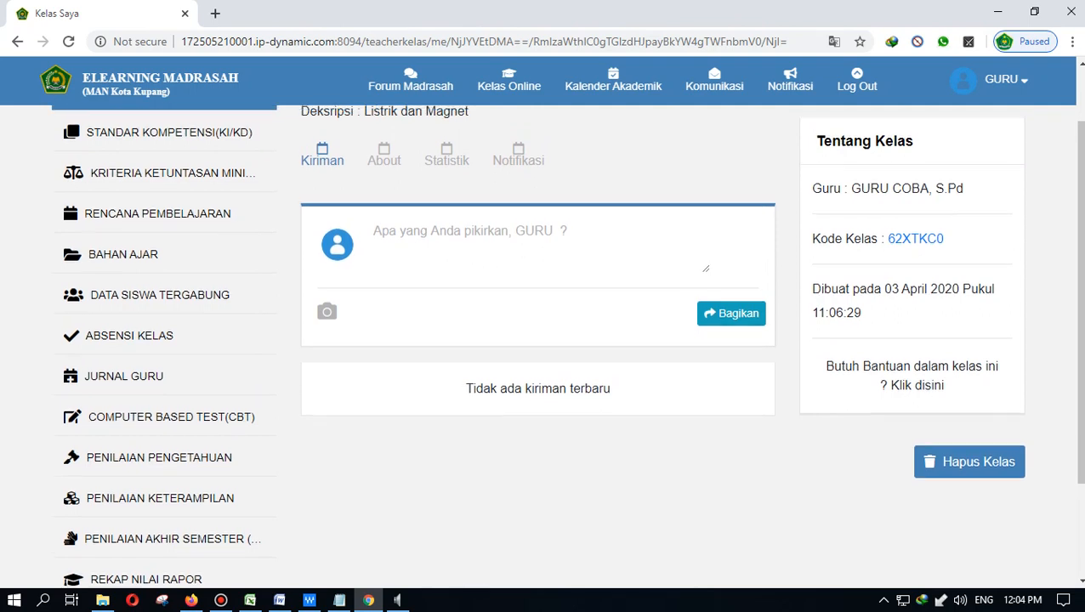
{"action": "scroll", "coordinate": [542, 340], "scroll_direction": "up", "scroll_amount": 1}
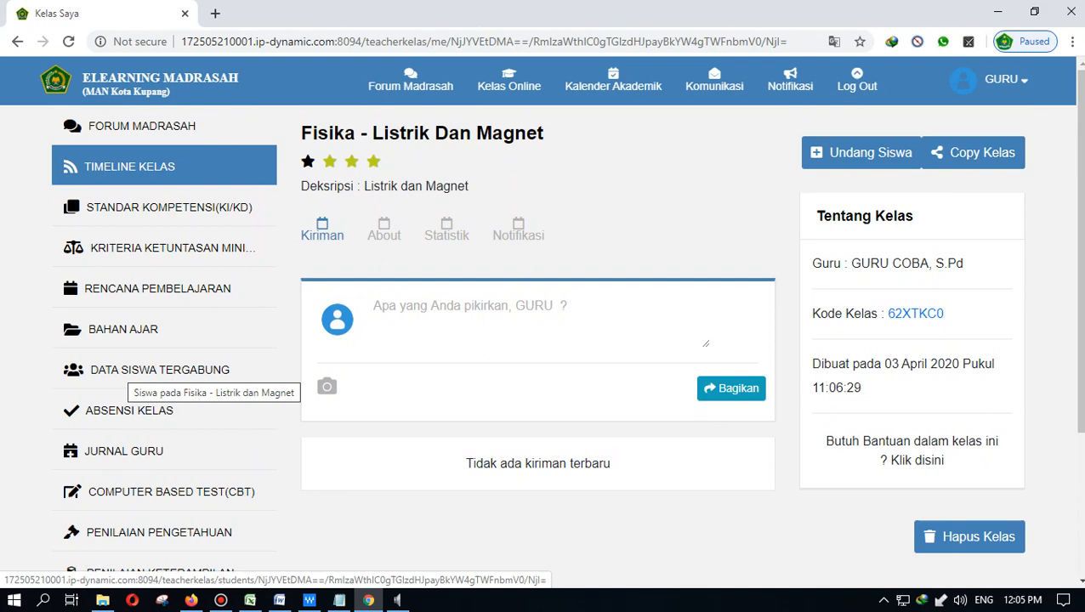
{"action": "left_click", "coordinate": [136, 371]}
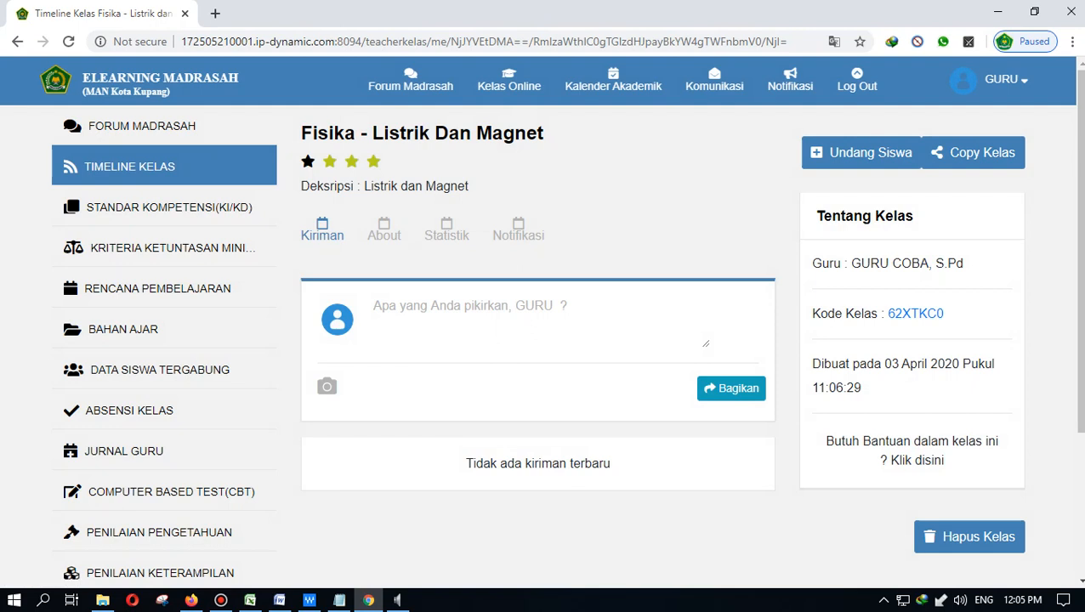
{"action": "mouse_move", "coordinate": [508, 83]}
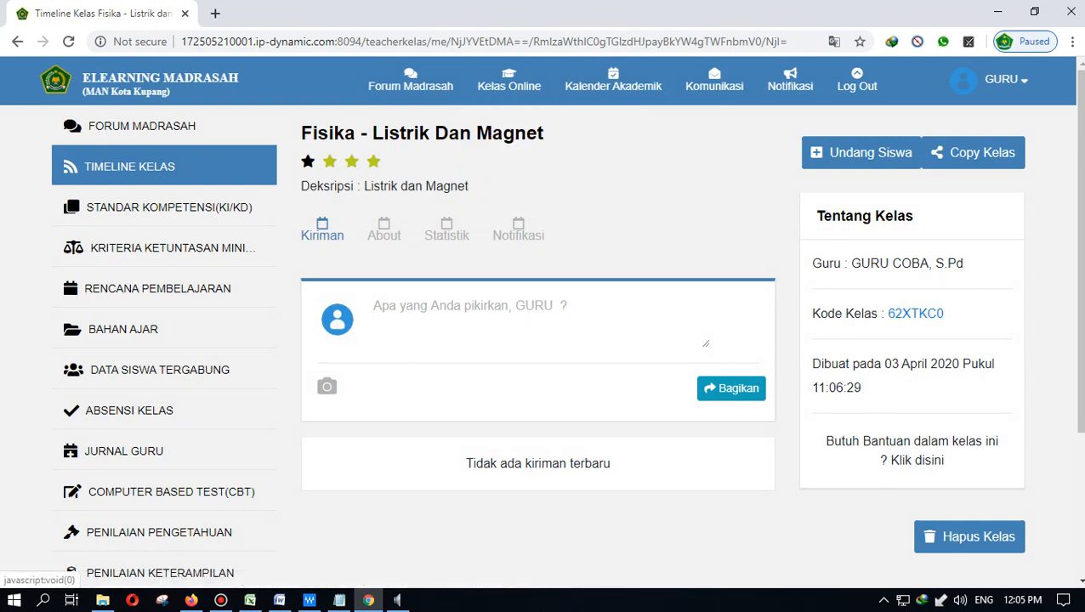
- Open the Undang Siswa list and show 100 students per page
{"action": "left_click", "coordinate": [861, 153]}
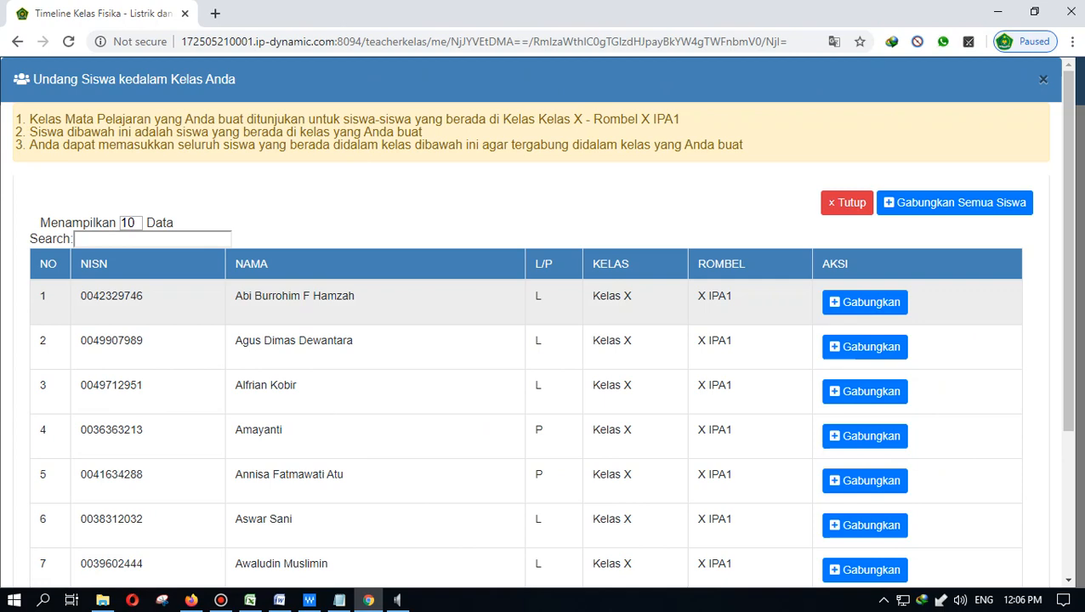
{"action": "scroll", "coordinate": [525, 340], "scroll_direction": "down", "scroll_amount": 3}
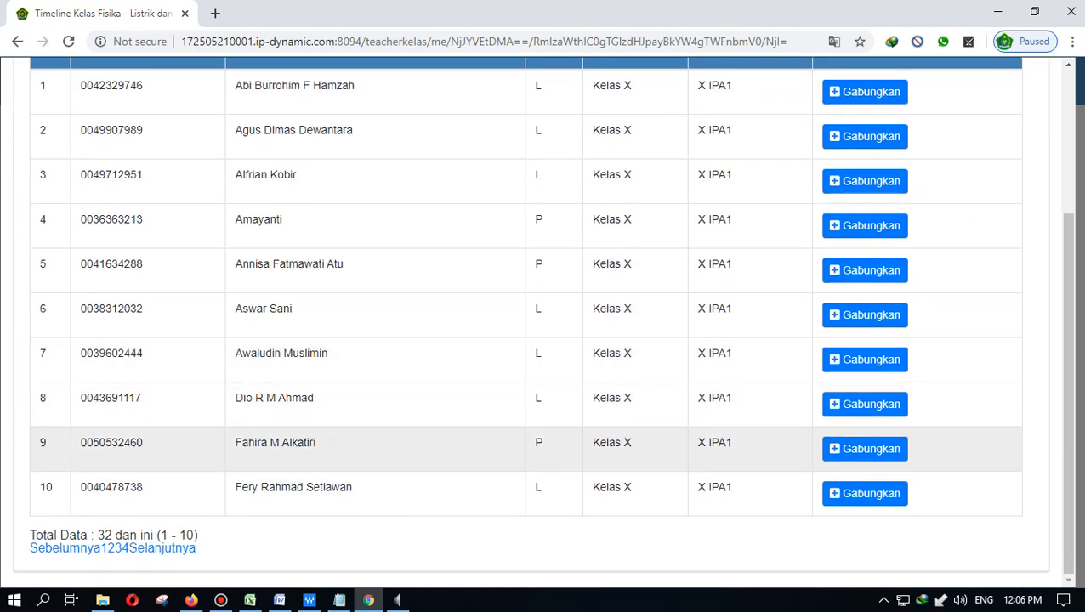
{"action": "scroll", "coordinate": [525, 340], "scroll_direction": "up", "scroll_amount": 3}
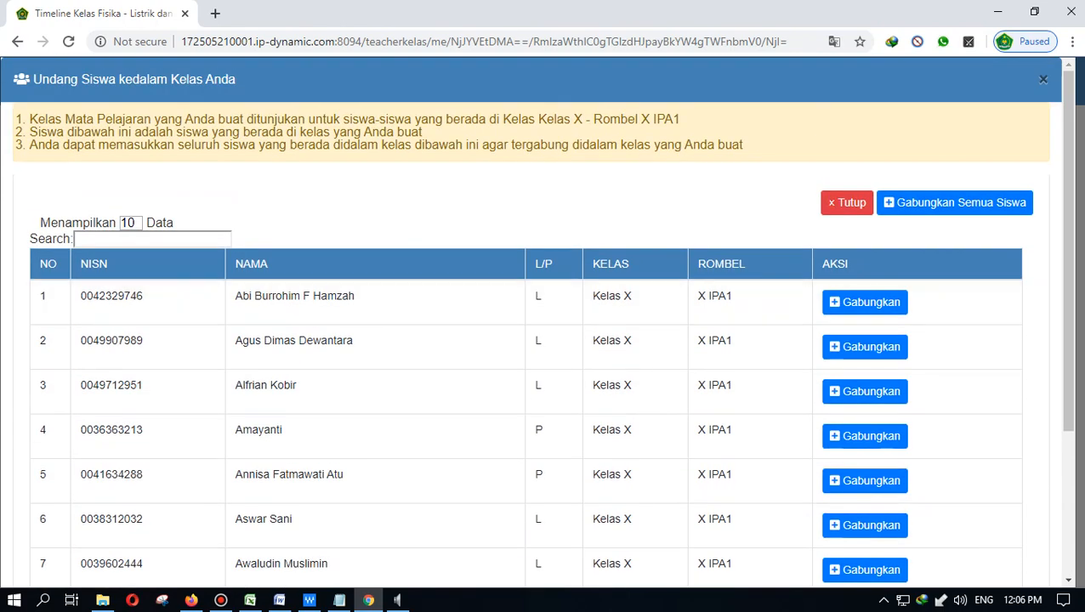
{"action": "left_click", "coordinate": [130, 223]}
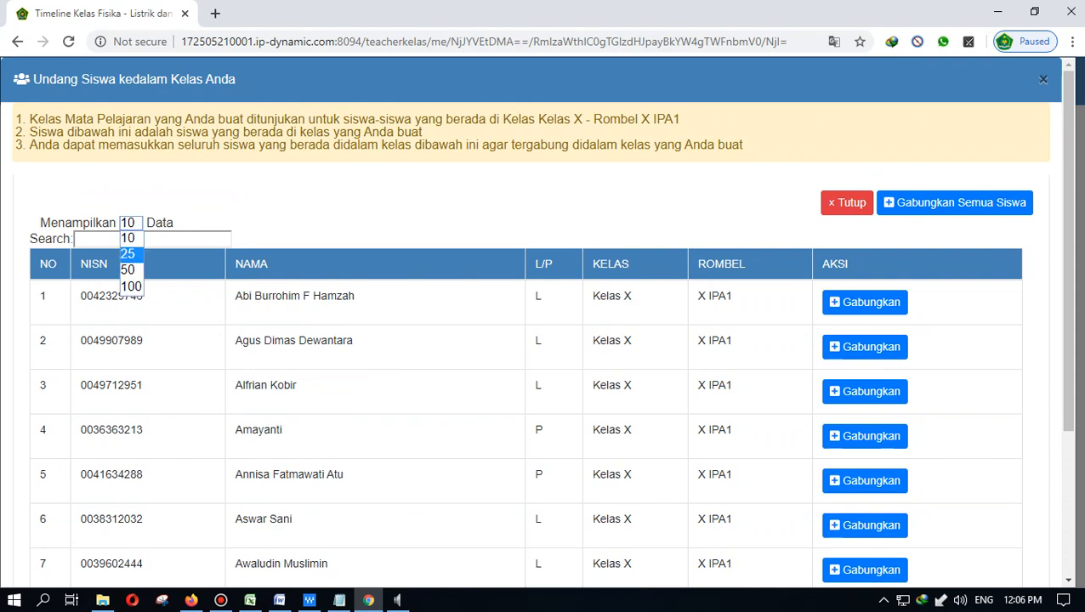
{"action": "left_click", "coordinate": [130, 287]}
{"action": "scroll", "coordinate": [131, 289], "scroll_direction": "down", "scroll_amount": 1}
{"action": "scroll", "coordinate": [544, 323], "scroll_direction": "down", "scroll_amount": 15}
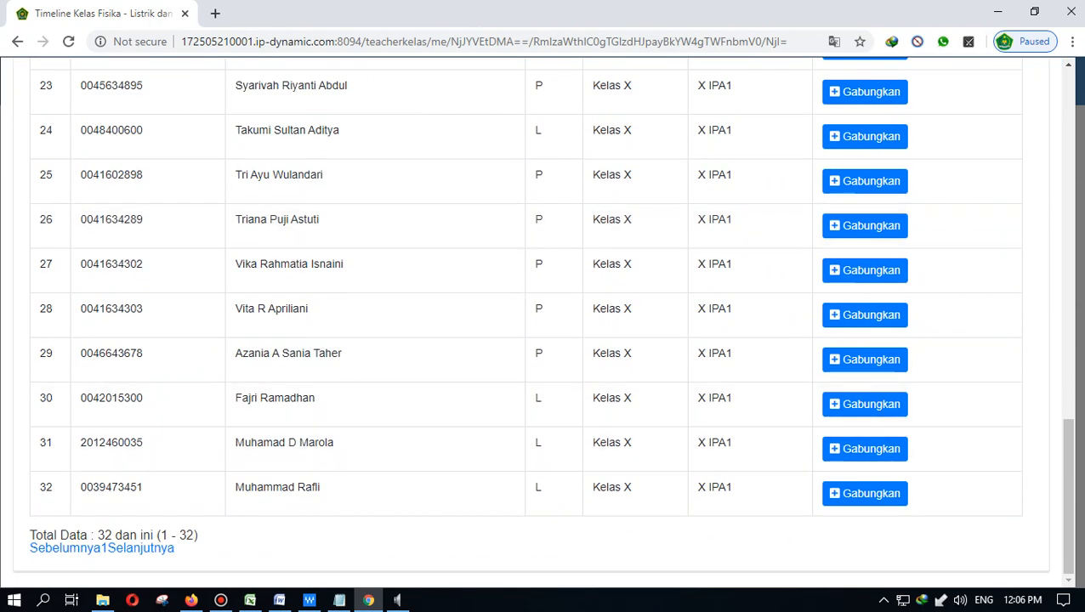
{"action": "scroll", "coordinate": [510, 489], "scroll_direction": "up", "scroll_amount": 15}
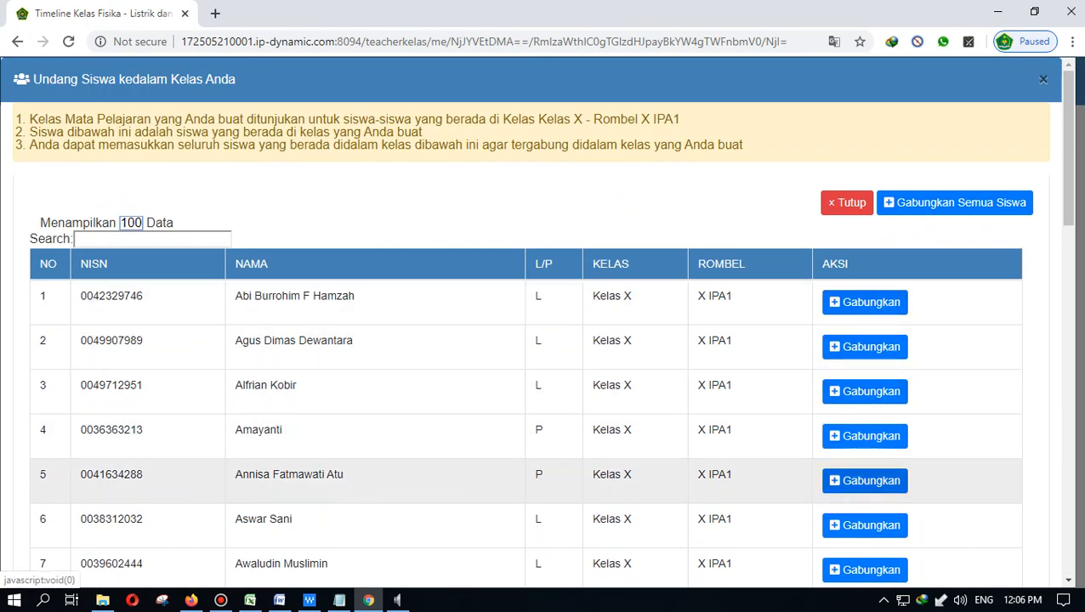
- Join the first student, then join all remaining 31 students at once and close the list
{"action": "left_click", "coordinate": [864, 302]}
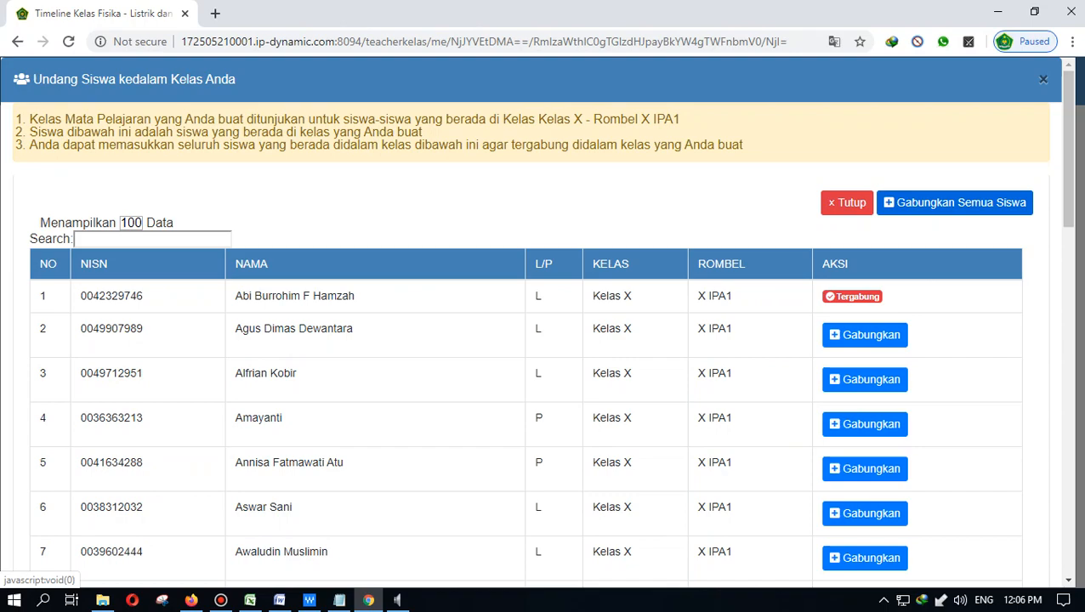
{"action": "left_click", "coordinate": [954, 203]}
{"action": "left_click", "coordinate": [556, 245]}
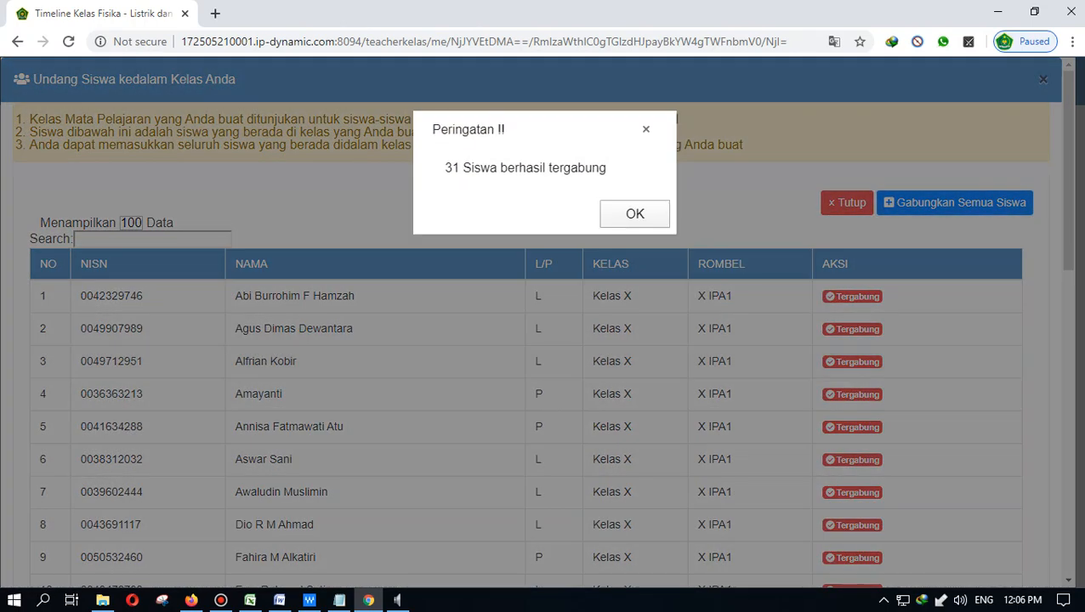
{"action": "key", "text": "Return"}
{"action": "scroll", "coordinate": [543, 323], "scroll_direction": "down", "scroll_amount": 8}
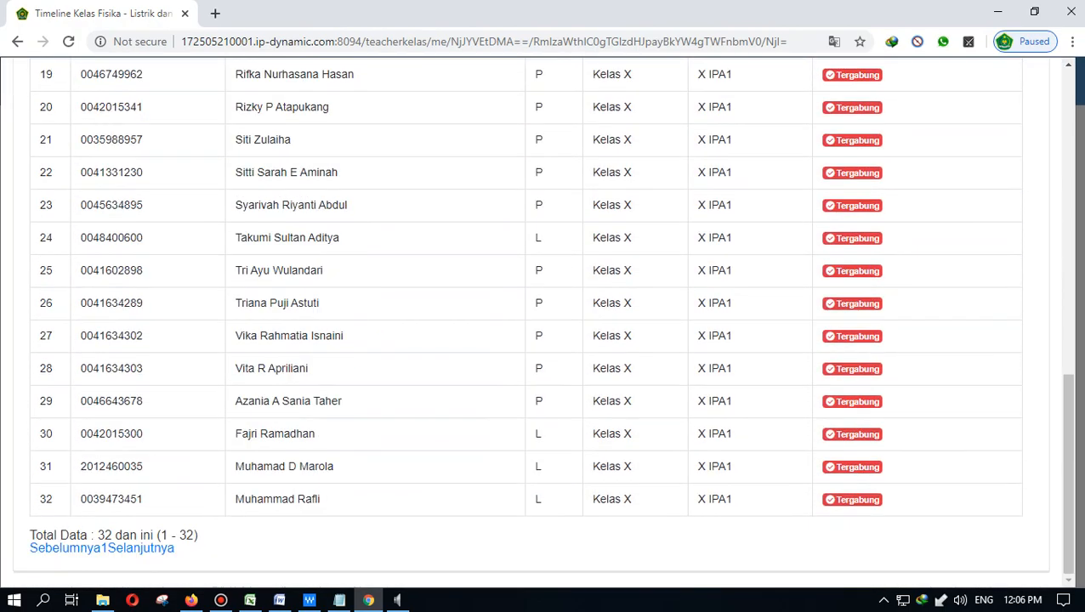
{"action": "scroll", "coordinate": [542, 368], "scroll_direction": "up", "scroll_amount": 10}
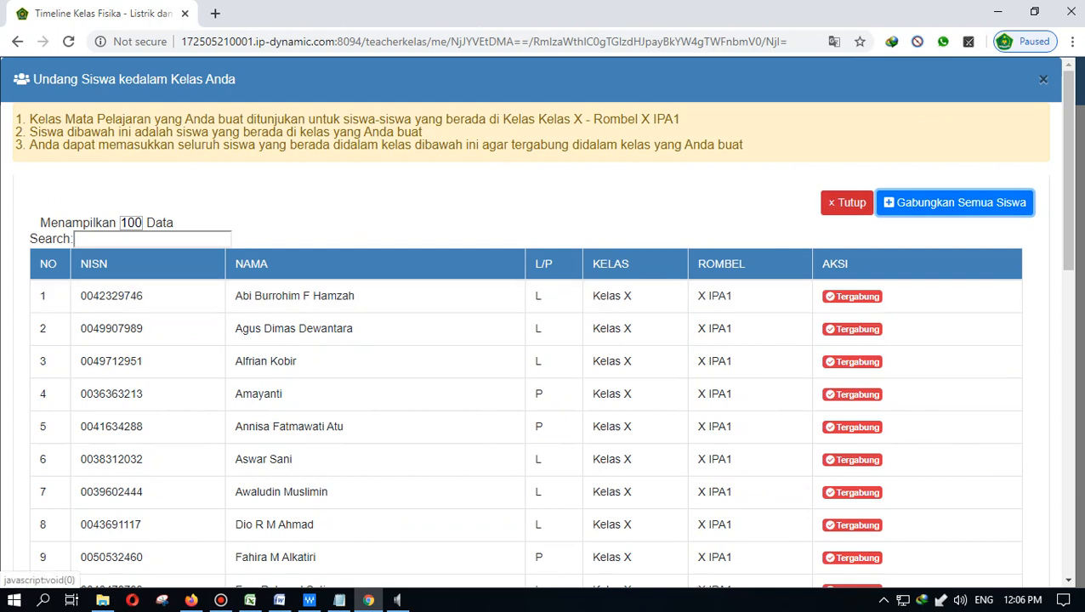
{"action": "left_click", "coordinate": [847, 203]}
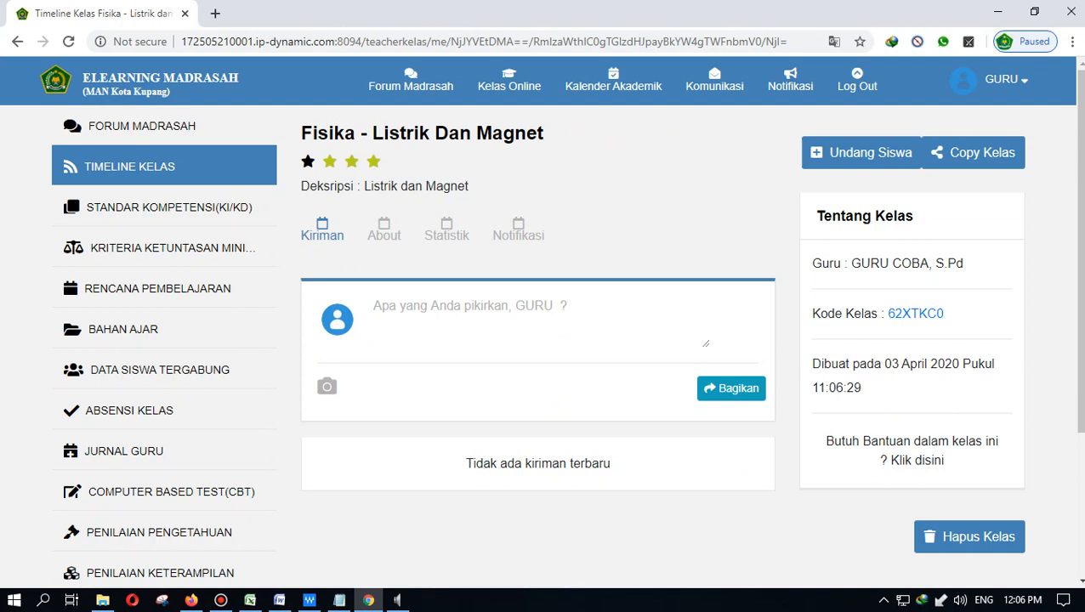
{"action": "left_click", "coordinate": [160, 370]}
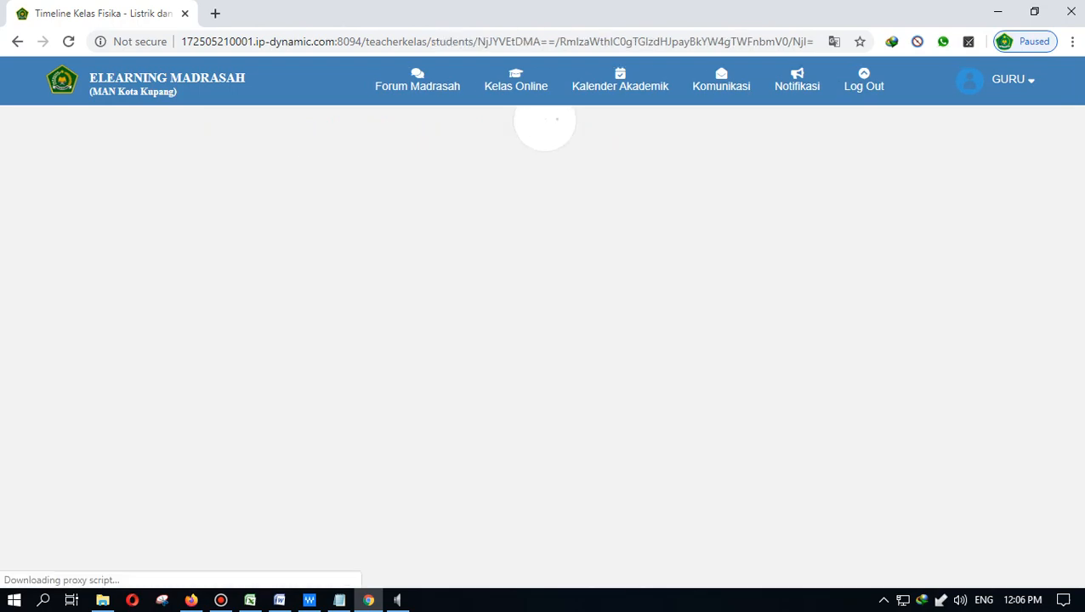
{"action": "scroll", "coordinate": [663, 391], "scroll_direction": "down", "scroll_amount": 5}
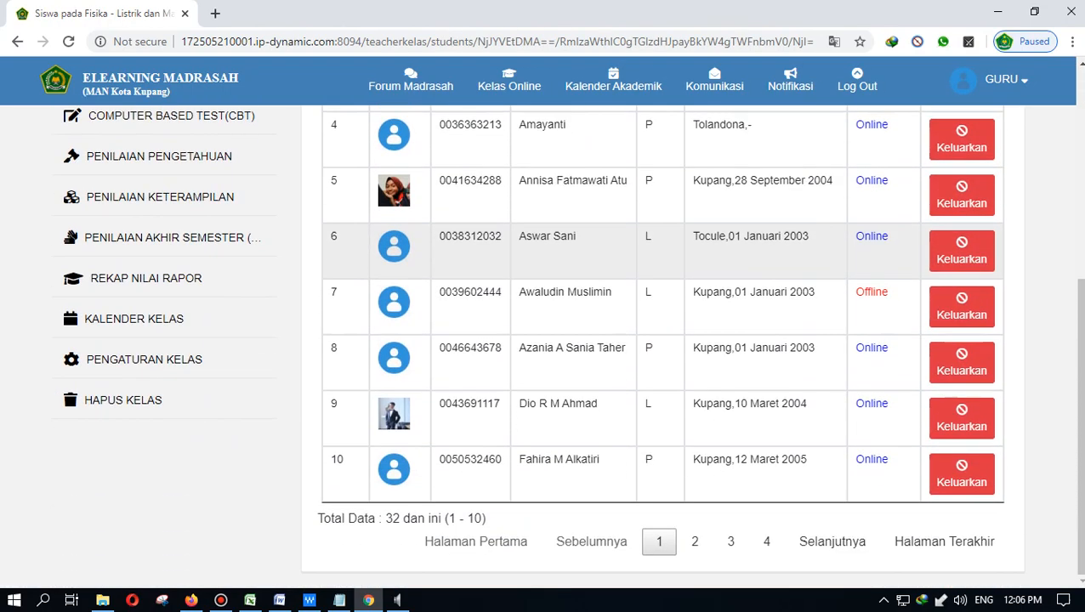
{"action": "scroll", "coordinate": [663, 467], "scroll_direction": "up", "scroll_amount": 5}
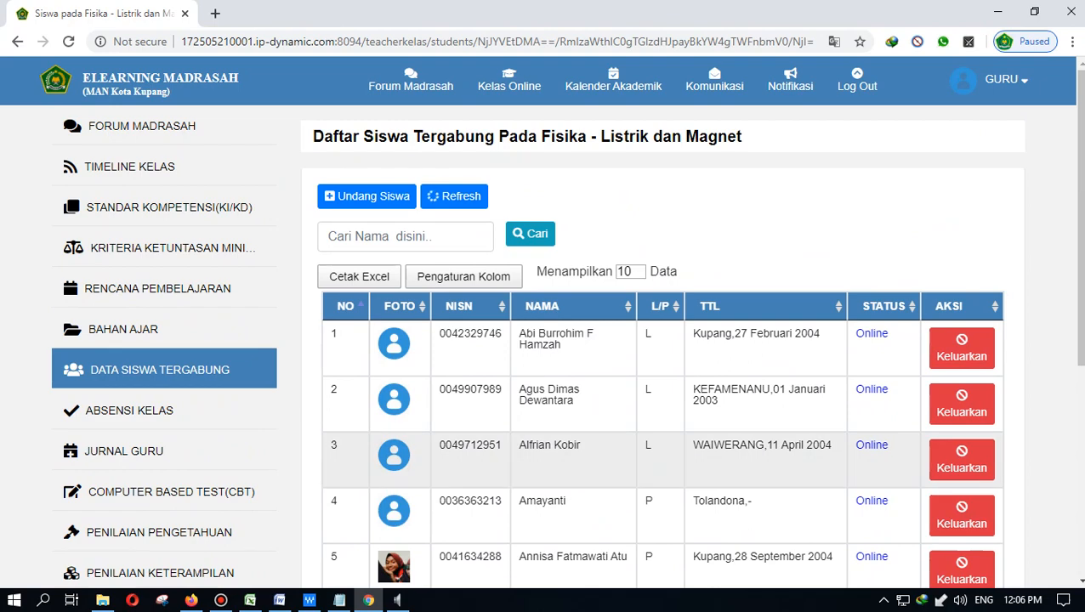
{"action": "scroll", "coordinate": [663, 391], "scroll_direction": "down", "scroll_amount": 3}
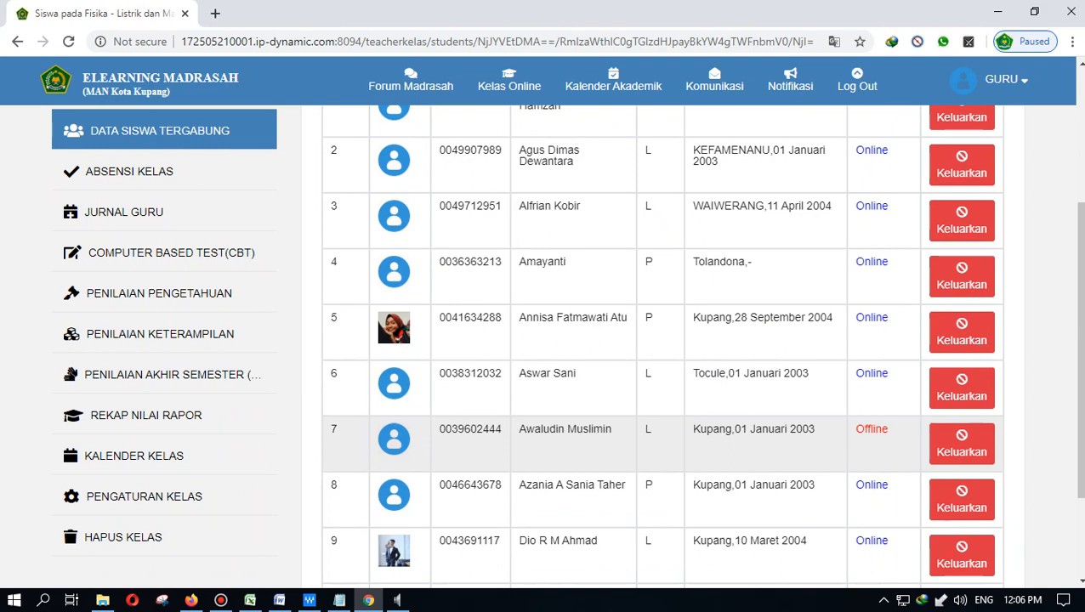
{"action": "scroll", "coordinate": [660, 340], "scroll_direction": "up", "scroll_amount": 1}
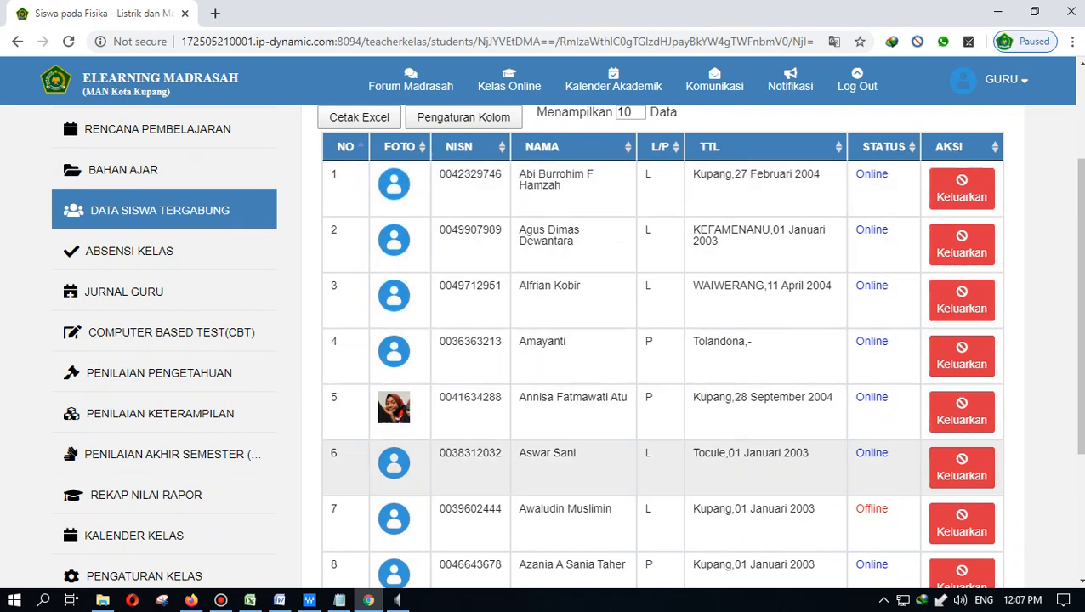
{"action": "scroll", "coordinate": [659, 459], "scroll_direction": "down", "scroll_amount": 1}
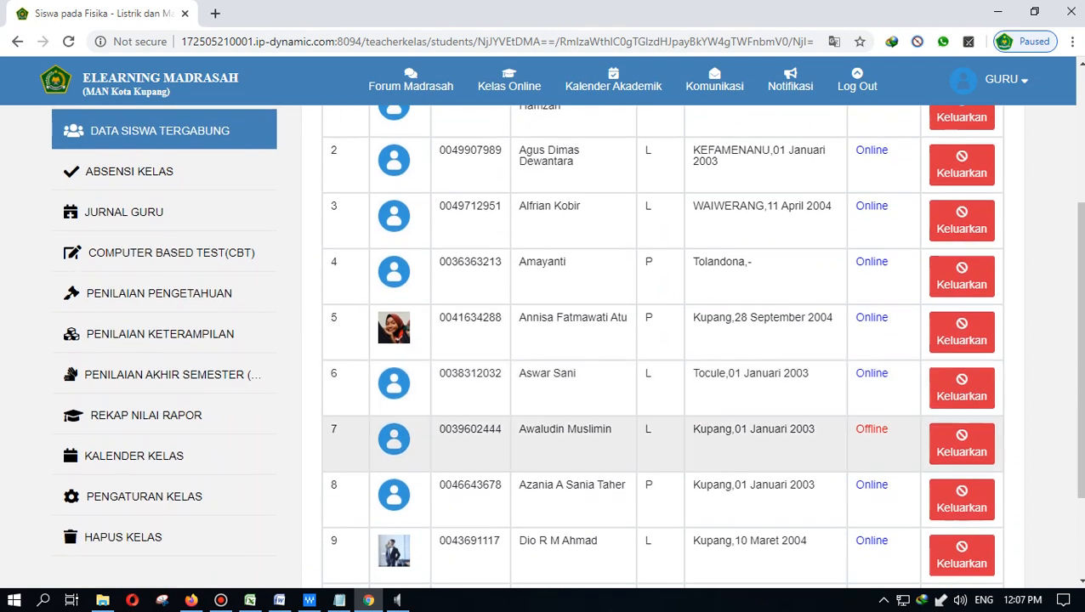
{"action": "scroll", "coordinate": [660, 450], "scroll_direction": "down", "scroll_amount": 2}
{"action": "scroll", "coordinate": [659, 450], "scroll_direction": "up", "scroll_amount": 5}
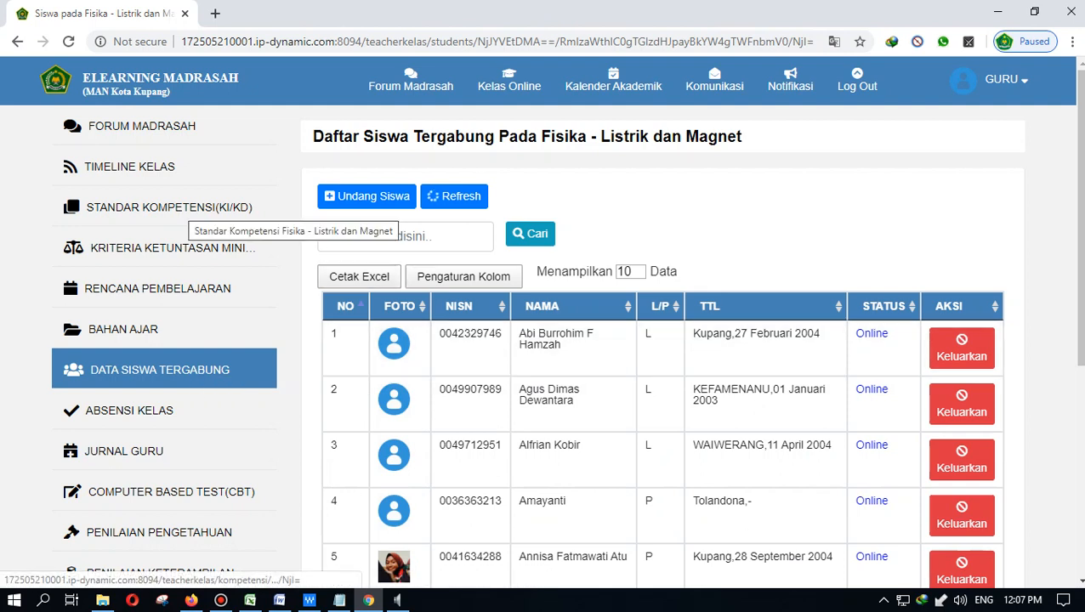
- Add KD 3.1 'Dapat menentukan arah kutub magnit pada induksi elektromagnetik' under 3 - Pengetahuan
{"action": "left_click", "coordinate": [183, 214]}
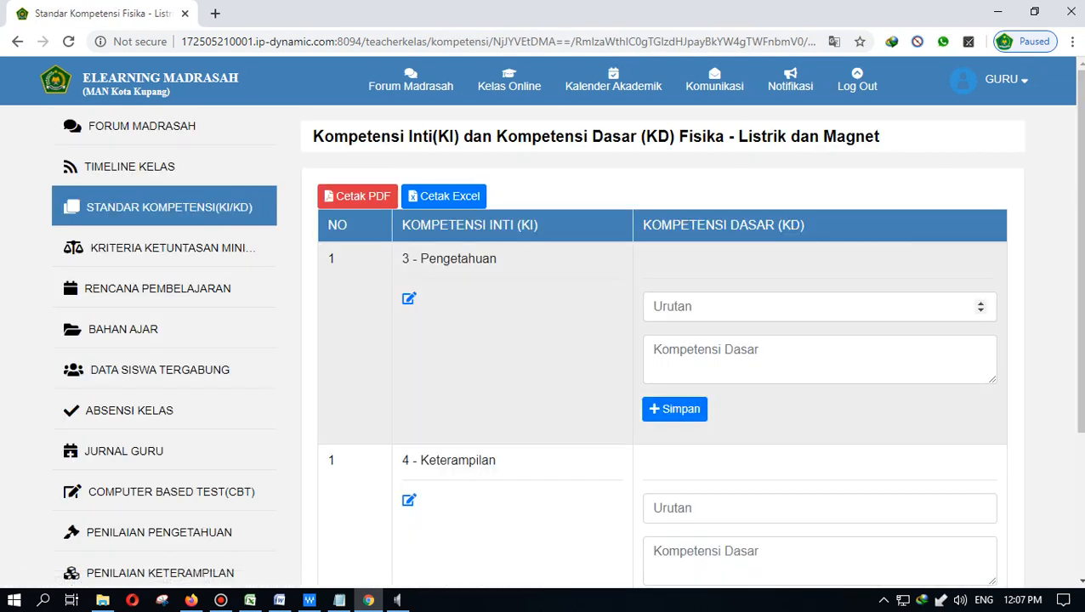
{"action": "scroll", "coordinate": [816, 308], "scroll_direction": "down", "scroll_amount": 3}
{"action": "scroll", "coordinate": [816, 307], "scroll_direction": "up", "scroll_amount": 3}
{"action": "left_click", "coordinate": [816, 307]}
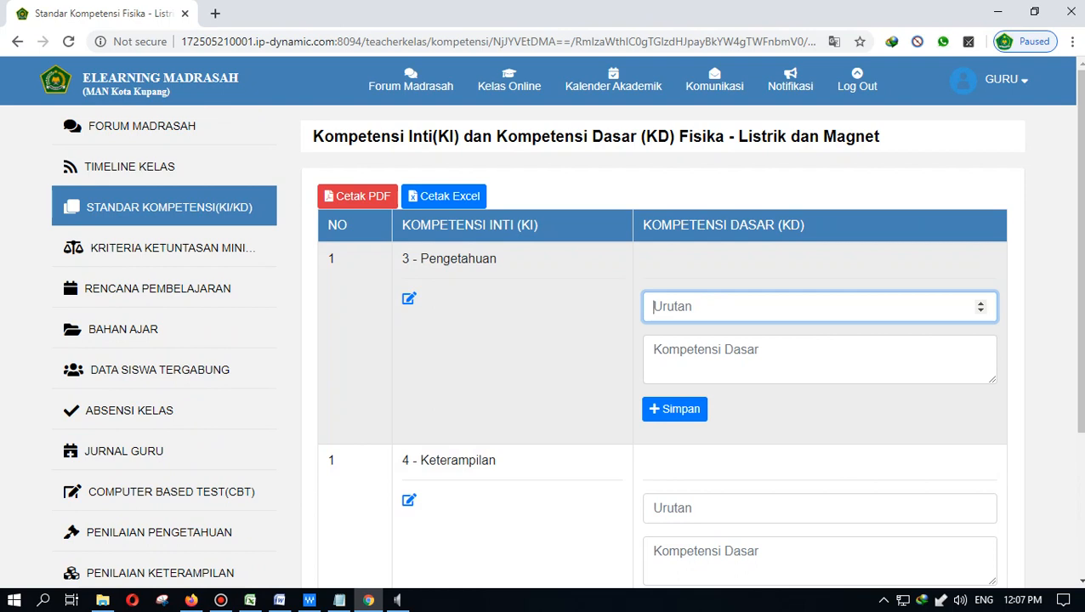
{"action": "type", "text": "1"}
{"action": "key", "text": "Tab"}
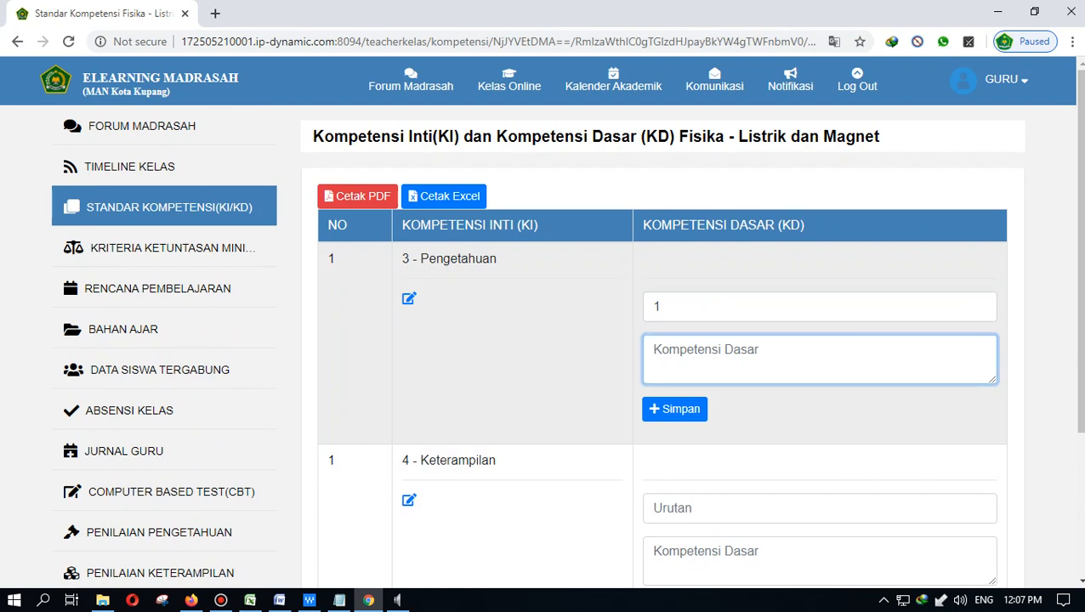
{"action": "type", "text": "Dapat me"}
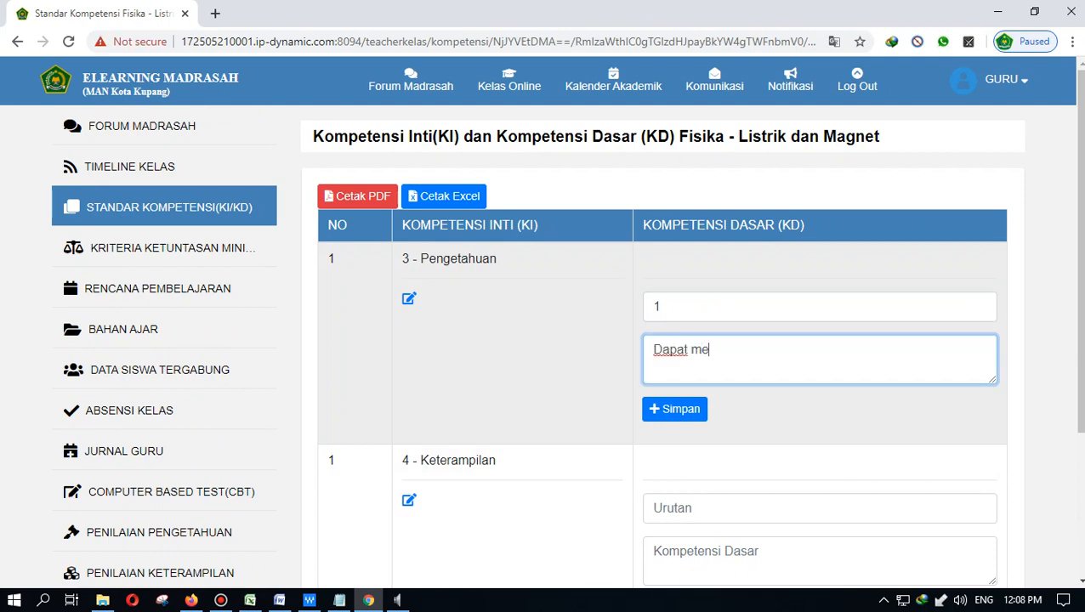
{"action": "type", "text": "nentukan arah"}
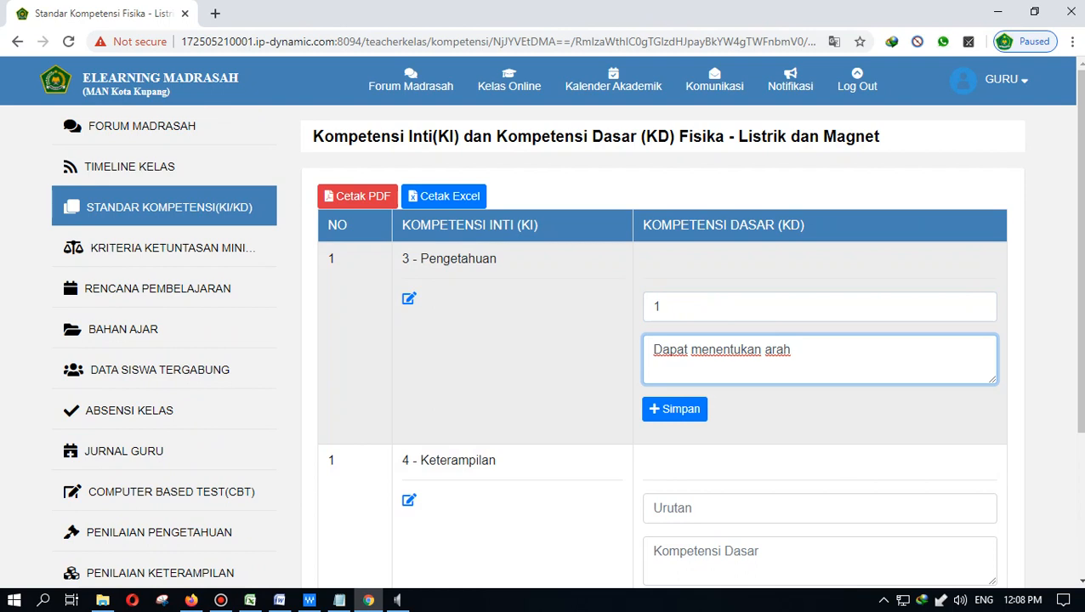
{"action": "type", "text": " kutub magni"}
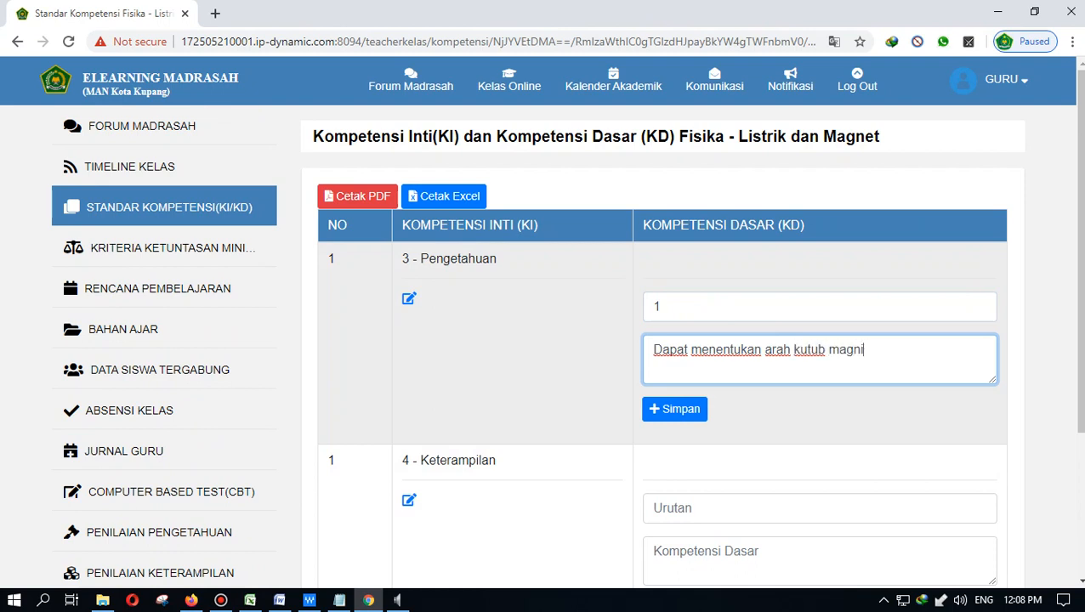
{"action": "type", "text": "t"}
{"action": "type", "text": " pada"}
{"action": "type", "text": "induksi ele"}
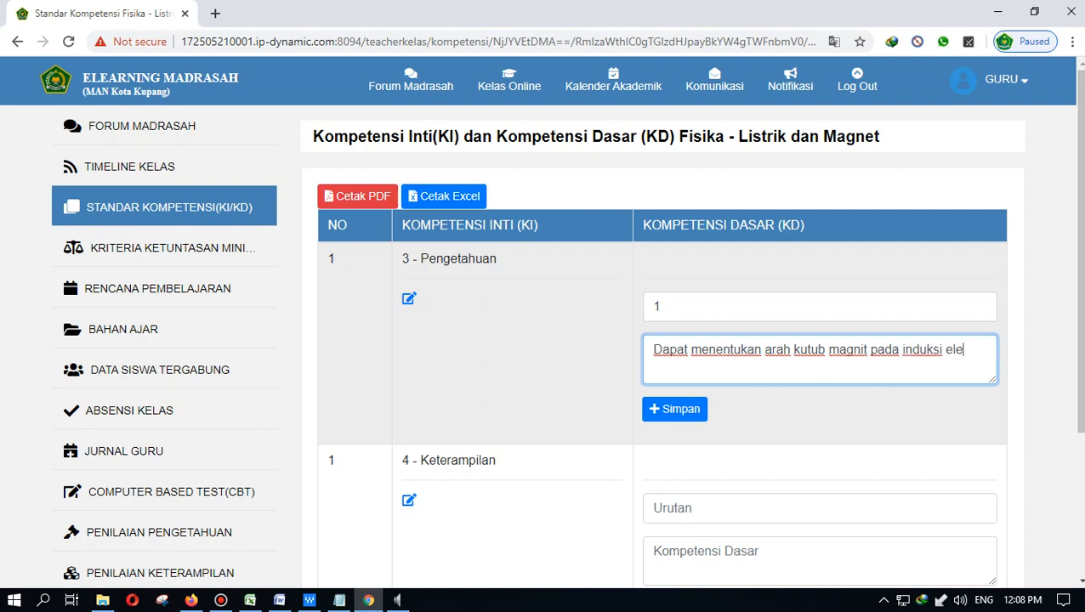
{"action": "type", "text": "ktromagne"}
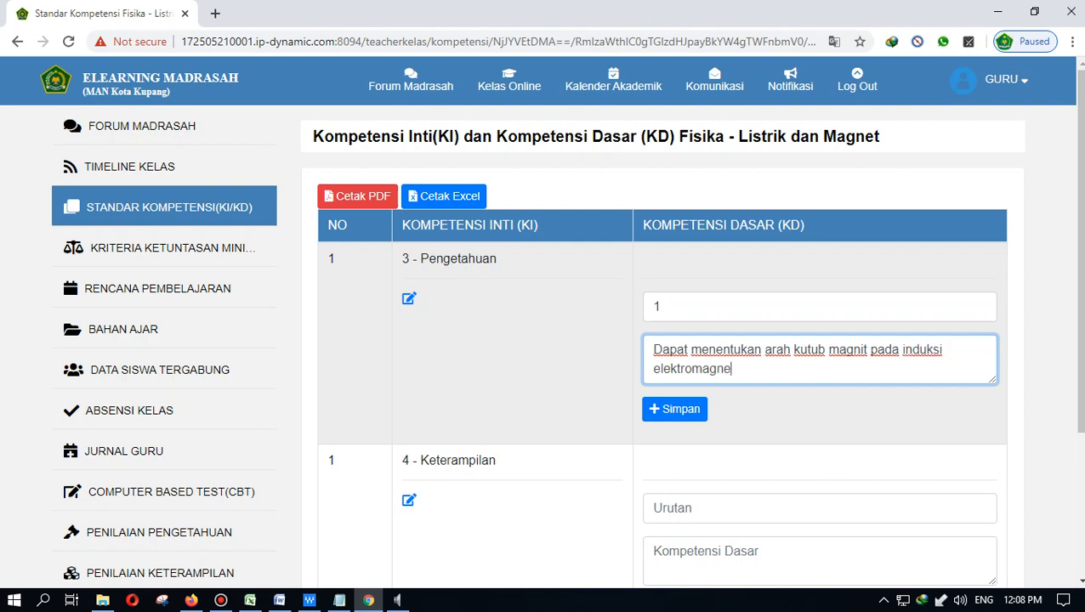
{"action": "type", "text": "tik"}
{"action": "key", "text": "Tab"}
{"action": "key", "text": "Return"}
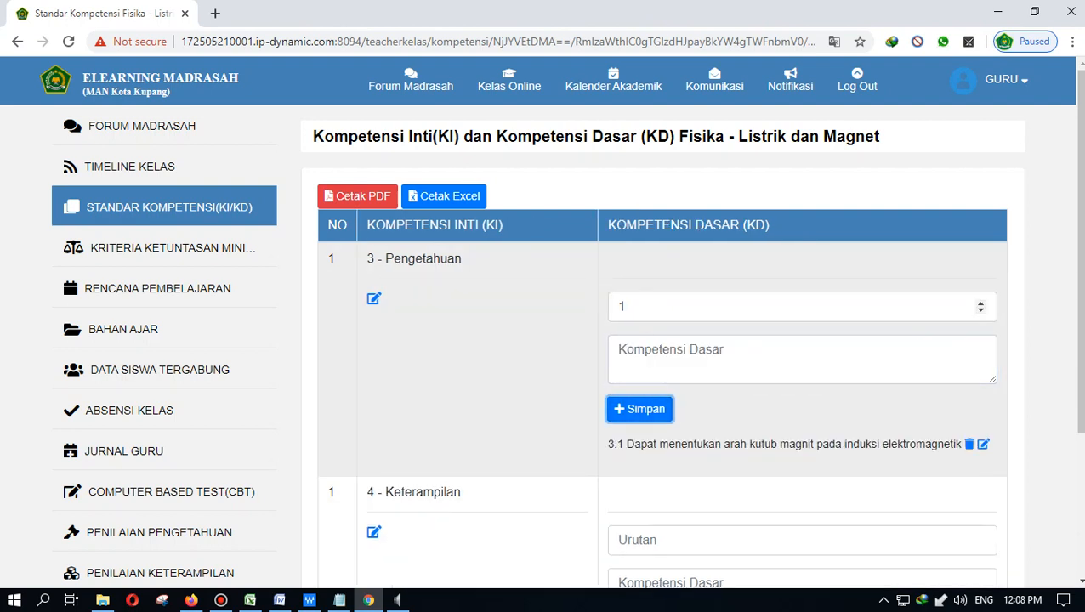
- Raise the next competency's order number to 2, then open the KKM weighting page
{"action": "left_click", "coordinate": [802, 307]}
{"action": "left_click", "coordinate": [980, 303]}
{"action": "left_click", "coordinate": [802, 358]}
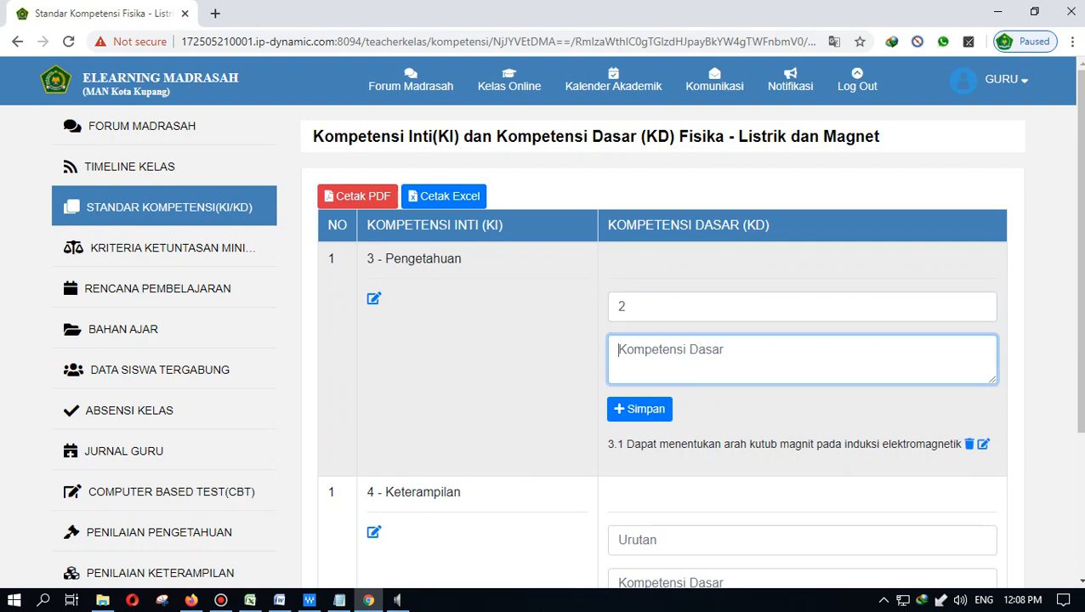
{"action": "scroll", "coordinate": [661, 357], "scroll_direction": "down", "scroll_amount": 2}
{"action": "scroll", "coordinate": [661, 357], "scroll_direction": "up", "scroll_amount": 2}
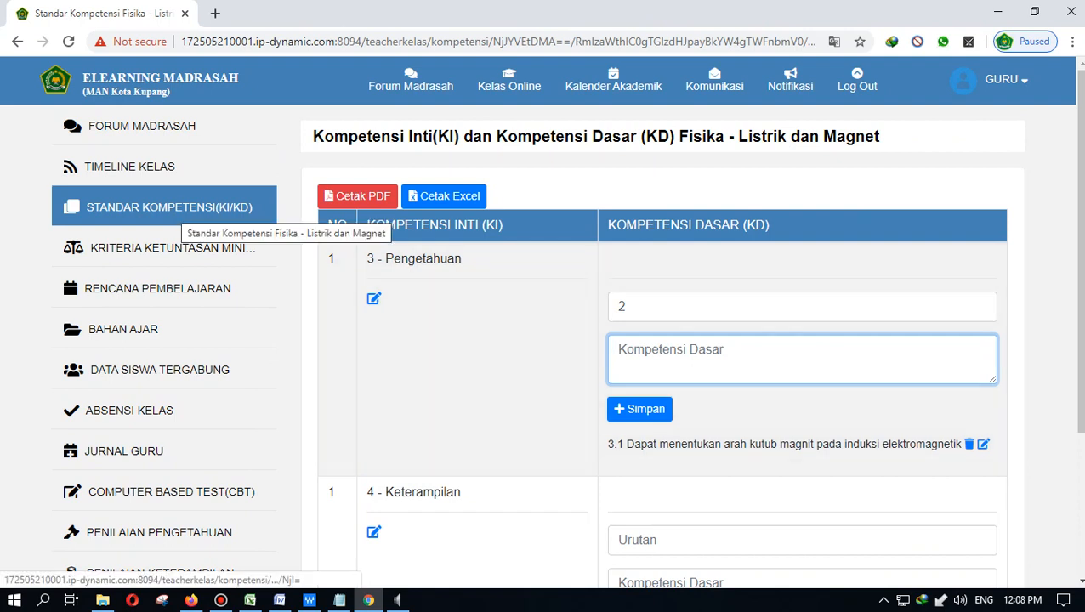
{"action": "left_click", "coordinate": [175, 248]}
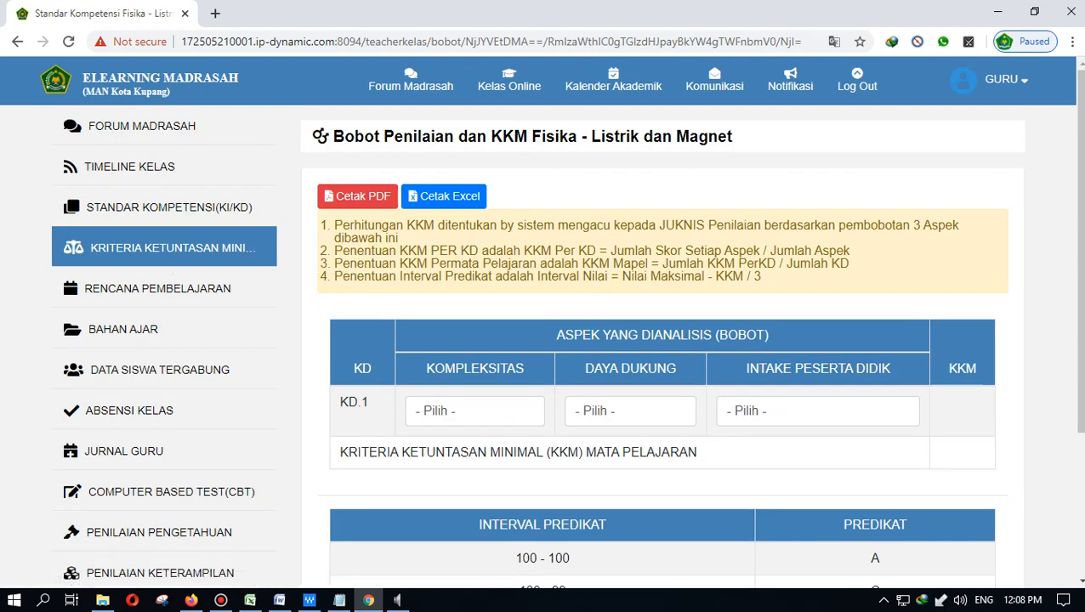
- Highlight the KKM calculation rules and rate KD.1 Kompleksitas as 1 = Tinggi
{"action": "left_click_drag", "start_coordinate": [657, 225], "coordinate": [667, 263]}
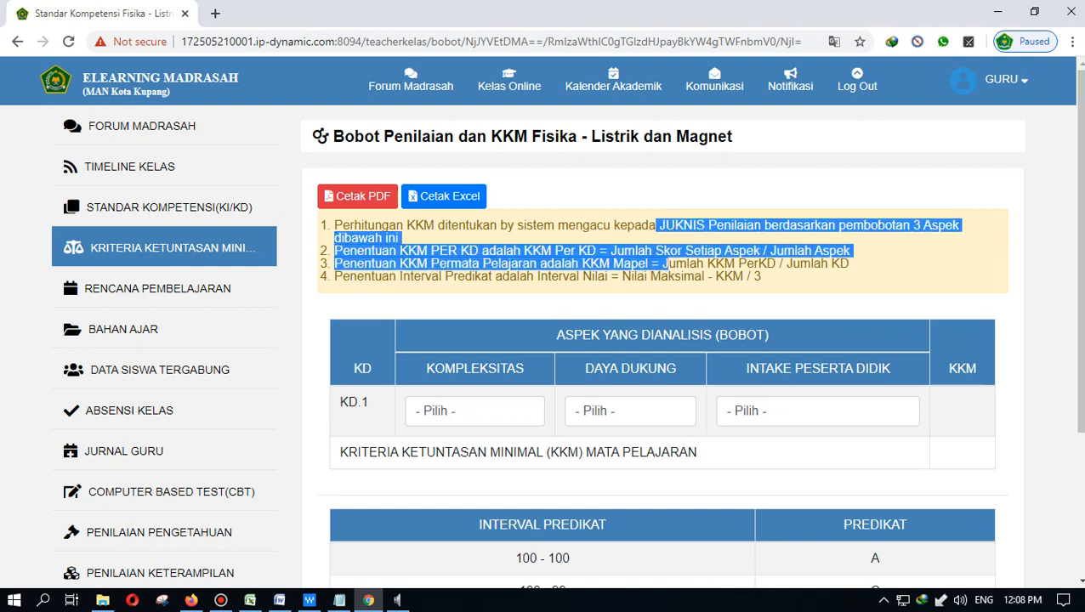
{"action": "left_click", "coordinate": [475, 410]}
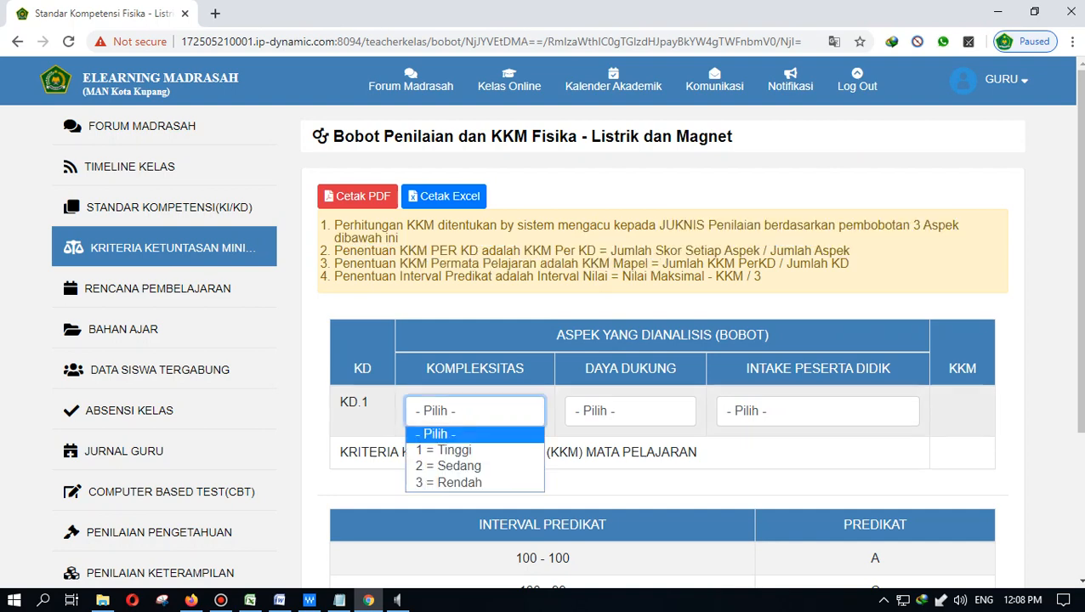
{"action": "scroll", "coordinate": [561, 340], "scroll_direction": "down", "scroll_amount": 1}
{"action": "left_click", "coordinate": [474, 331]}
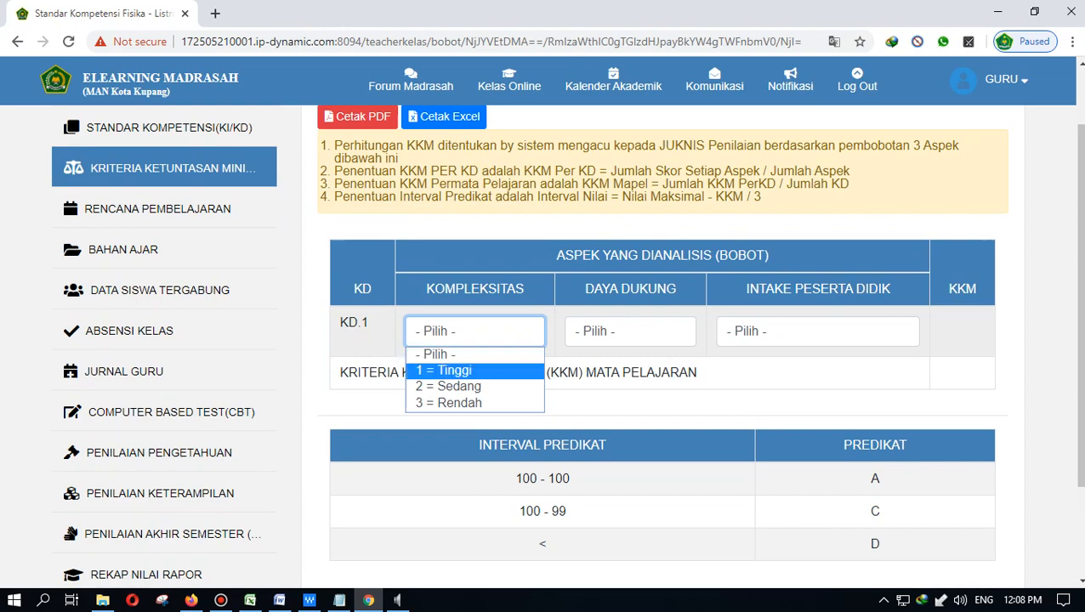
{"action": "left_click", "coordinate": [448, 371]}
{"action": "left_click", "coordinate": [630, 330]}
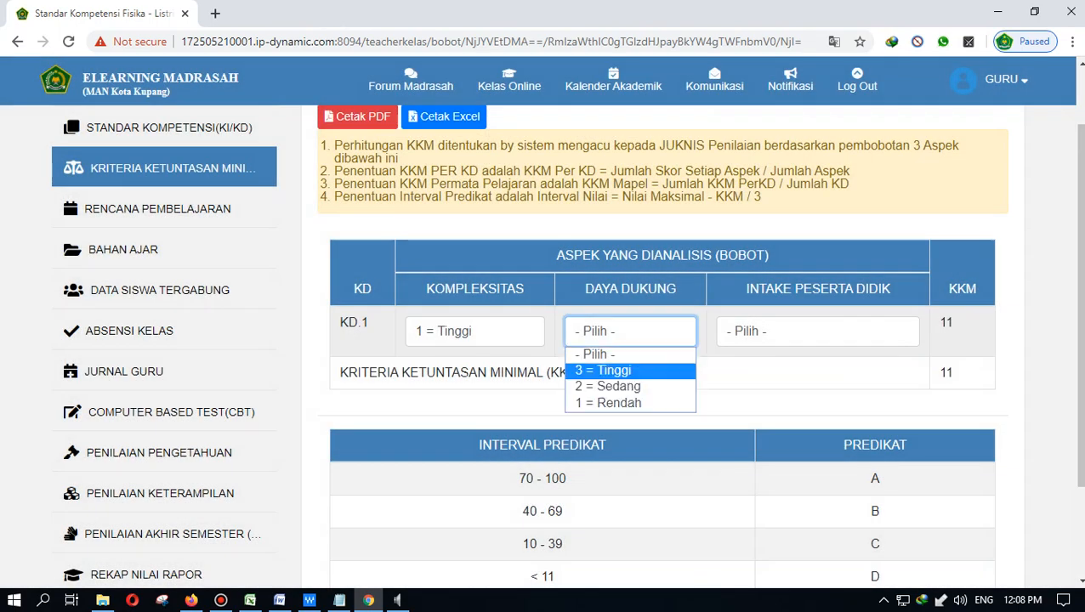
{"action": "left_click", "coordinate": [748, 372]}
{"action": "left_click", "coordinate": [816, 330]}
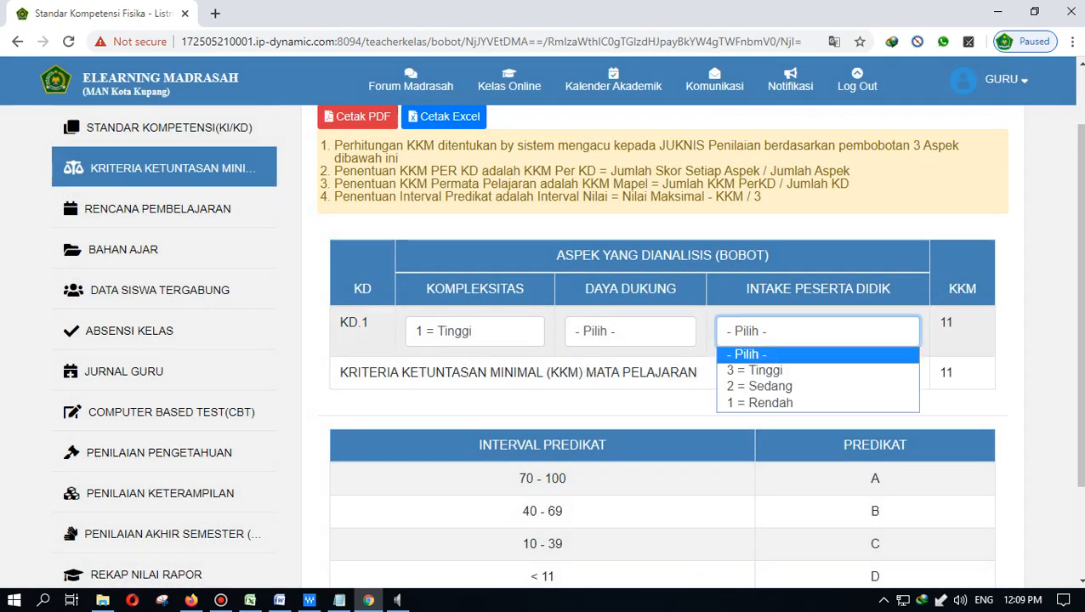
{"action": "left_click", "coordinate": [817, 331]}
{"action": "scroll", "coordinate": [663, 340], "scroll_direction": "up", "scroll_amount": 1}
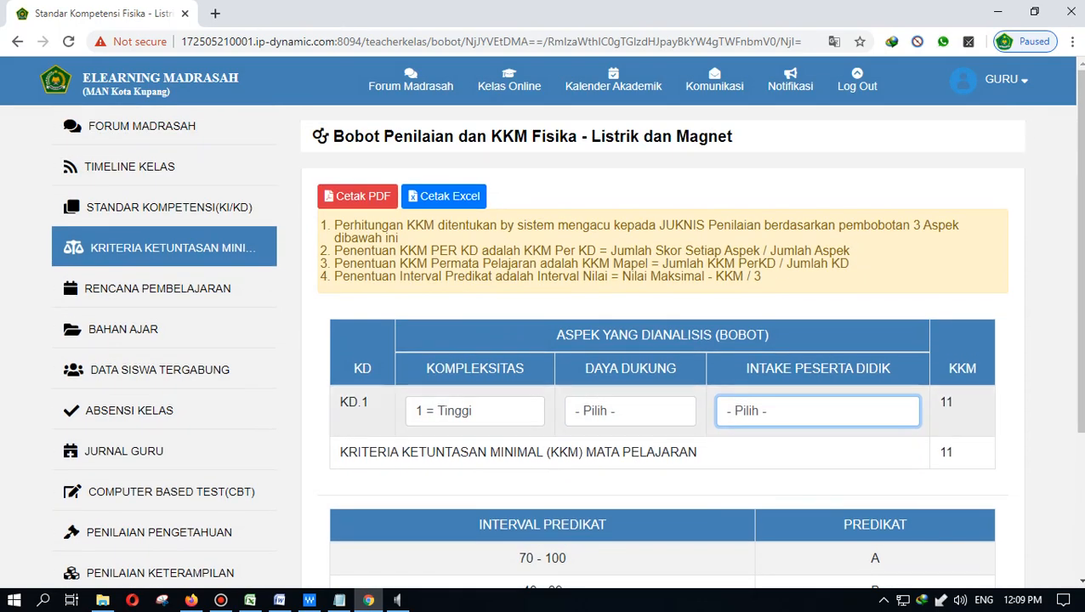
- Set KD.1 Intake to 3 = Tinggi and Daya Dukung to 2 = Sedang, giving KKM 67
{"action": "left_click", "coordinate": [630, 412]}
{"action": "left_click", "coordinate": [617, 466]}
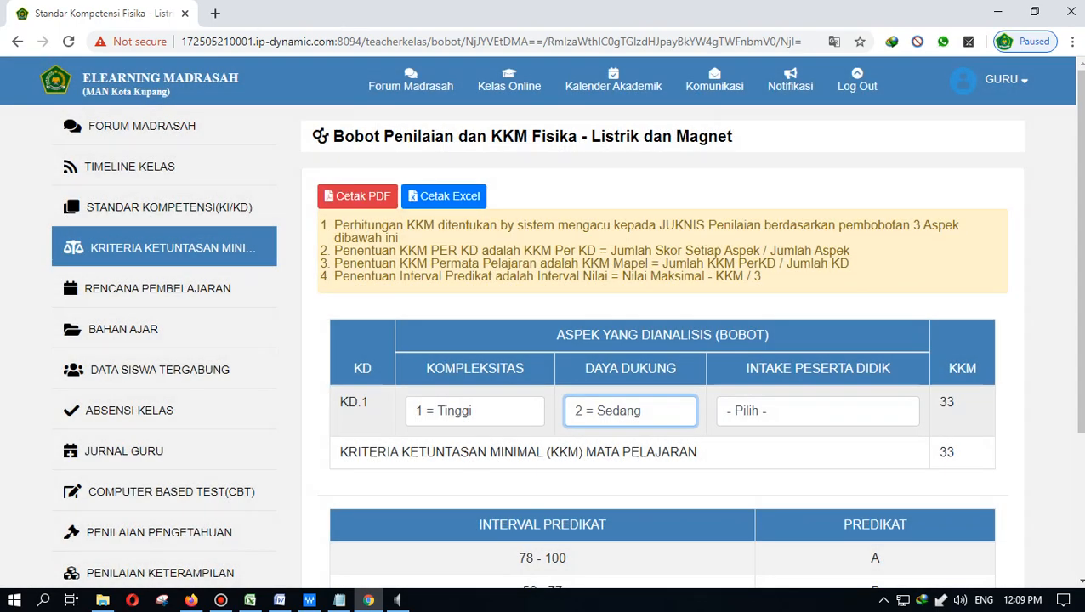
{"action": "left_click", "coordinate": [817, 410]}
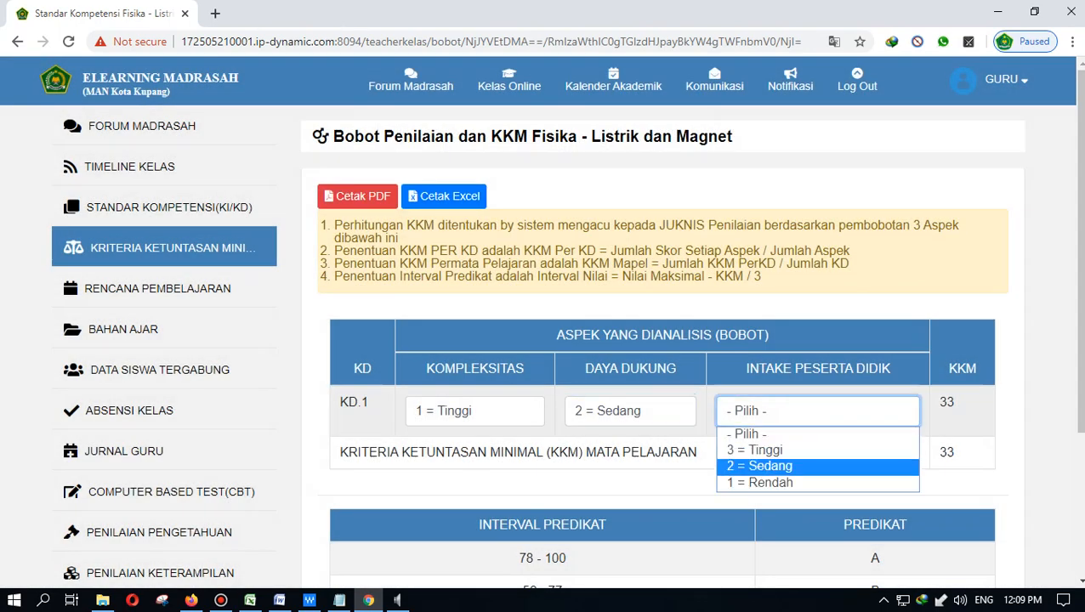
{"action": "left_click", "coordinate": [759, 466]}
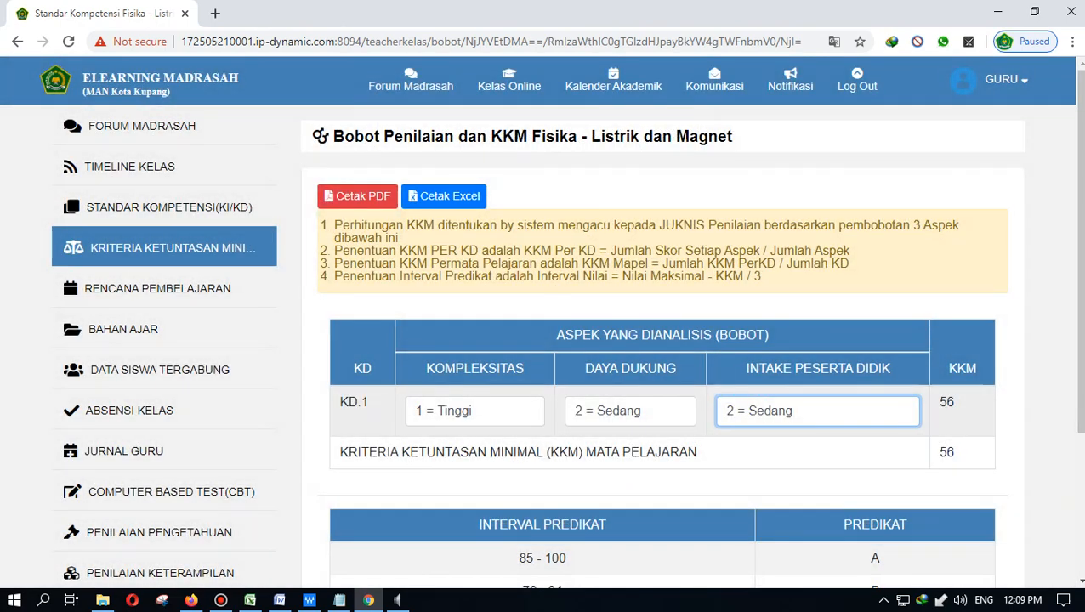
{"action": "left_click", "coordinate": [799, 412]}
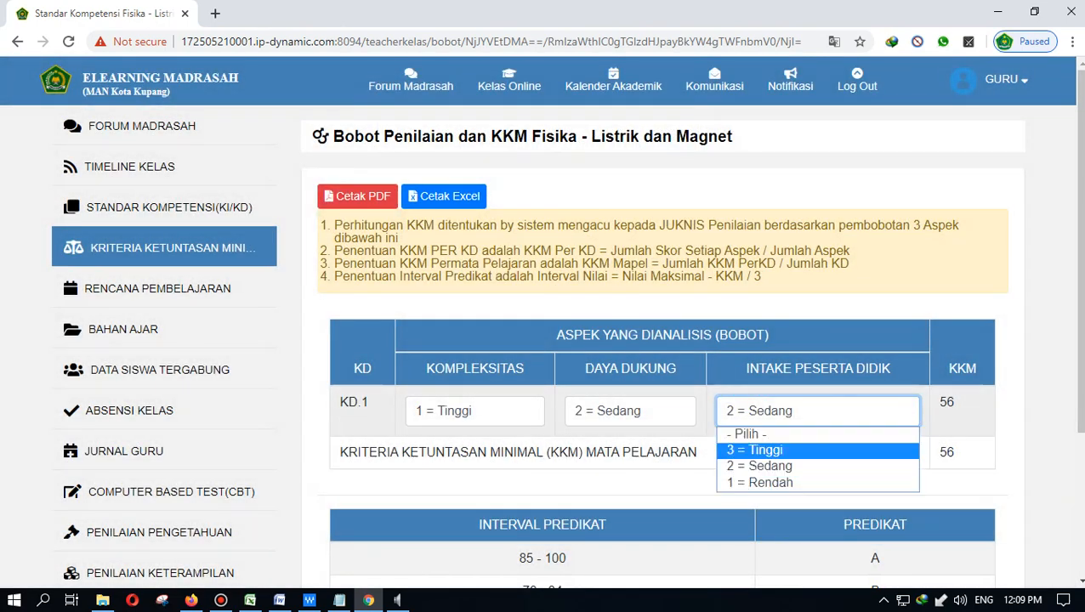
{"action": "left_click", "coordinate": [759, 483]}
{"action": "left_click", "coordinate": [799, 411]}
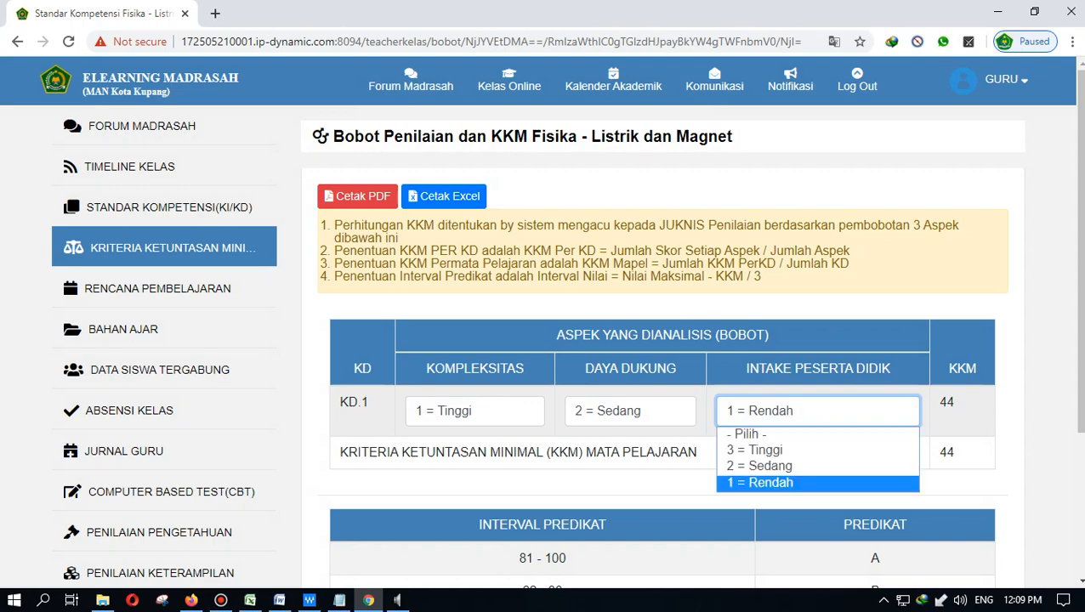
{"action": "left_click", "coordinate": [759, 449]}
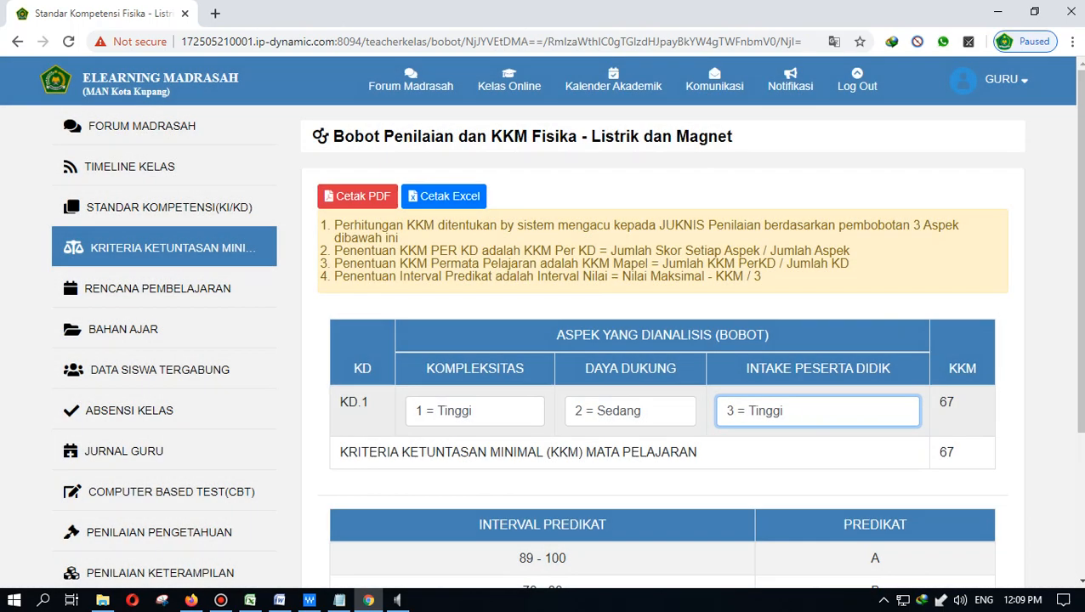
{"action": "left_click", "coordinate": [629, 411]}
{"action": "left_click", "coordinate": [629, 483]}
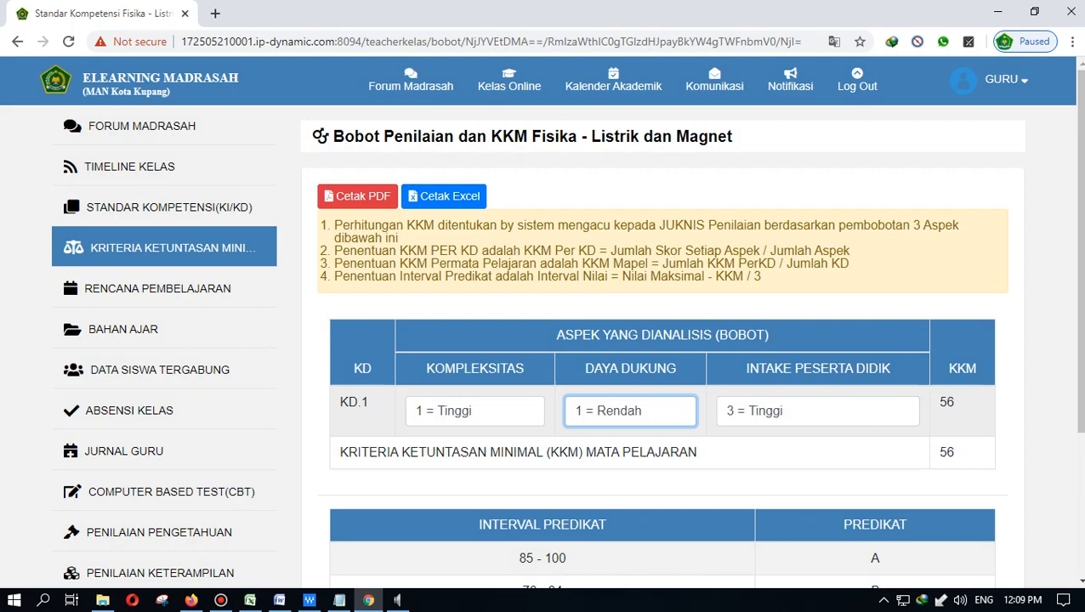
{"action": "left_click", "coordinate": [629, 411]}
{"action": "left_click", "coordinate": [629, 465]}
{"action": "scroll", "coordinate": [561, 340], "scroll_direction": "down", "scroll_amount": 3}
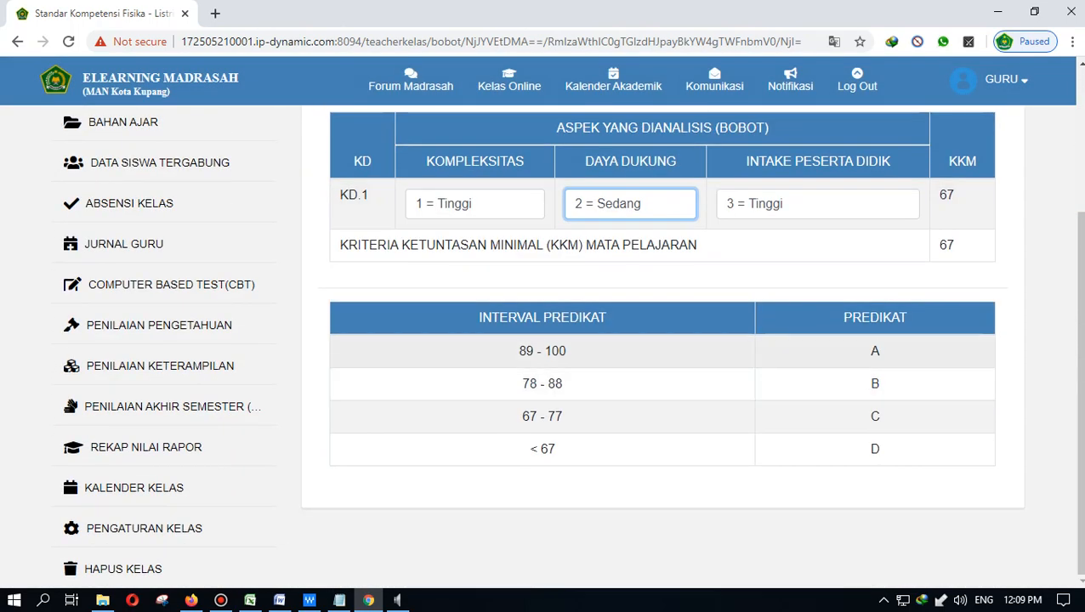
{"action": "scroll", "coordinate": [561, 340], "scroll_direction": "up", "scroll_amount": 3}
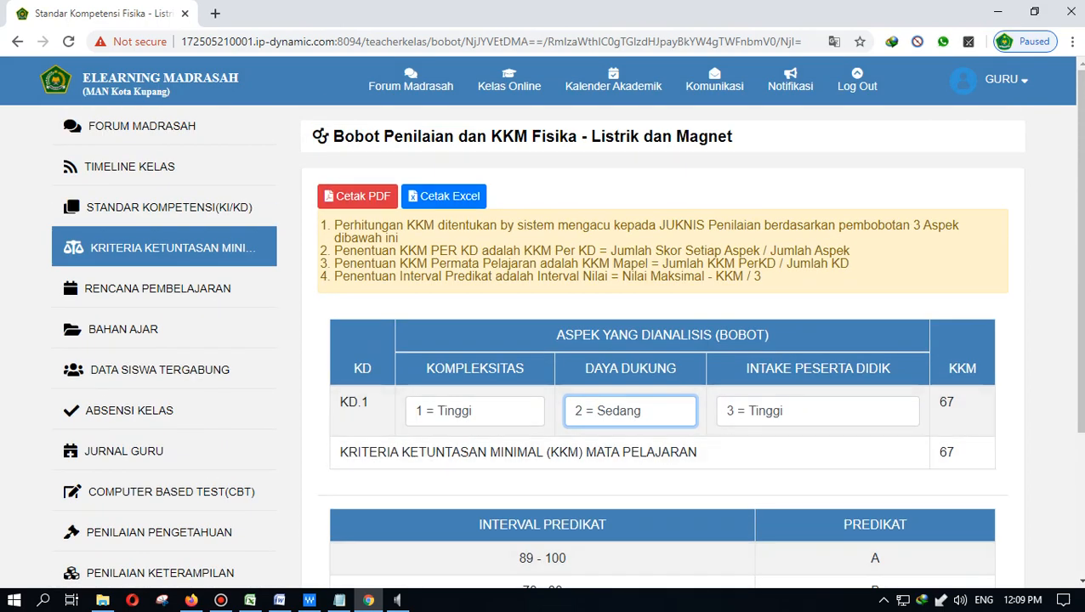
- Start a new lesson plan and look over the date, period and meeting fields
{"action": "left_click", "coordinate": [157, 288]}
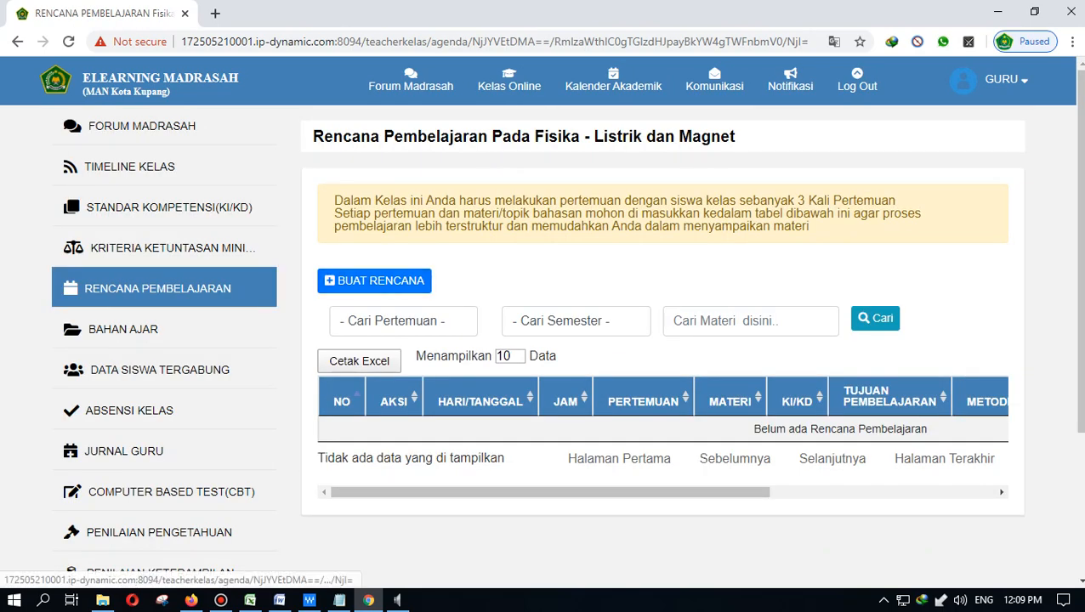
{"action": "left_click", "coordinate": [374, 281]}
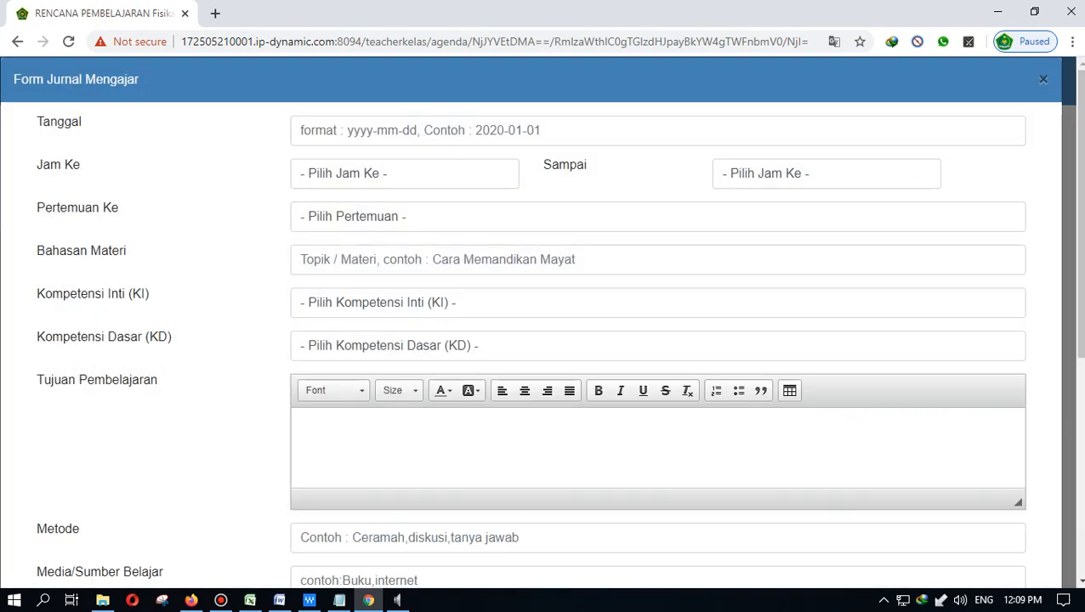
{"action": "left_click", "coordinate": [420, 131]}
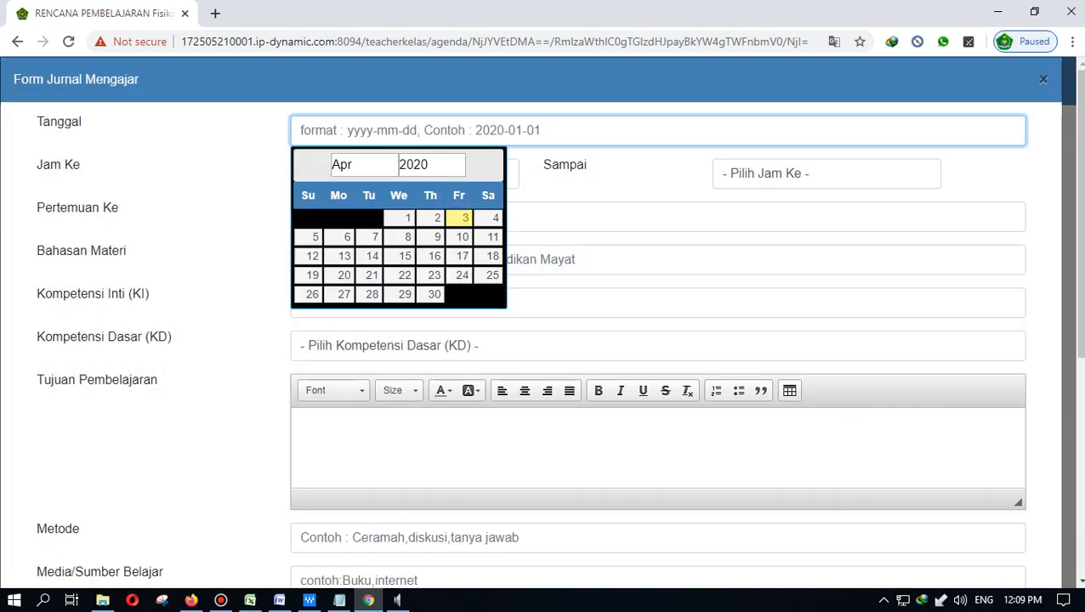
{"action": "left_click", "coordinate": [223, 212]}
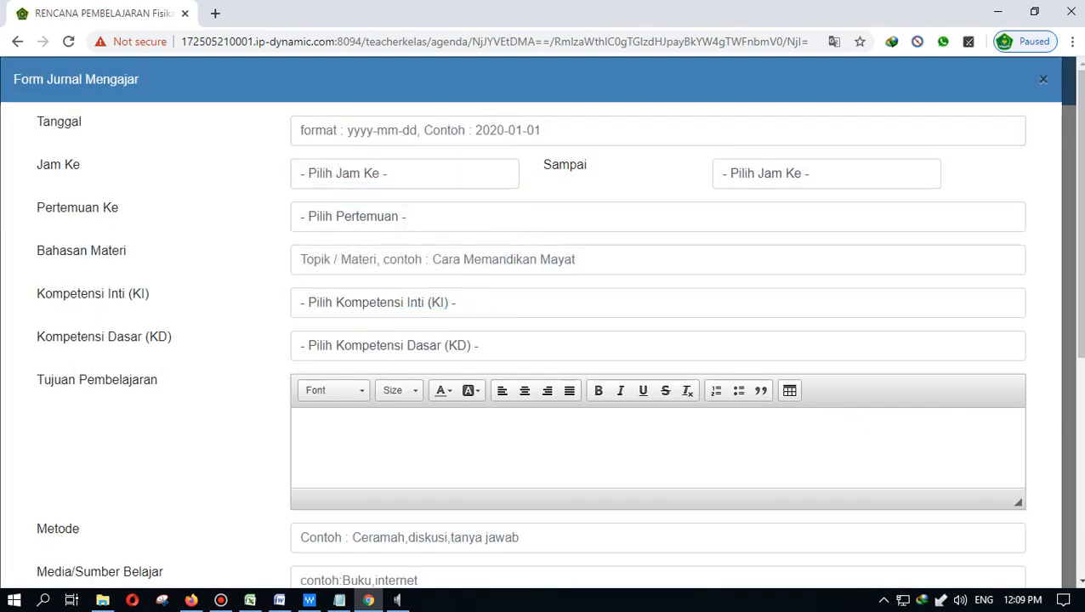
{"action": "left_click", "coordinate": [827, 173]}
{"action": "left_click", "coordinate": [826, 173]}
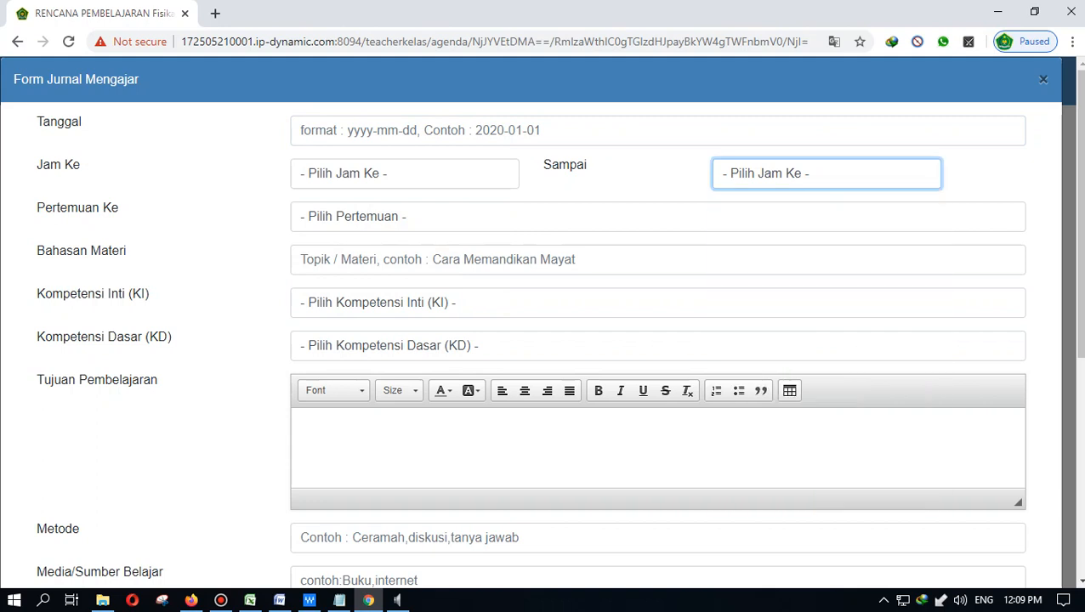
{"action": "left_click", "coordinate": [657, 217]}
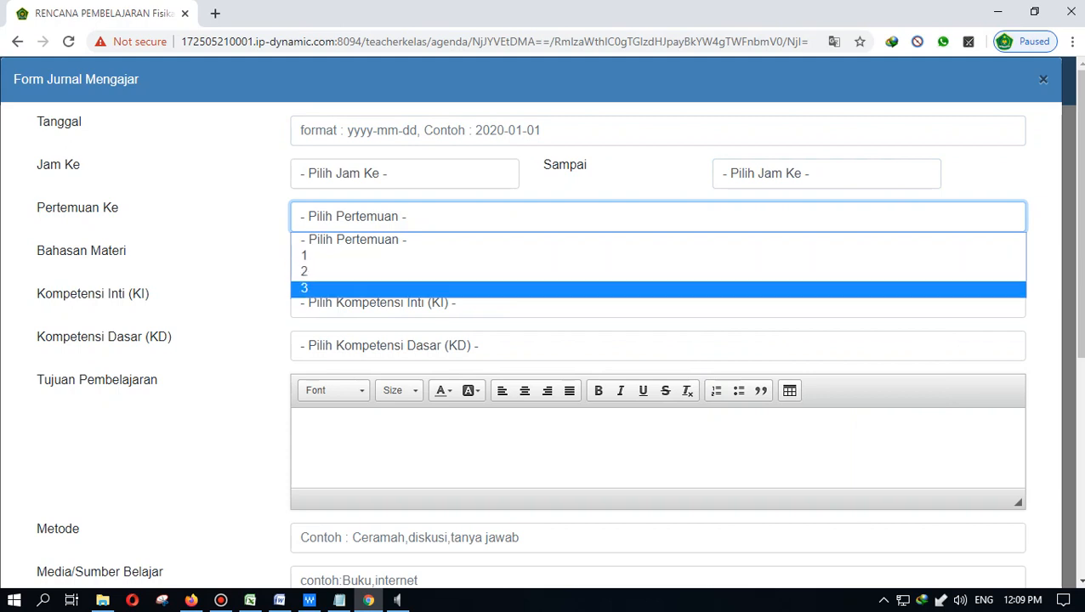
{"action": "left_click", "coordinate": [221, 269]}
{"action": "left_click", "coordinate": [657, 259]}
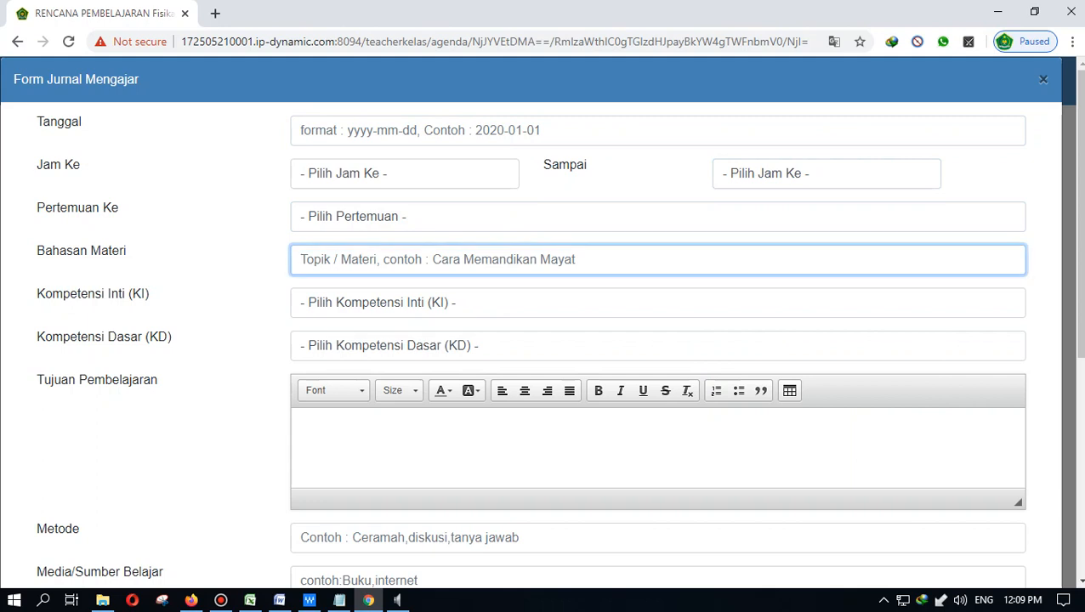
- Choose KI-3 Pengetahuan and the electromagnetic induction KD, review remaining fields, then cancel the form
{"action": "left_click", "coordinate": [657, 303]}
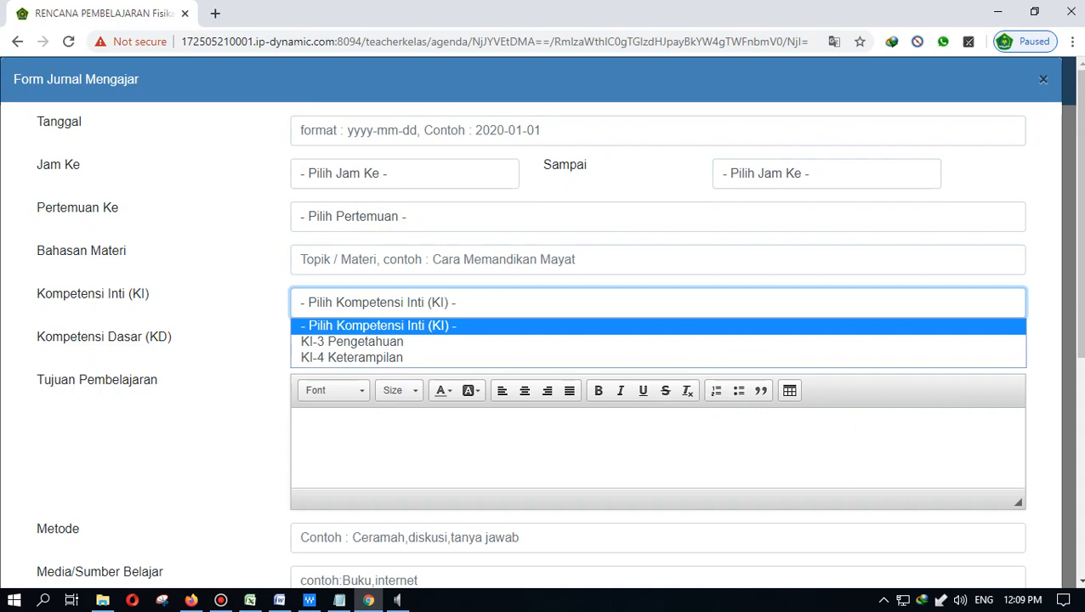
{"action": "left_click", "coordinate": [510, 342]}
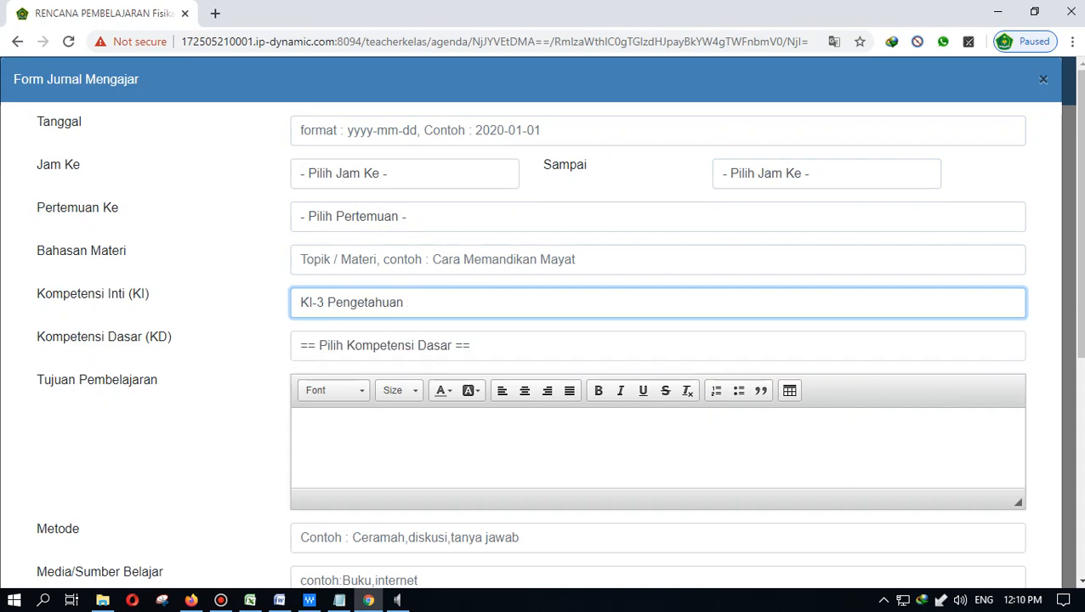
{"action": "left_click", "coordinate": [510, 346]}
{"action": "left_click", "coordinate": [491, 385]}
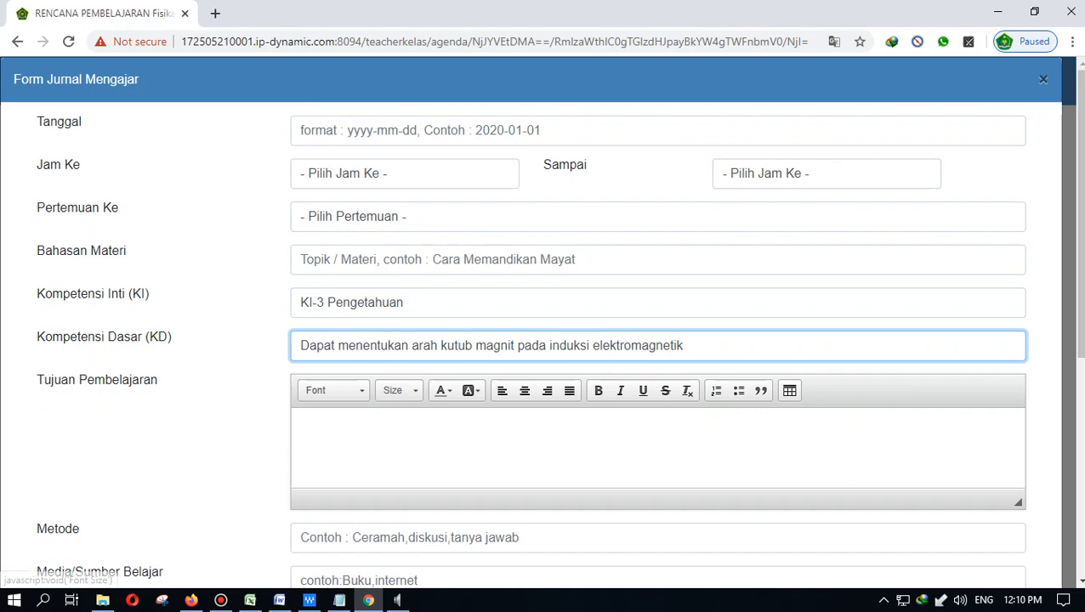
{"action": "left_click", "coordinate": [417, 446]}
{"action": "scroll", "coordinate": [417, 446], "scroll_direction": "down", "scroll_amount": 2}
{"action": "scroll", "coordinate": [416, 446], "scroll_direction": "down", "scroll_amount": 3}
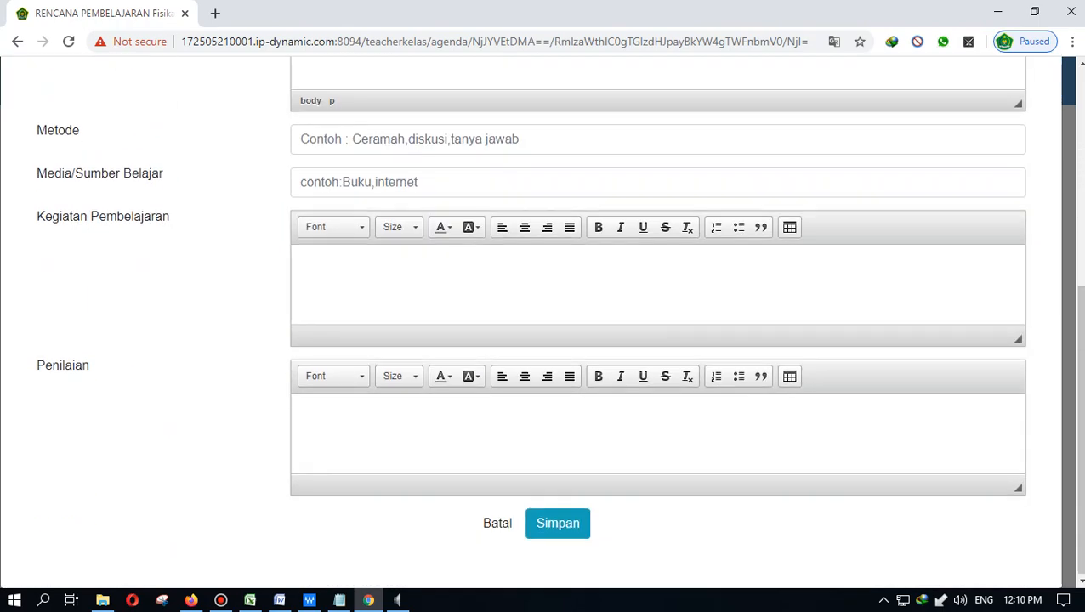
{"action": "left_click", "coordinate": [408, 139]}
{"action": "key", "text": "Tab"}
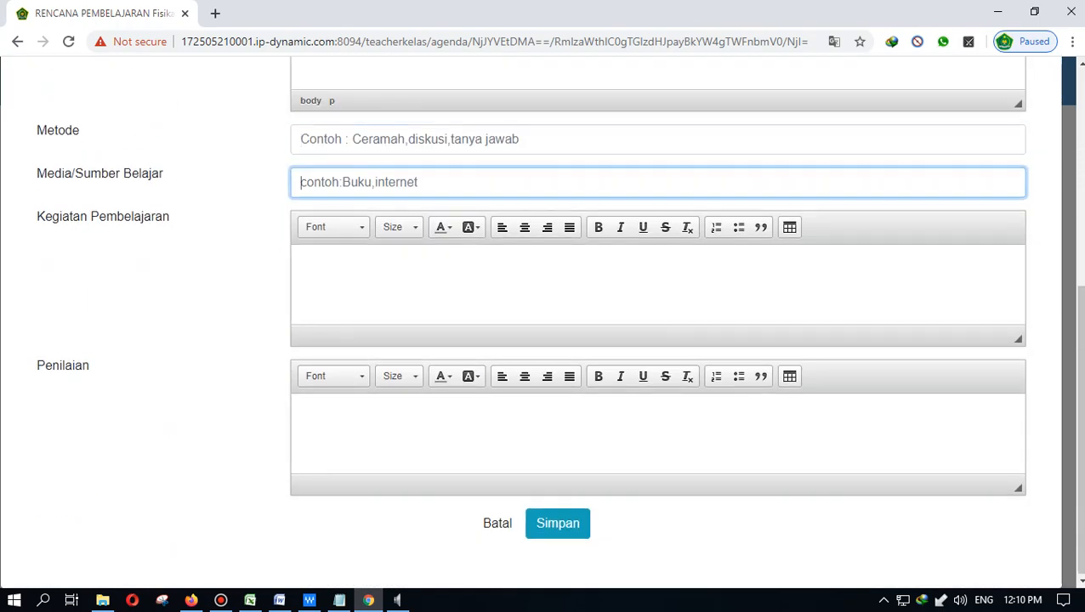
{"action": "key", "text": "Tab"}
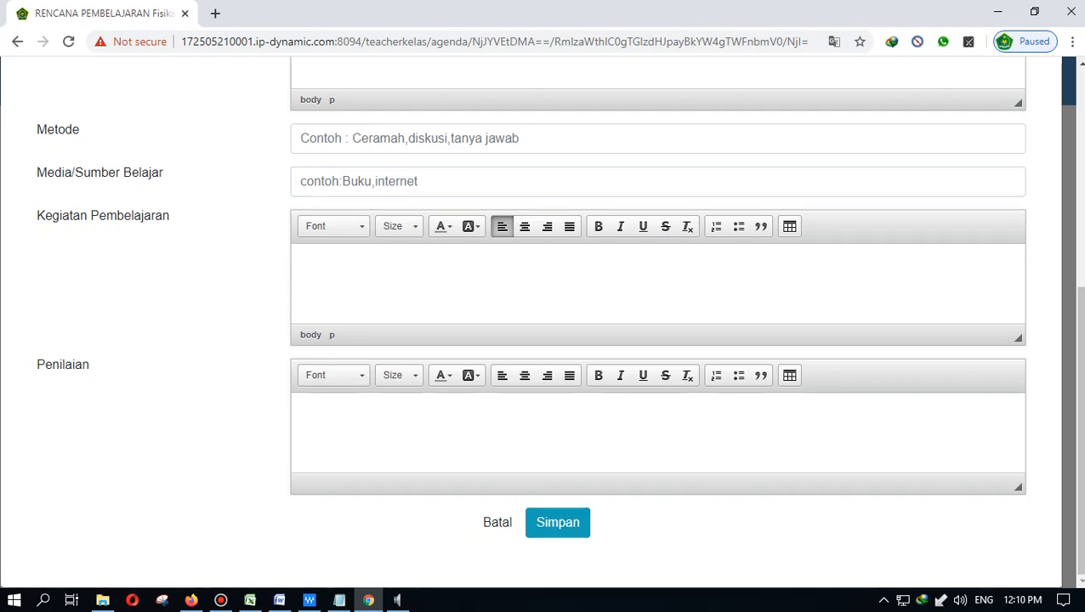
{"action": "left_click", "coordinate": [497, 521]}
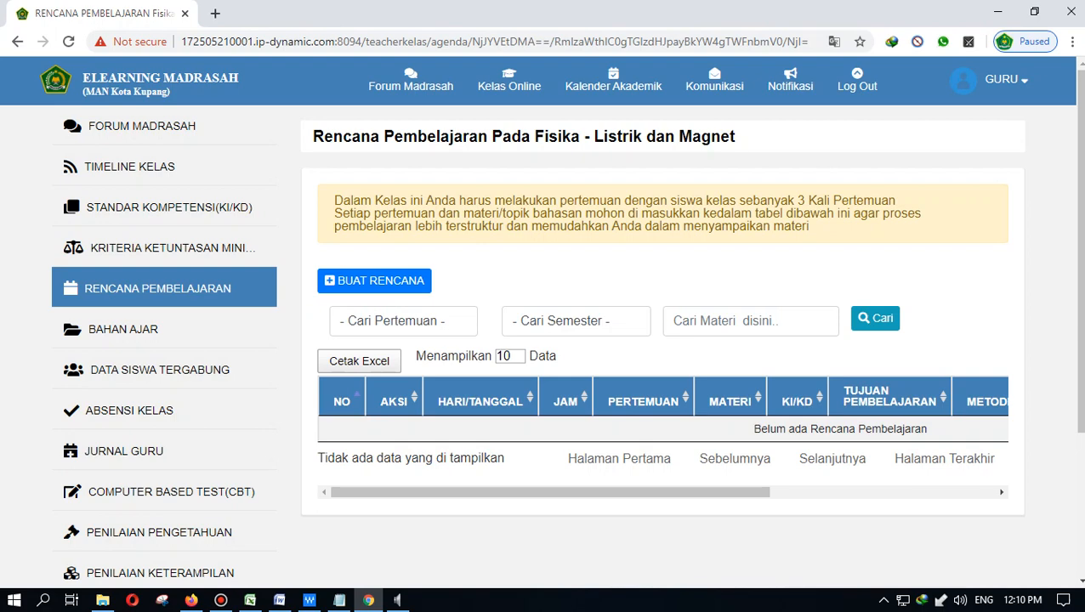
- On the Bahan Ajar page, start sharing material and choose Upload Dari Komputer
{"action": "left_click", "coordinate": [128, 329]}
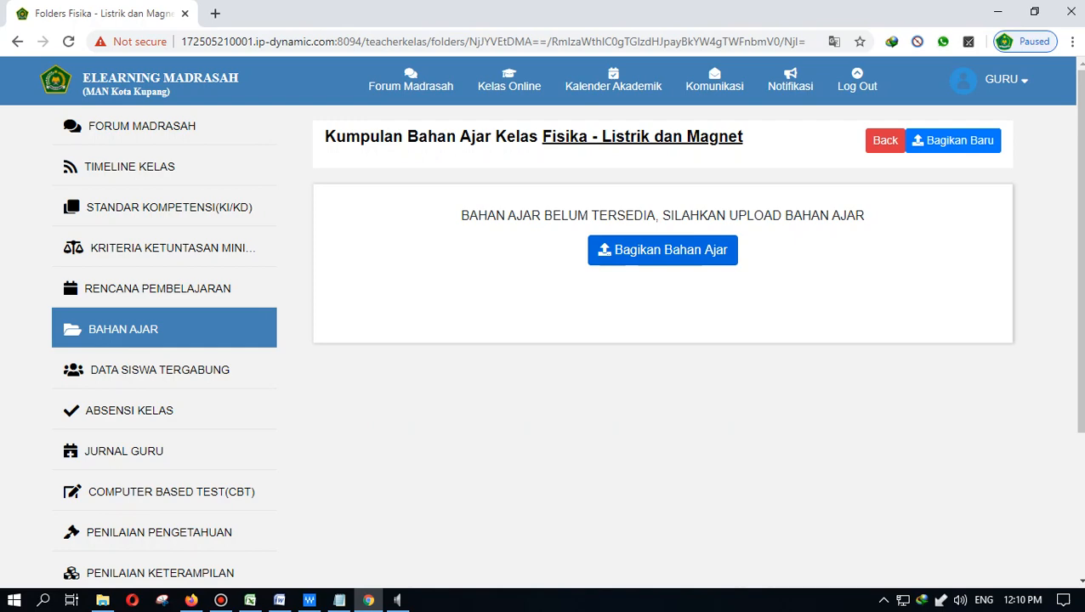
{"action": "left_click", "coordinate": [662, 250]}
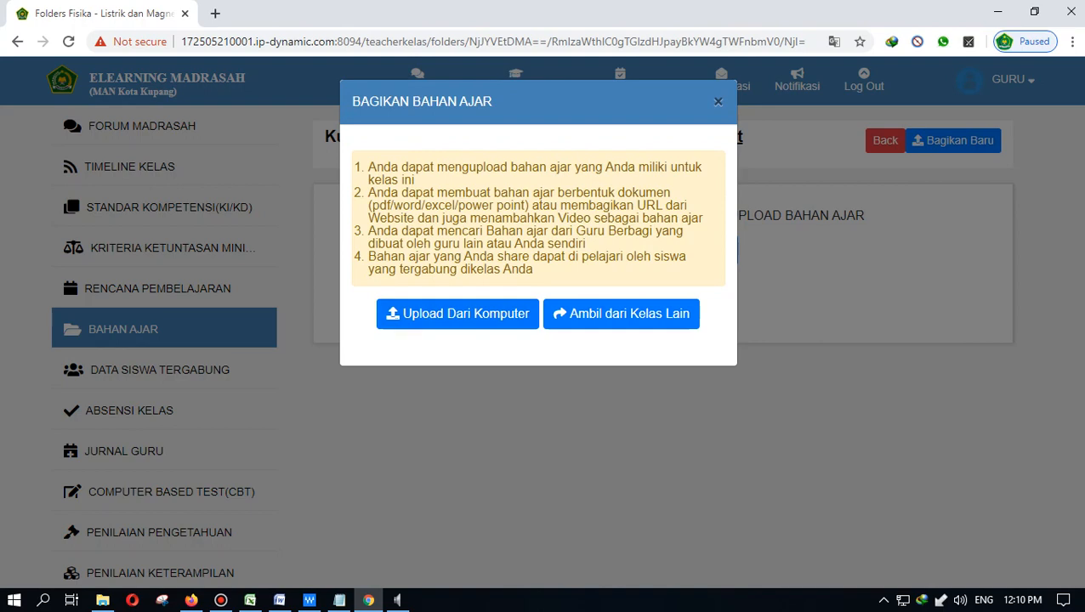
{"action": "left_click", "coordinate": [719, 101]}
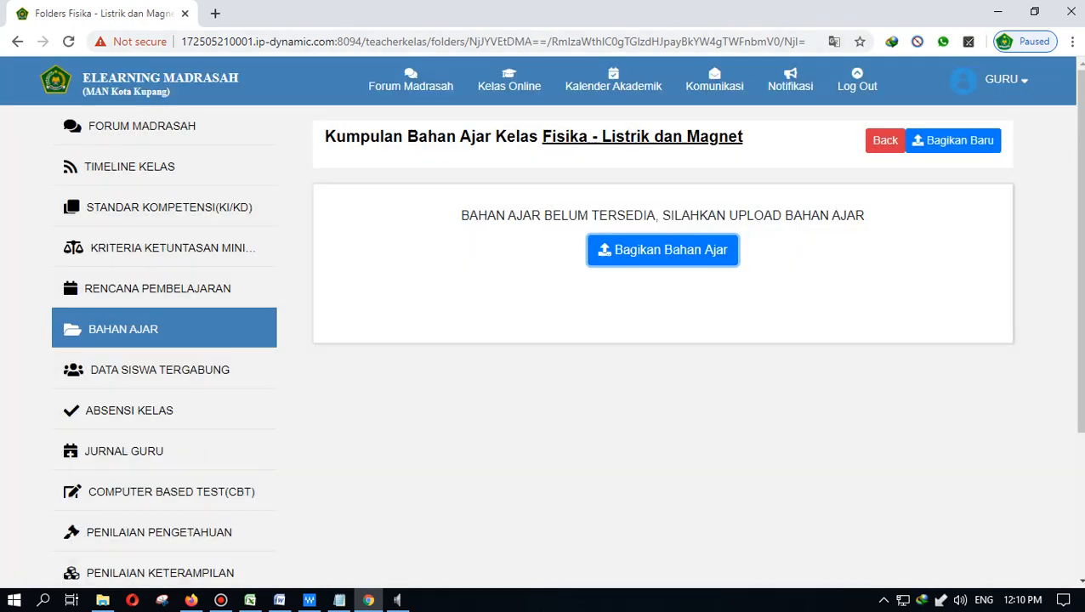
{"action": "left_click", "coordinate": [663, 250]}
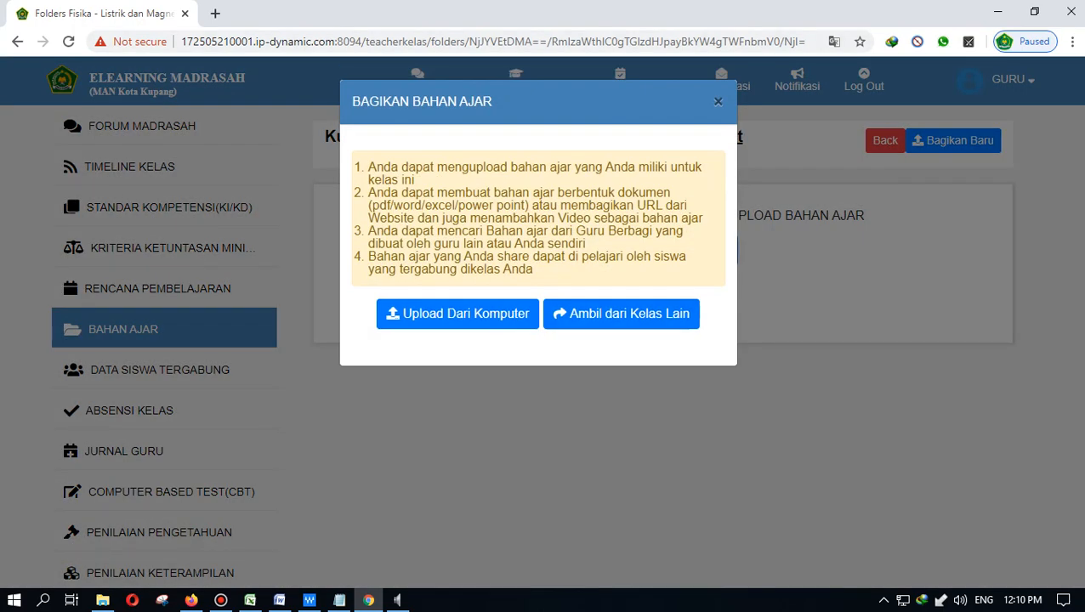
{"action": "left_click", "coordinate": [457, 313]}
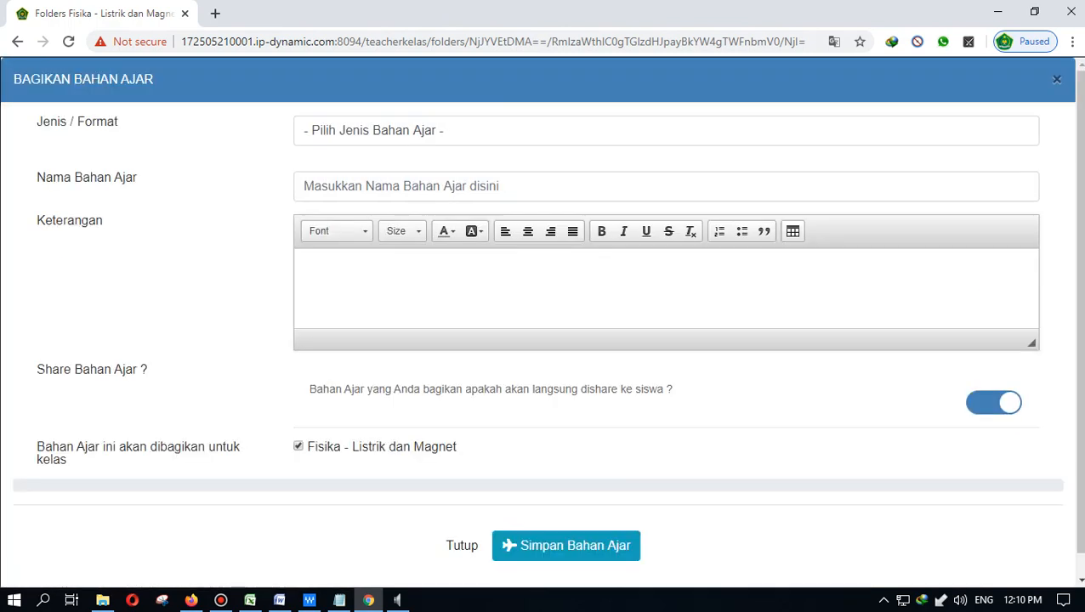
- Set the material type to Link Artikel and paste the YouTube video URL
{"action": "left_click", "coordinate": [474, 131]}
{"action": "key", "text": "Down"}
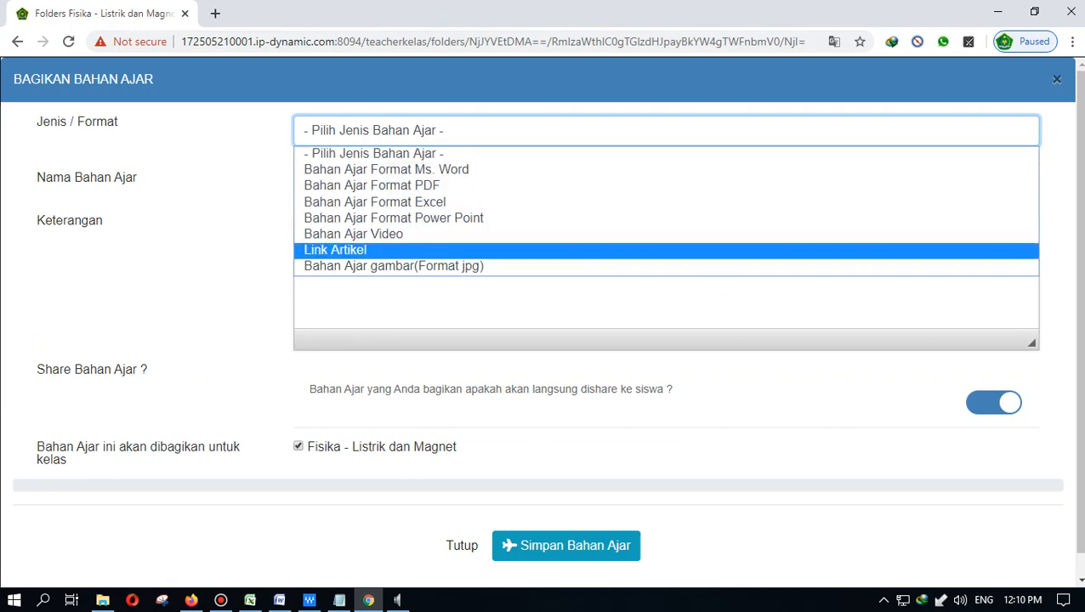
{"action": "key", "text": "Return"}
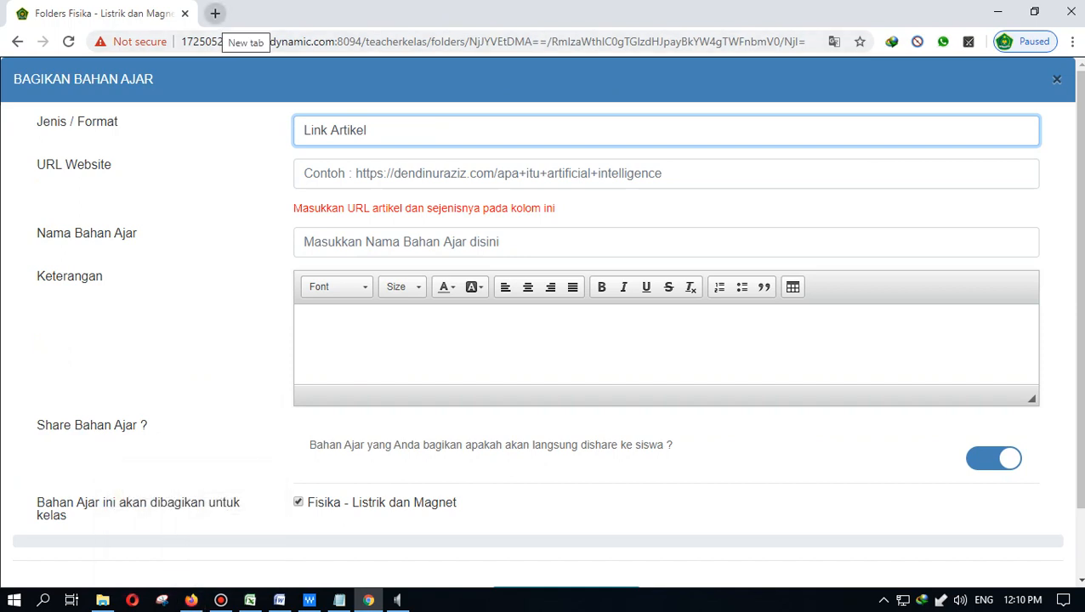
{"action": "left_click", "coordinate": [476, 173]}
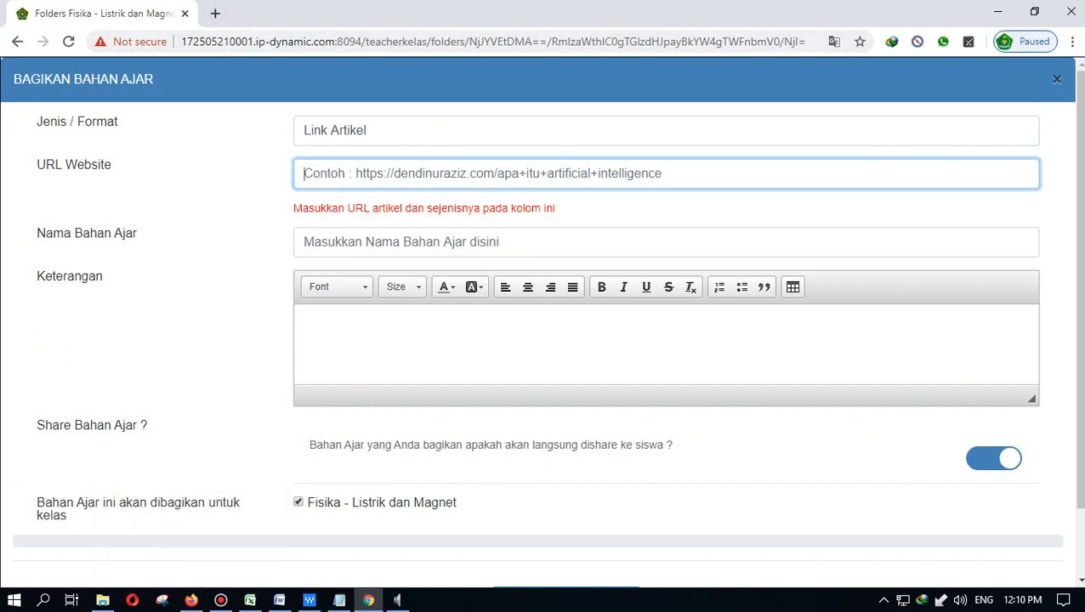
{"action": "type", "text": "https://www.youtube.com/watch?v=ziUDFwal8tE"}
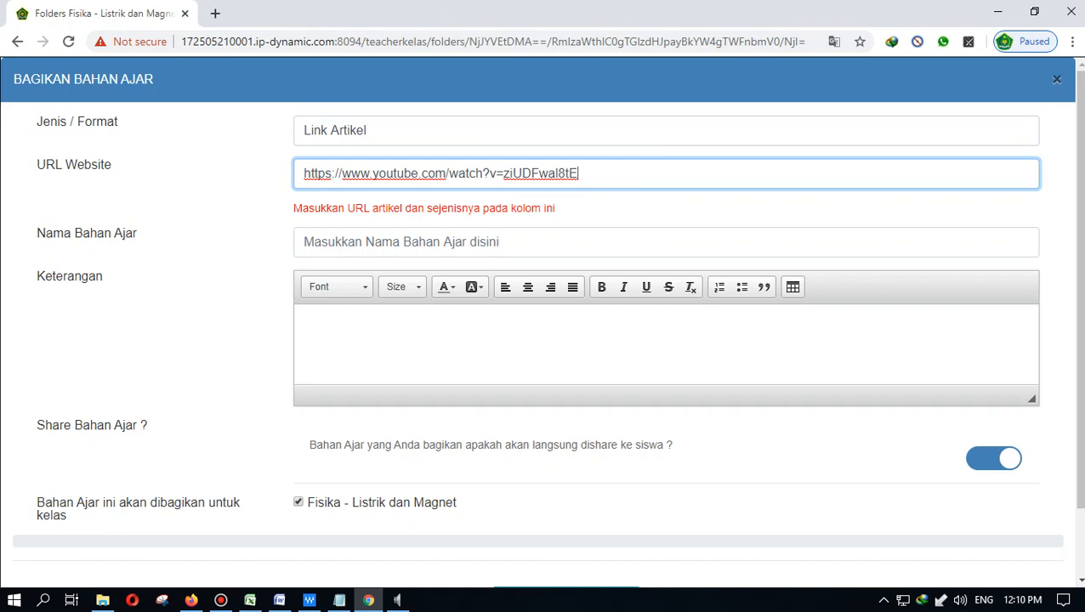
- Name the material 'Petunjuk penggunaan applikasi elearning untuk siswa' and save it as shared
{"action": "left_click", "coordinate": [401, 243]}
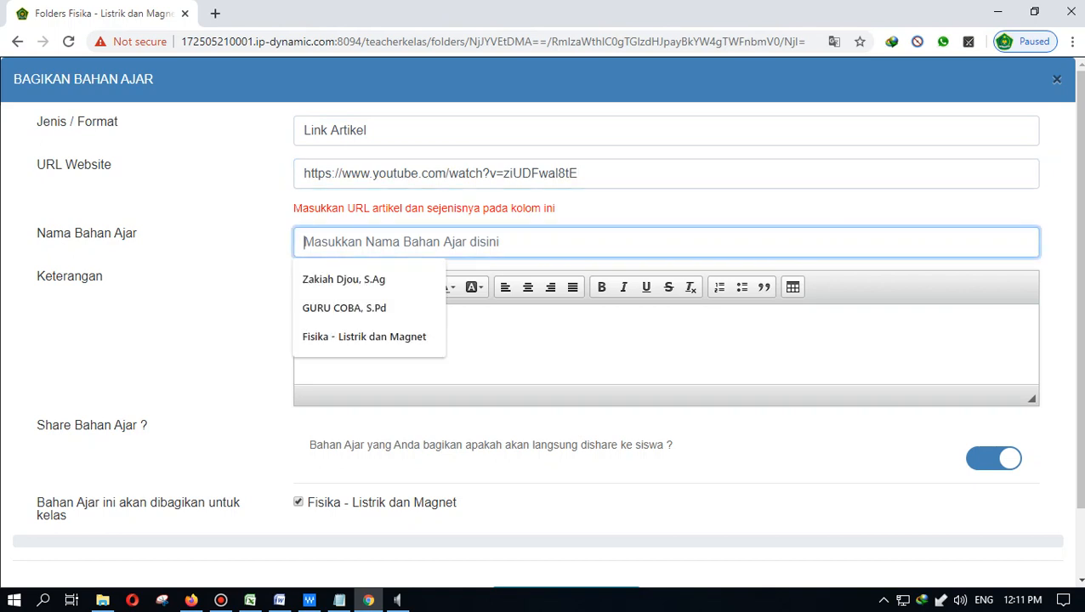
{"action": "left_click", "coordinate": [364, 337]}
{"action": "key", "text": "ctrl+a"}
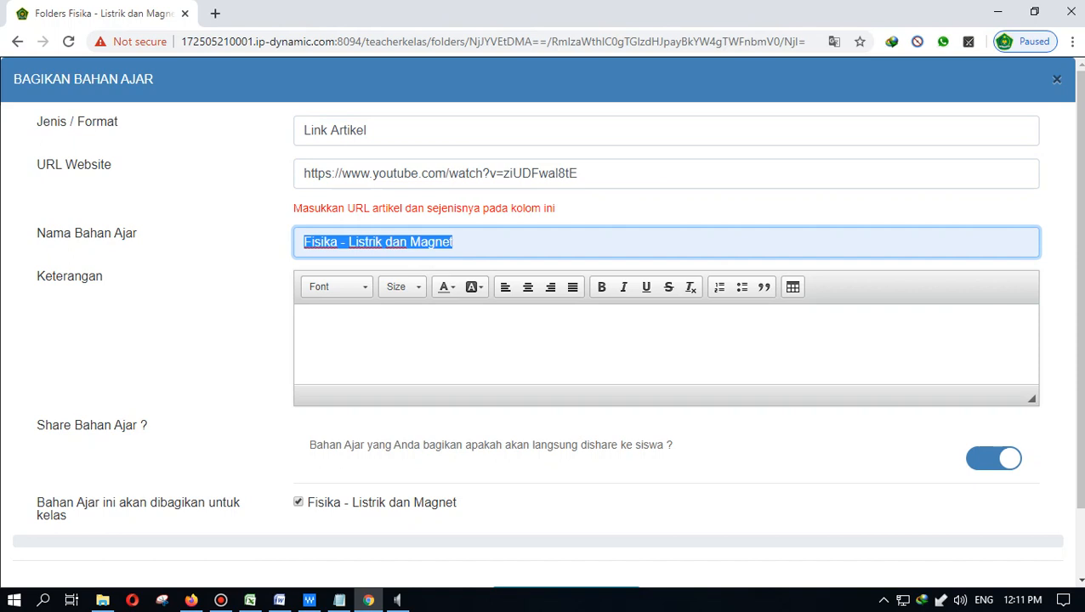
{"action": "type", "text": "Pet"}
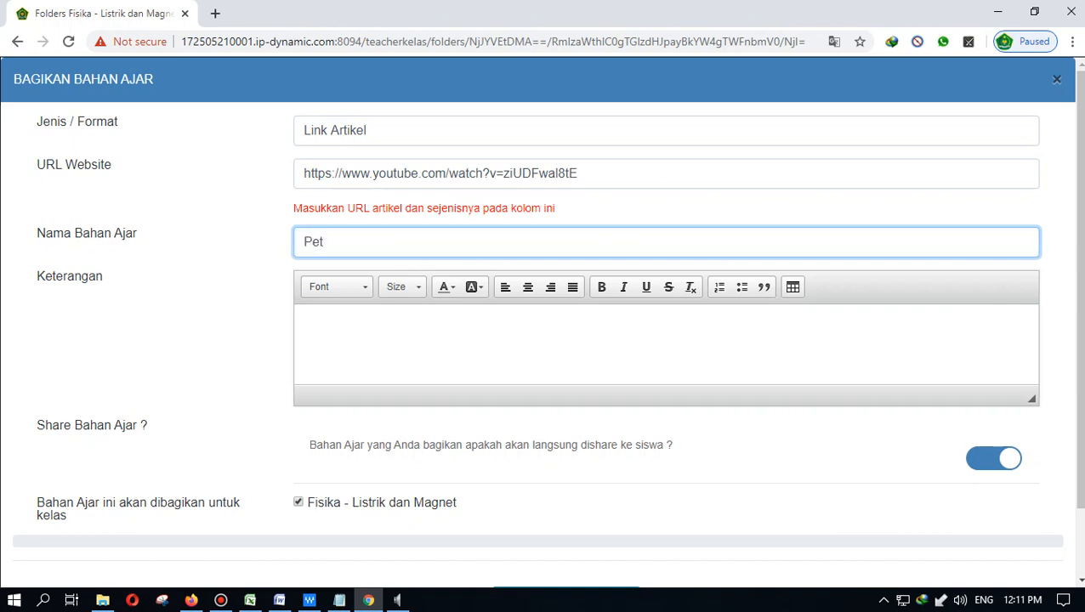
{"action": "type", "text": "untuk penggunaan app"}
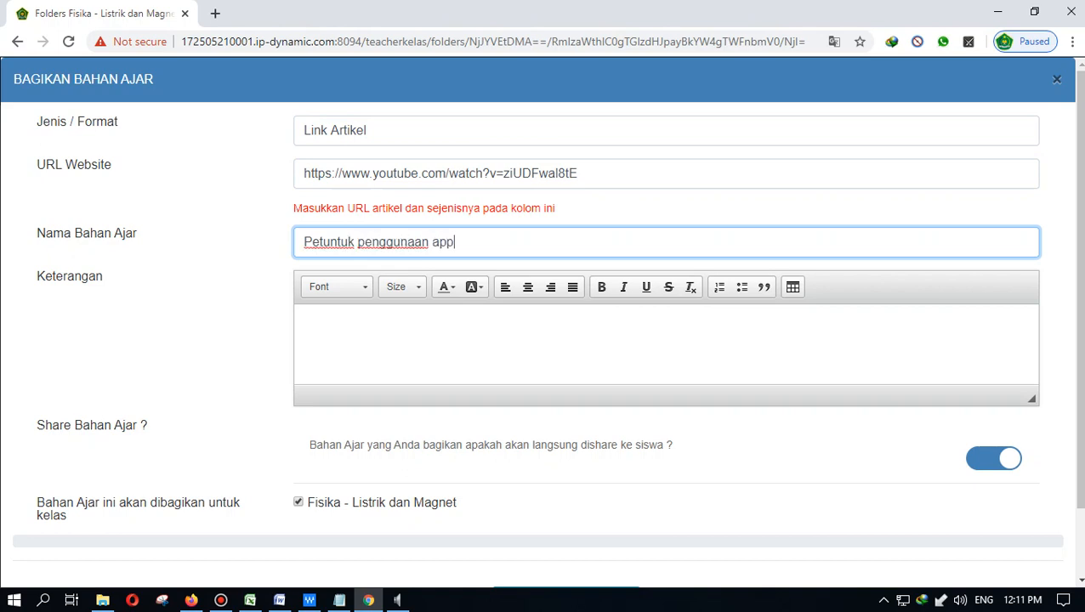
{"action": "type", "text": "likasi elearning "}
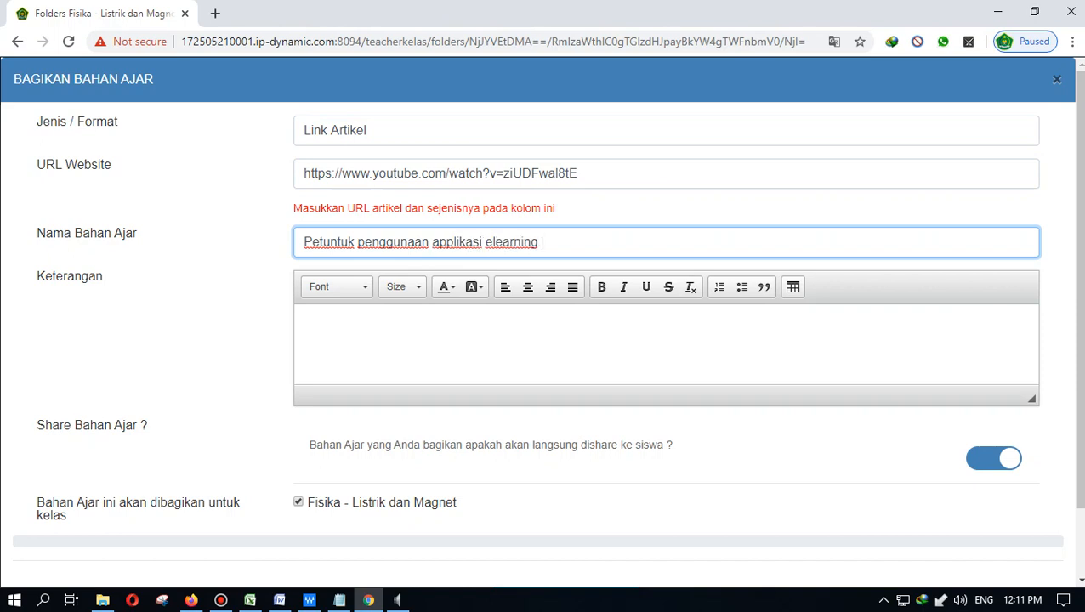
{"action": "type", "text": "untuk siswa"}
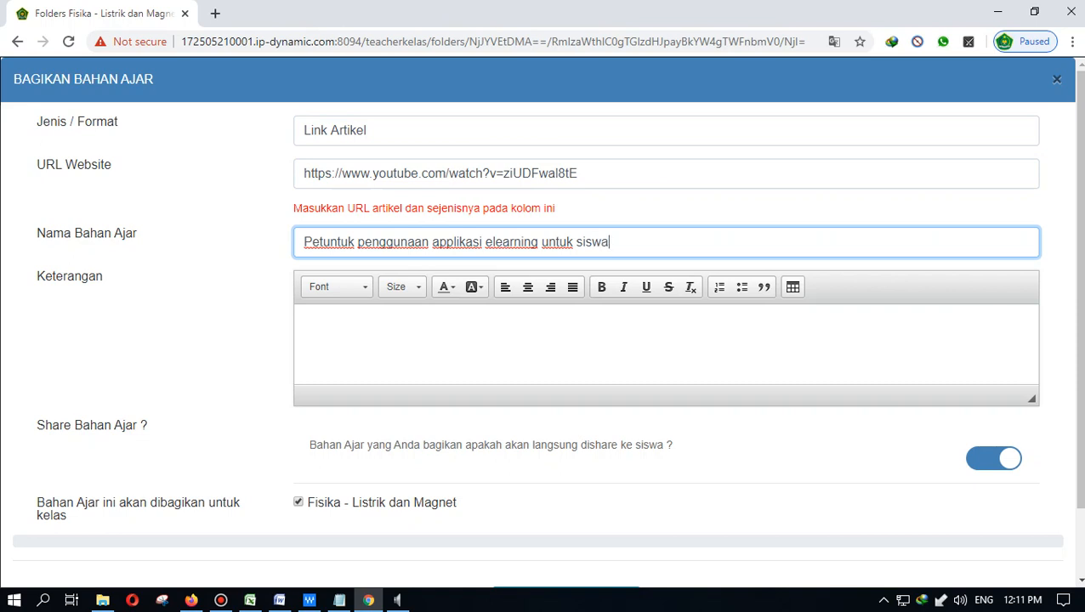
{"action": "key", "text": "Tab"}
{"action": "scroll", "coordinate": [543, 340], "scroll_direction": "down", "scroll_amount": 1}
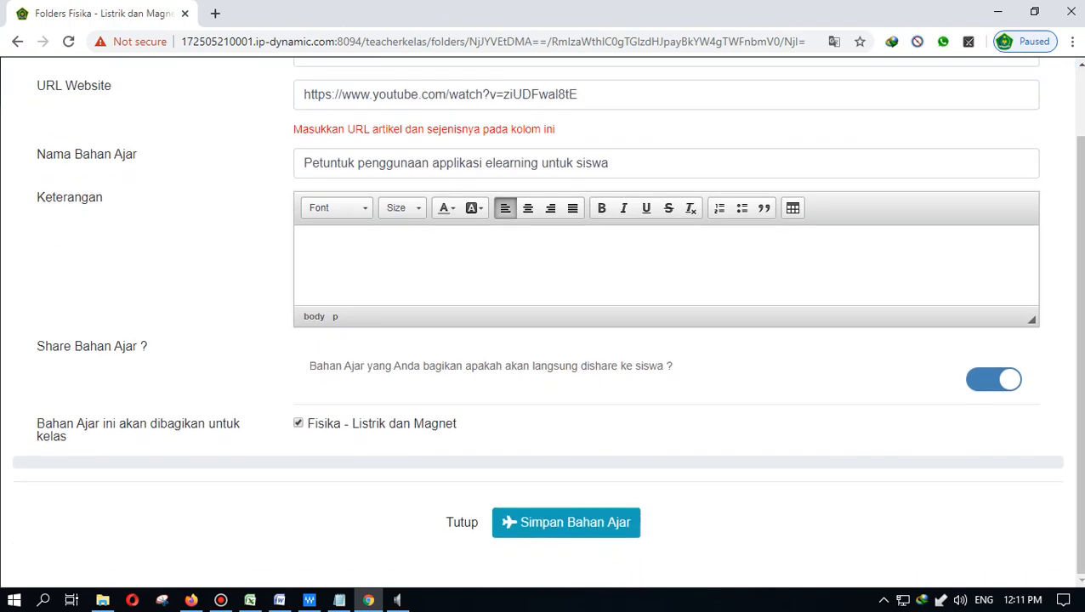
{"action": "left_click", "coordinate": [566, 522]}
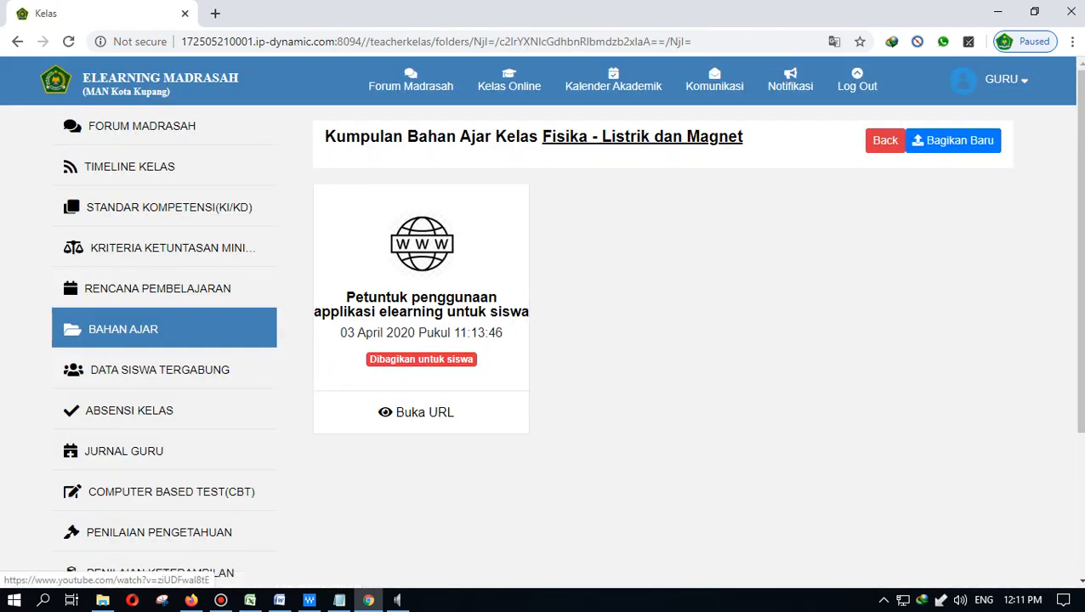
{"action": "left_click", "coordinate": [416, 412]}
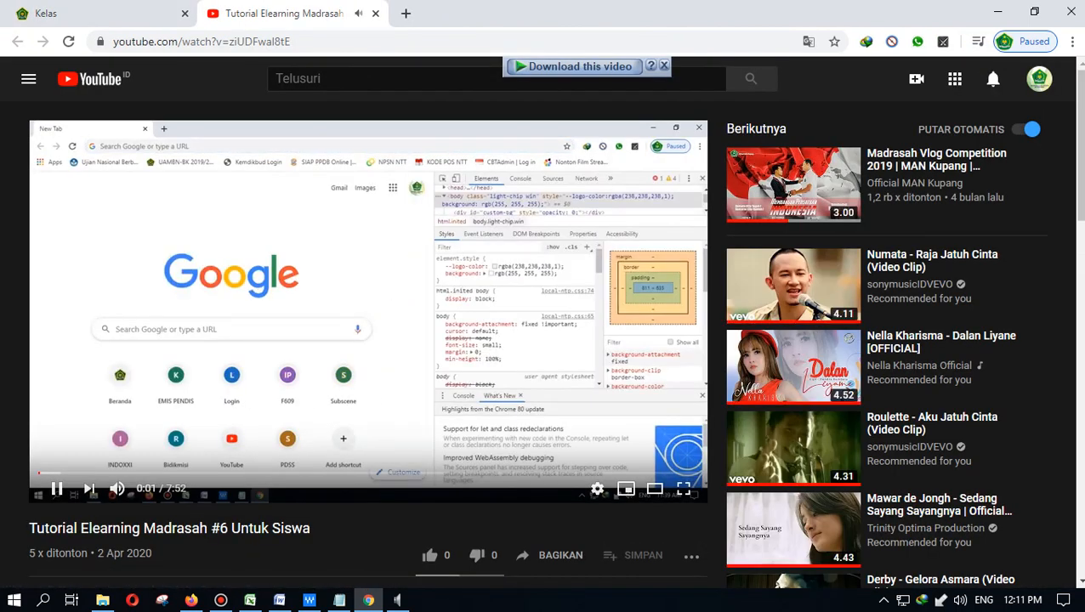
{"action": "key", "text": "ctrl+w"}
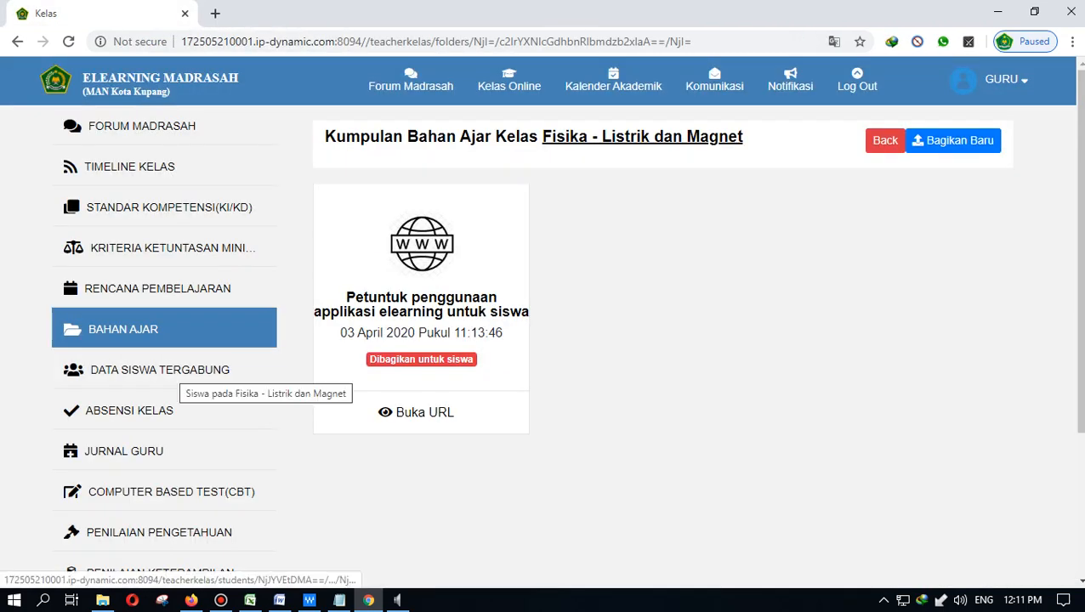
{"action": "left_click", "coordinate": [170, 394]}
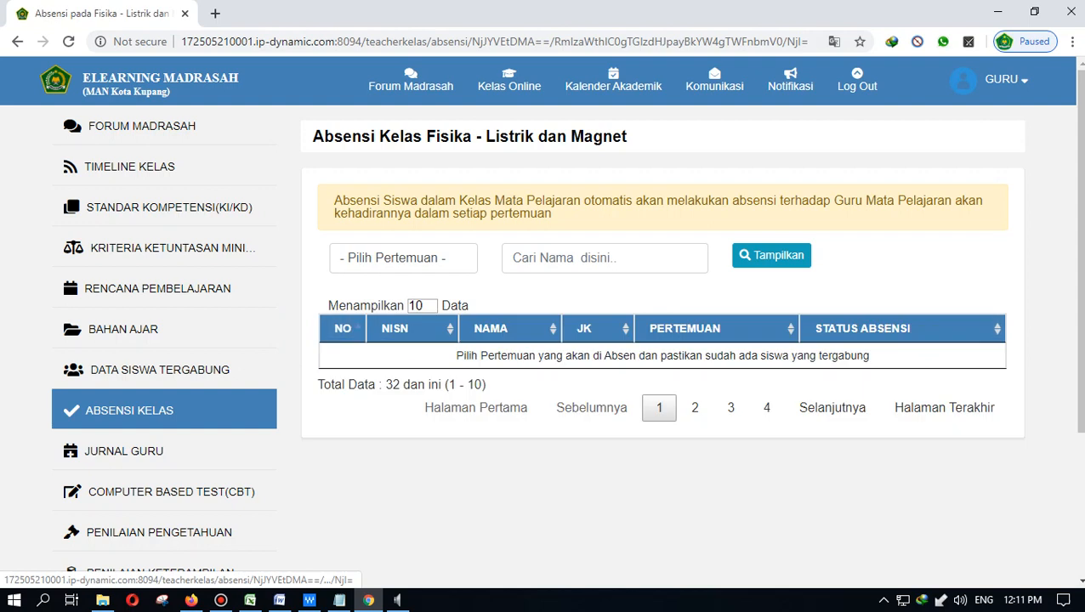
- Show meeting 1 attendance, keeping the first student's status as Hadir
{"action": "left_click", "coordinate": [403, 257]}
{"action": "left_click", "coordinate": [388, 295]}
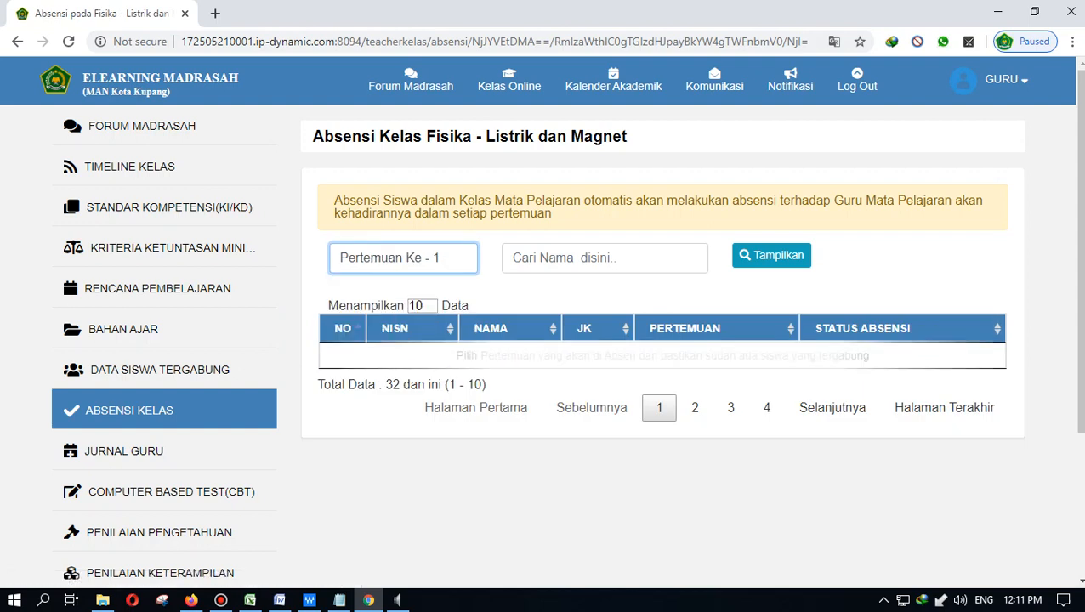
{"action": "left_click", "coordinate": [901, 365]}
{"action": "left_click", "coordinate": [902, 365]}
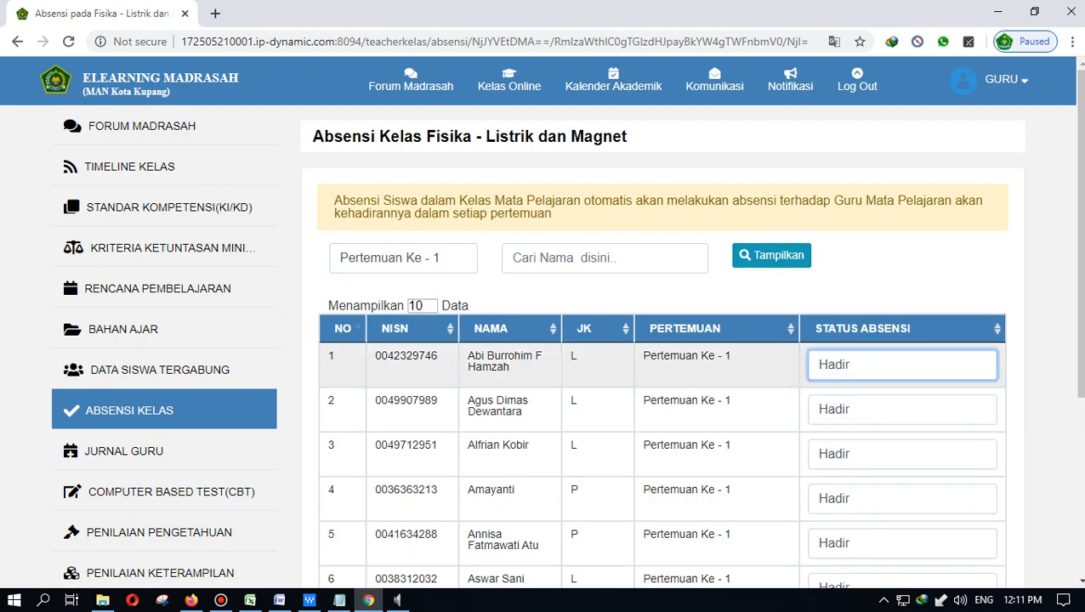
{"action": "scroll", "coordinate": [544, 204], "scroll_direction": "down", "scroll_amount": 4}
{"action": "scroll", "coordinate": [544, 340], "scroll_direction": "up", "scroll_amount": 4}
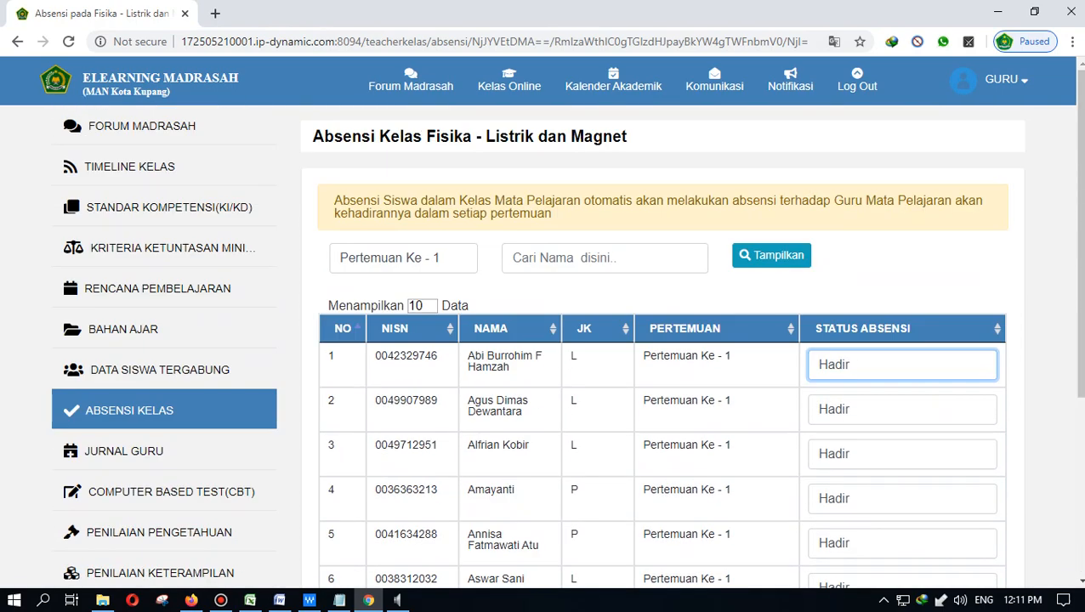
{"action": "scroll", "coordinate": [544, 340], "scroll_direction": "down", "scroll_amount": 3}
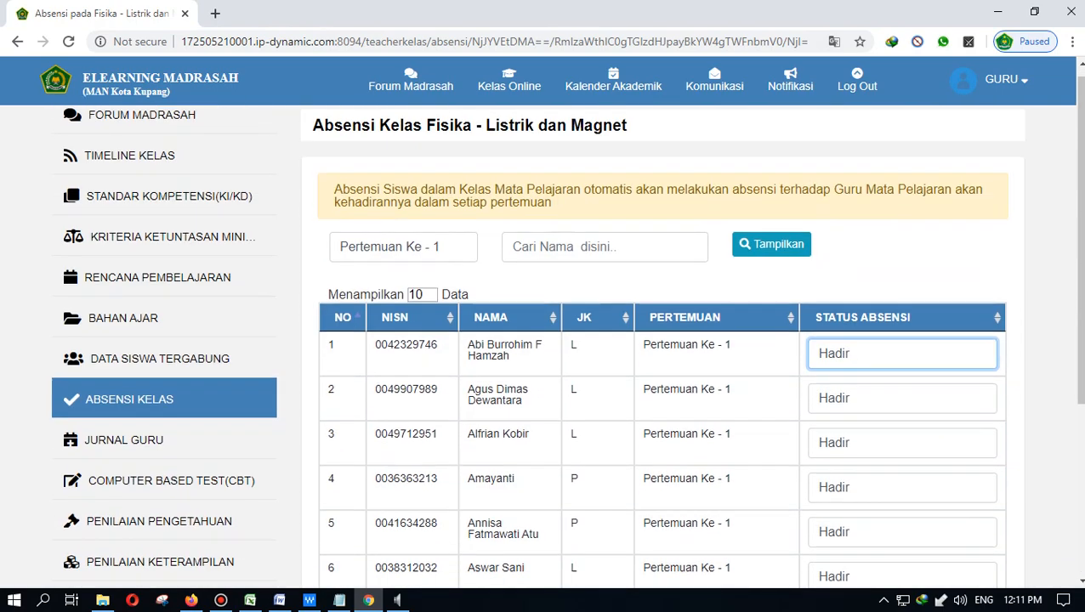
{"action": "scroll", "coordinate": [544, 340], "scroll_direction": "up", "scroll_amount": 3}
- View meeting 2 attendance through the last page of students, then open Jurnal Guru
{"action": "left_click", "coordinate": [403, 258]}
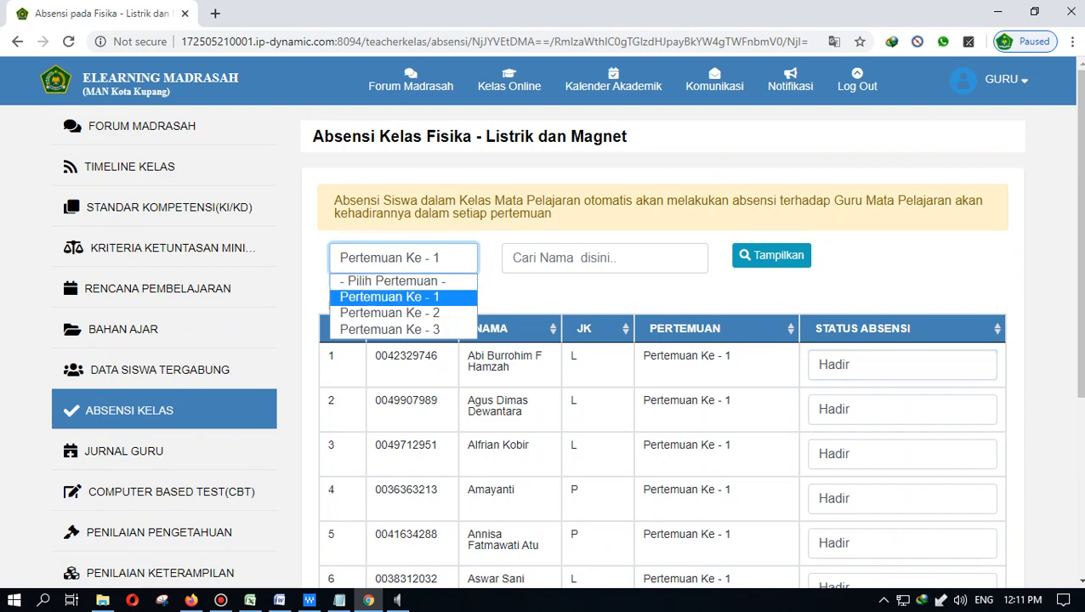
{"action": "left_click", "coordinate": [404, 259]}
{"action": "left_click", "coordinate": [403, 258]}
{"action": "left_click", "coordinate": [392, 313]}
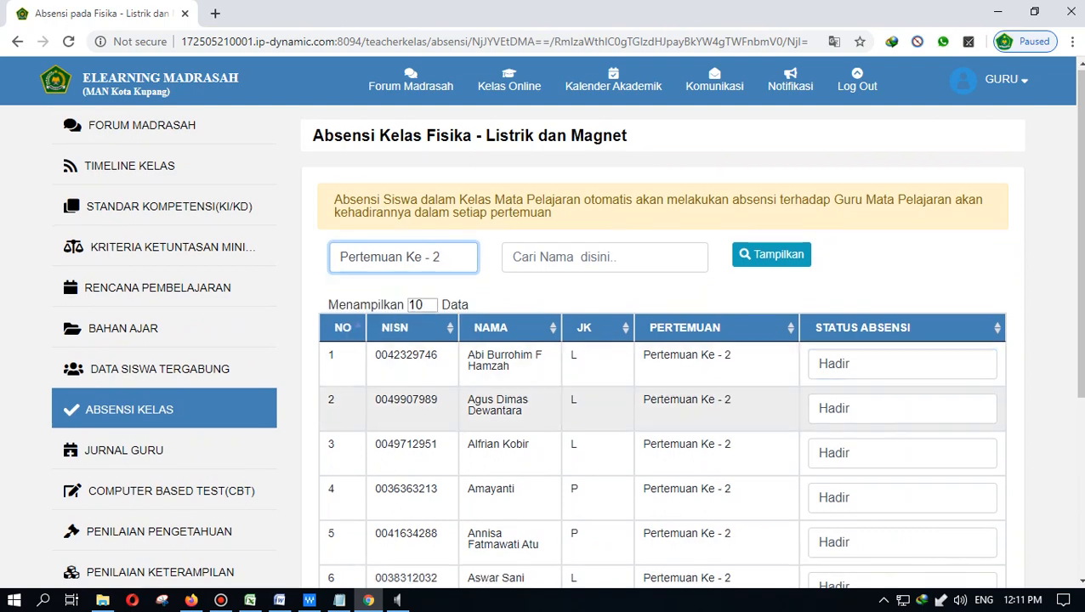
{"action": "scroll", "coordinate": [680, 399], "scroll_direction": "down", "scroll_amount": 3}
{"action": "left_click", "coordinate": [943, 541]}
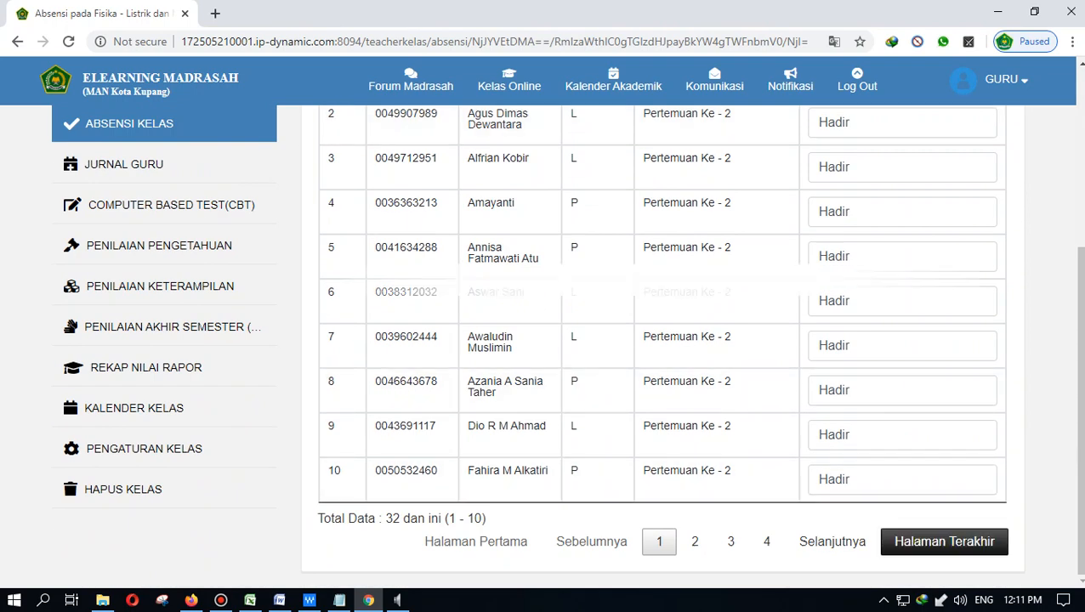
{"action": "scroll", "coordinate": [943, 536], "scroll_direction": "up", "scroll_amount": 3}
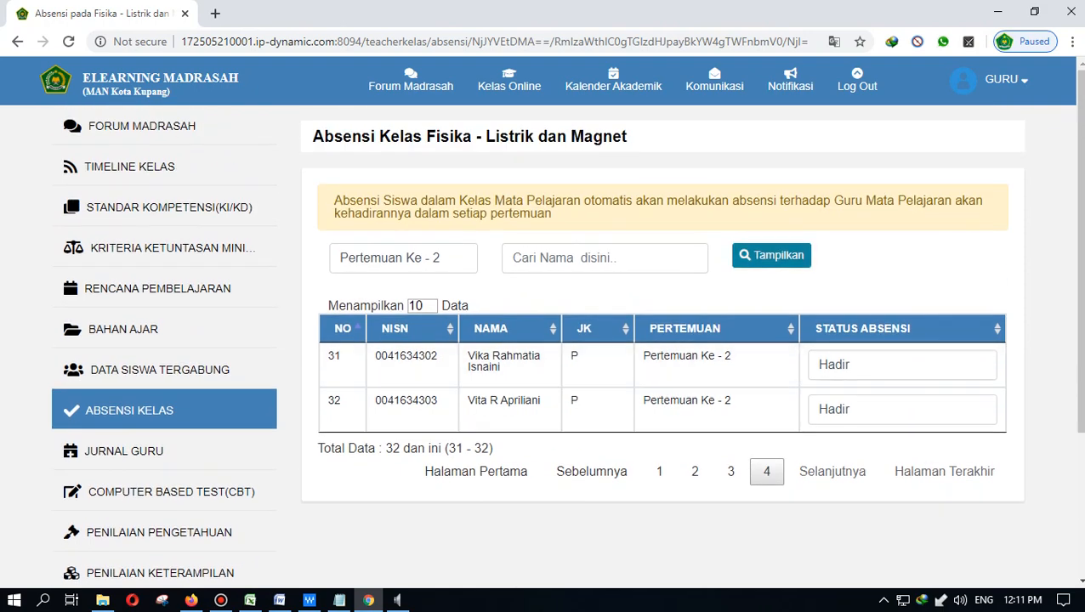
{"action": "left_click", "coordinate": [123, 451]}
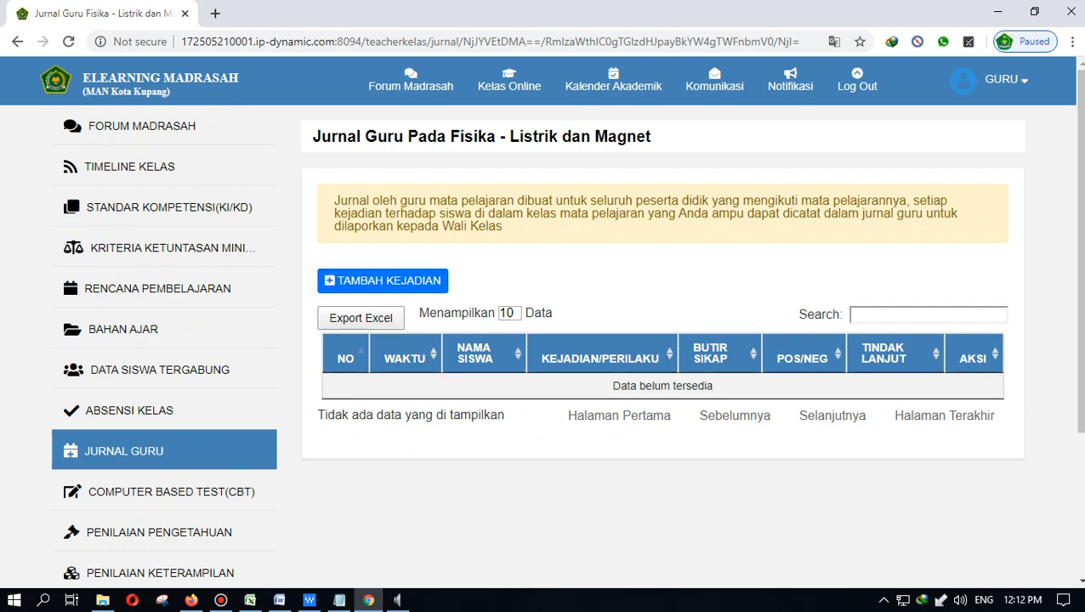
{"action": "left_click", "coordinate": [383, 281]}
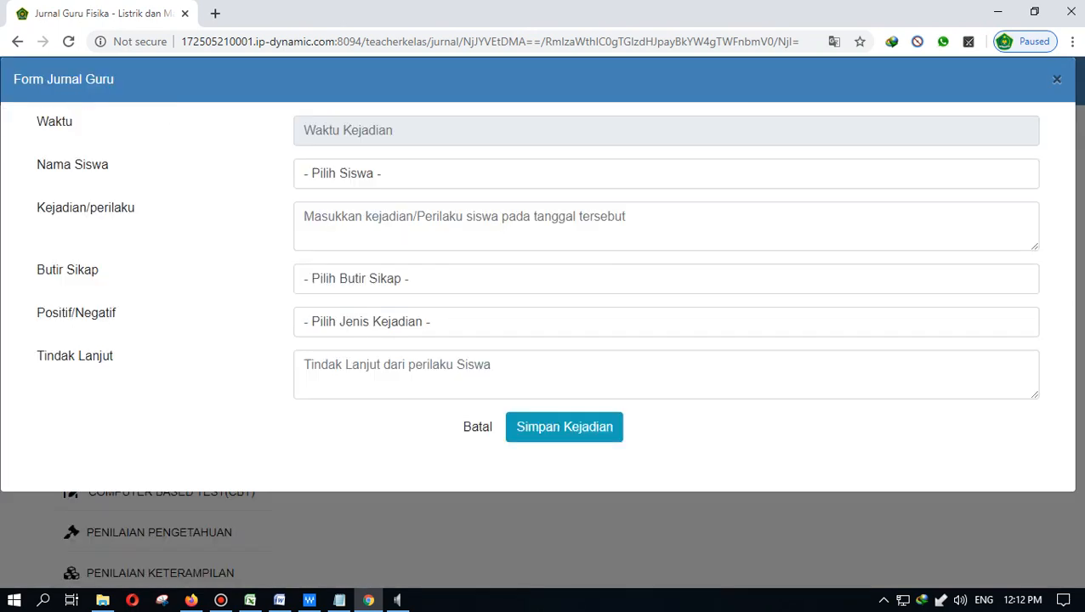
{"action": "left_click", "coordinate": [476, 131]}
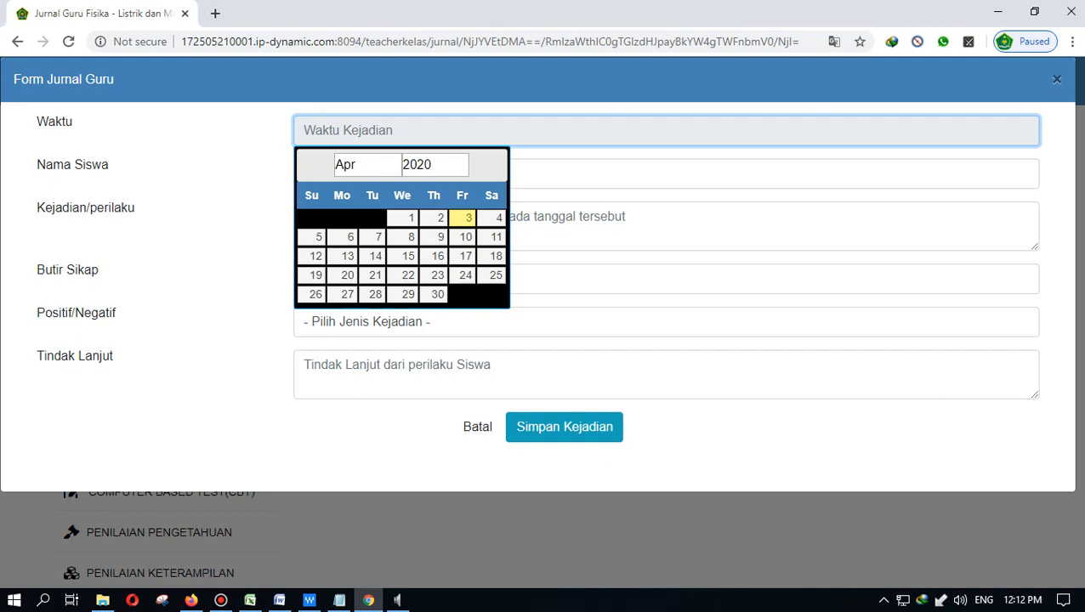
{"action": "left_click", "coordinate": [463, 218]}
{"action": "left_click", "coordinate": [476, 175]}
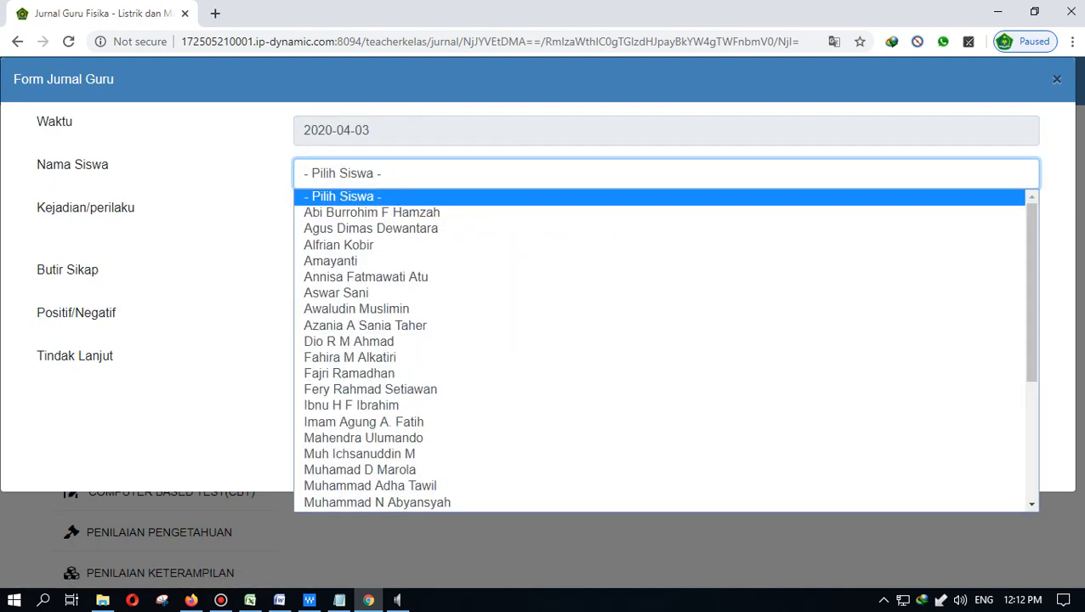
{"action": "key", "text": "Return"}
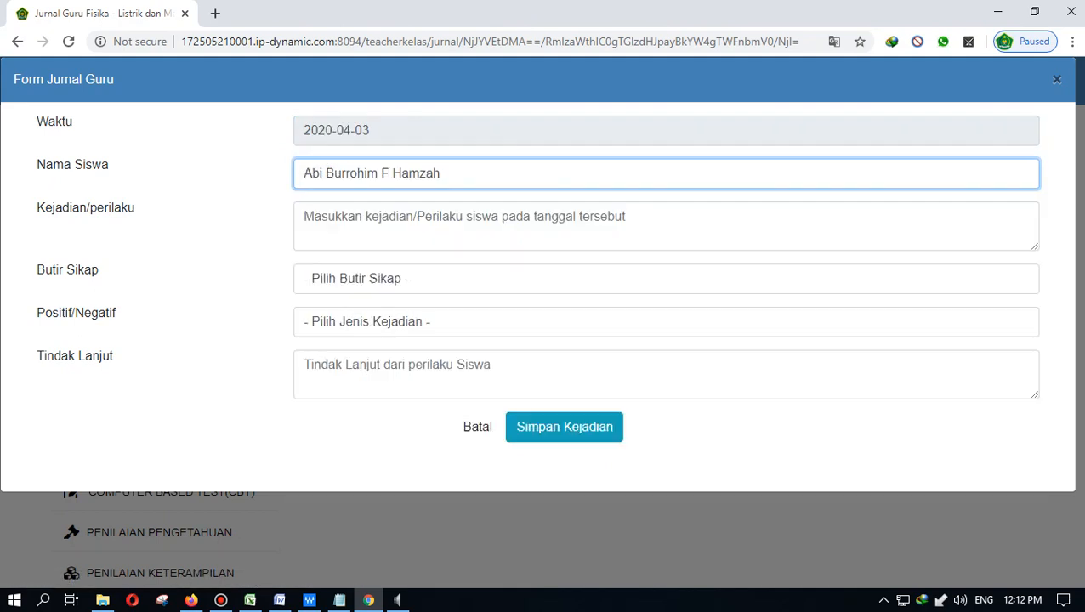
{"action": "left_click", "coordinate": [476, 225]}
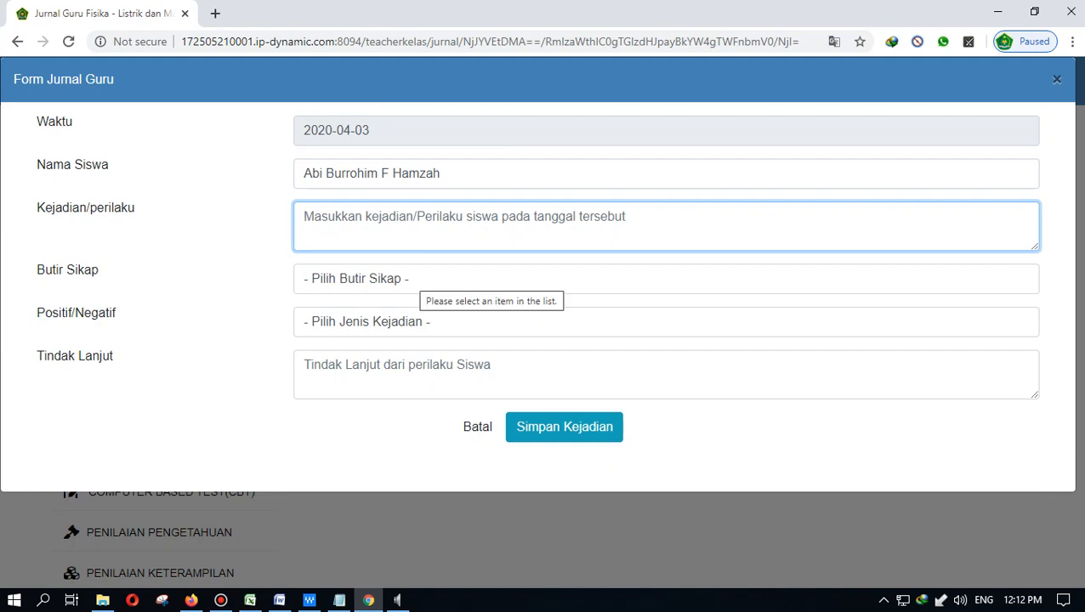
{"action": "left_click", "coordinate": [416, 280]}
{"action": "key", "text": "Down"}
{"action": "key", "text": "Down"}
{"action": "key", "text": "Down"}
{"action": "key", "text": "Down"}
{"action": "key", "text": "Down"}
{"action": "key", "text": "Return"}
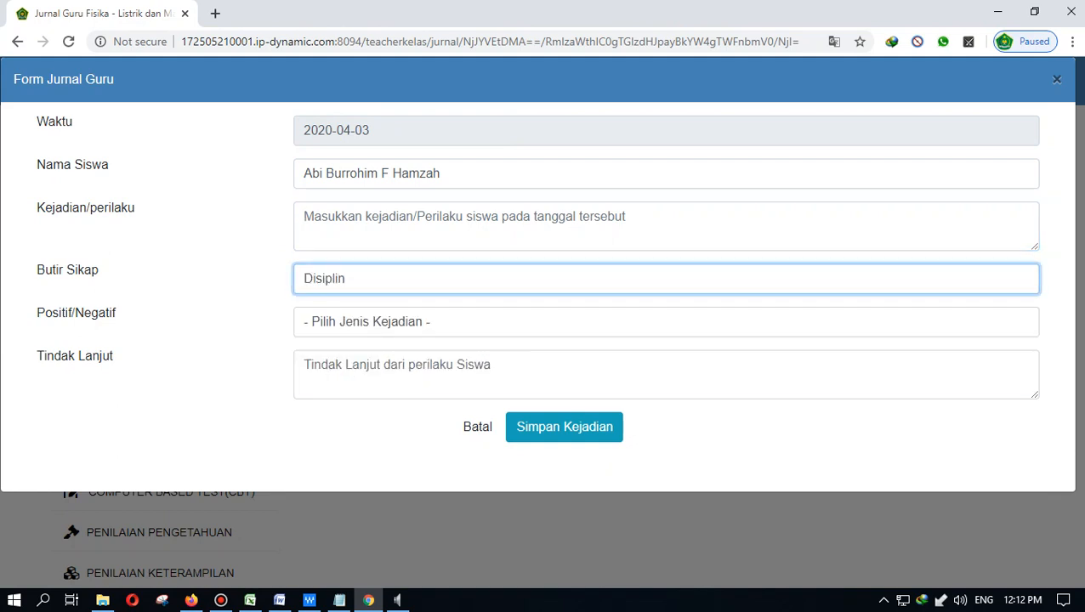
{"action": "key", "text": "Tab"}
{"action": "key", "text": "alt+Down"}
{"action": "key", "text": "Down"}
{"action": "key", "text": "Down"}
{"action": "key", "text": "Return"}
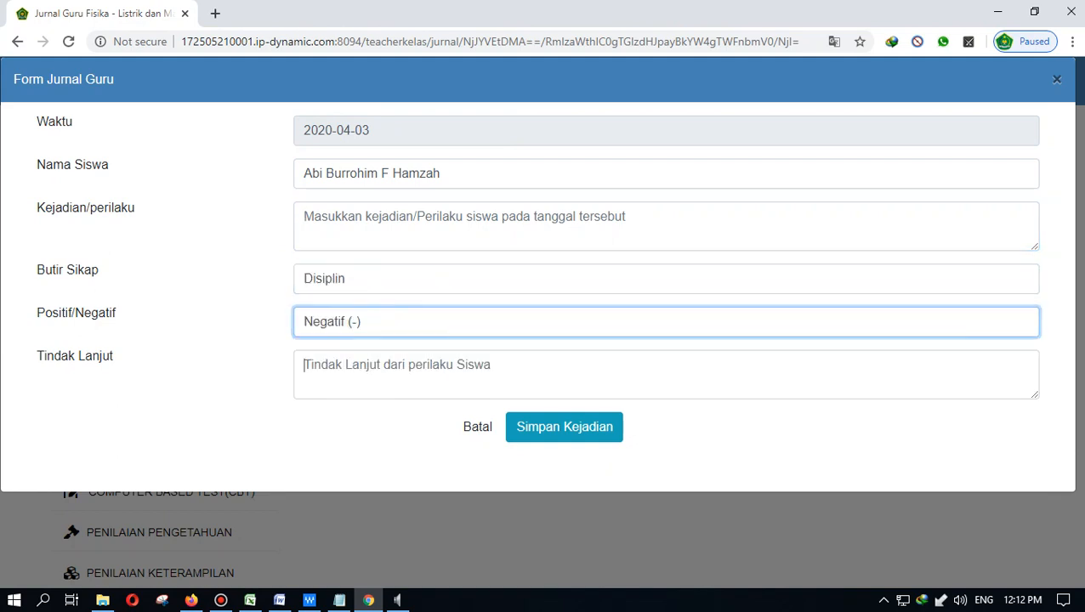
{"action": "key", "text": "Tab"}
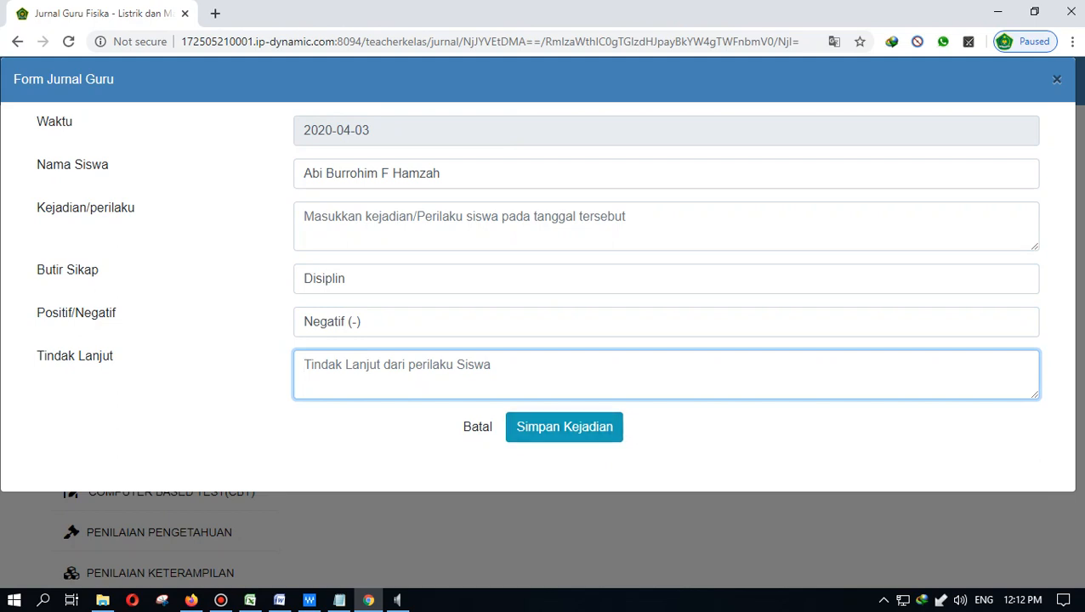
{"action": "key", "text": "Escape"}
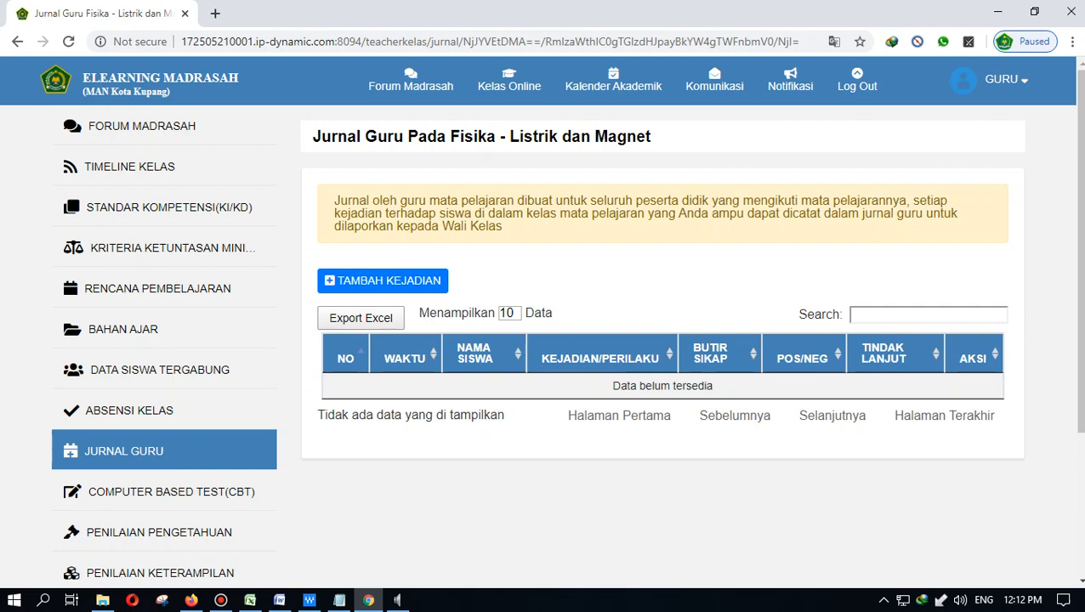
{"action": "scroll", "coordinate": [544, 340], "scroll_direction": "down", "scroll_amount": 2}
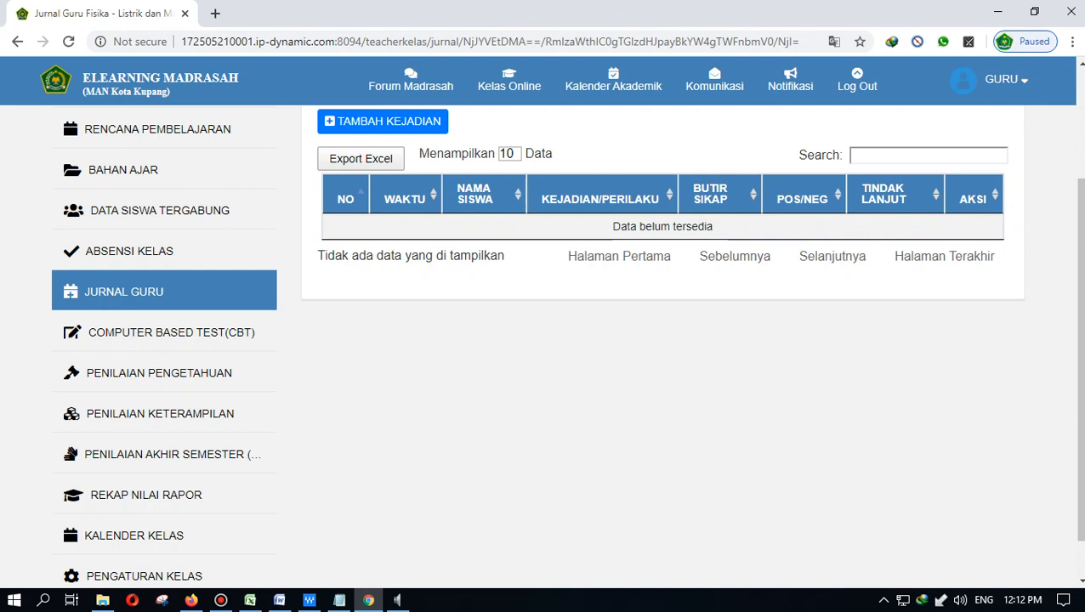
- Open the Penilaian Pengetahuan page from the class sidebar
{"action": "left_click", "coordinate": [159, 372]}
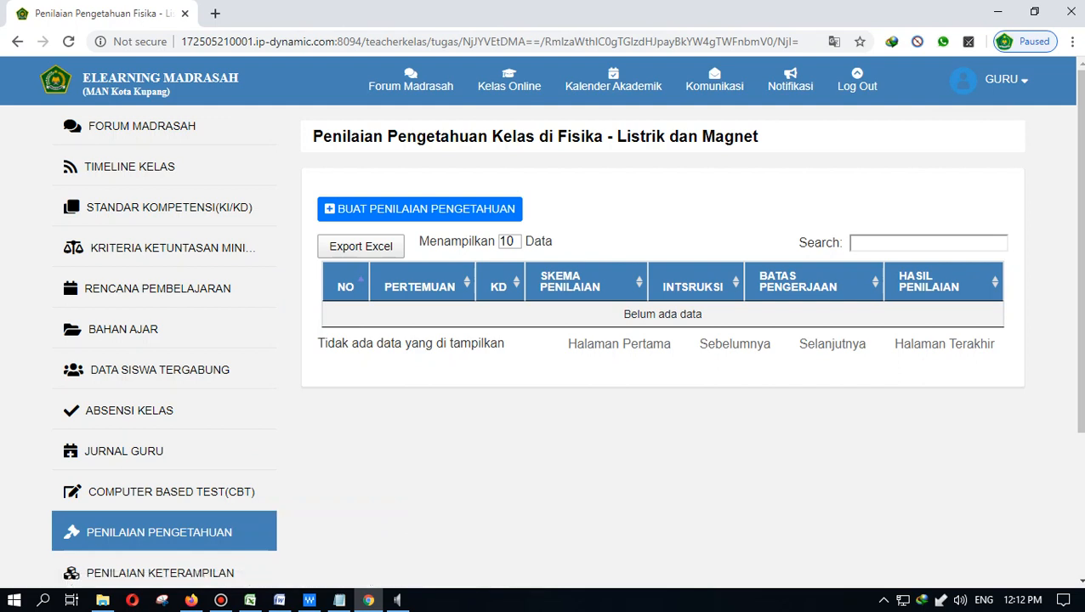
- Start a new assessment with BUAT PENILAIAN PENGETAHUAN at the top of the list
{"action": "scroll", "coordinate": [566, 351], "scroll_direction": "down", "scroll_amount": 1}
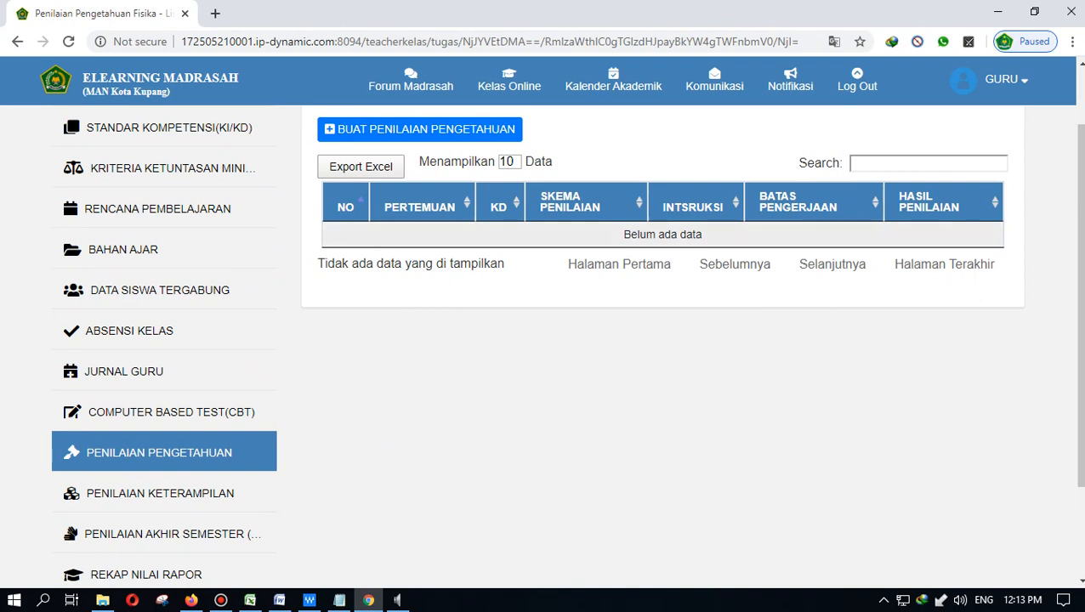
{"action": "scroll", "coordinate": [566, 340], "scroll_direction": "up", "scroll_amount": 1}
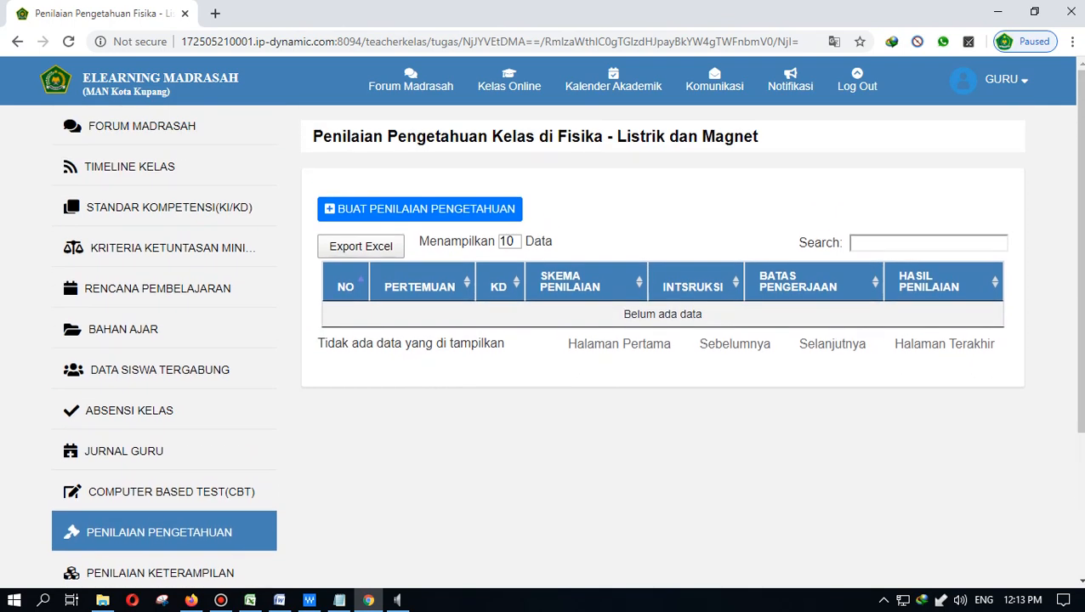
{"action": "left_click", "coordinate": [420, 209]}
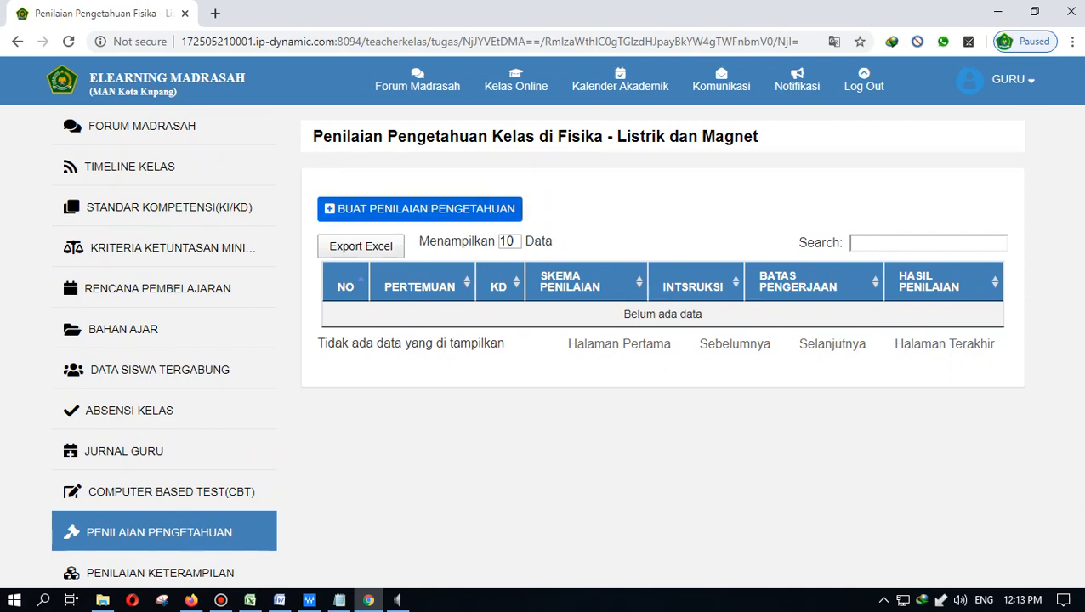
- Set meeting 1 and the Penugasan scheme with student uploads enabled
{"action": "left_click", "coordinate": [544, 143]}
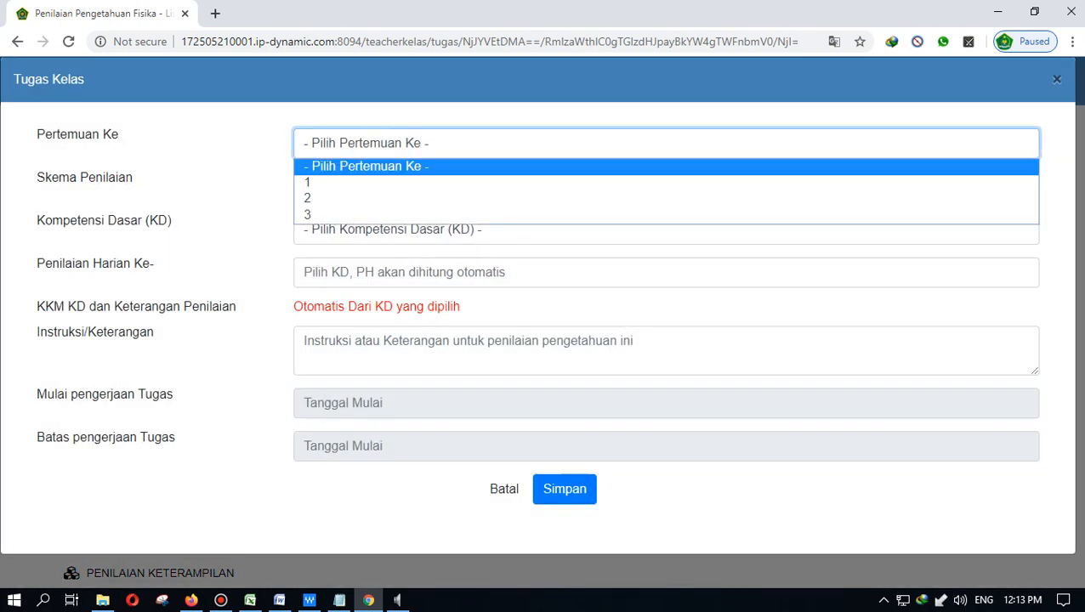
{"action": "left_click", "coordinate": [544, 182]}
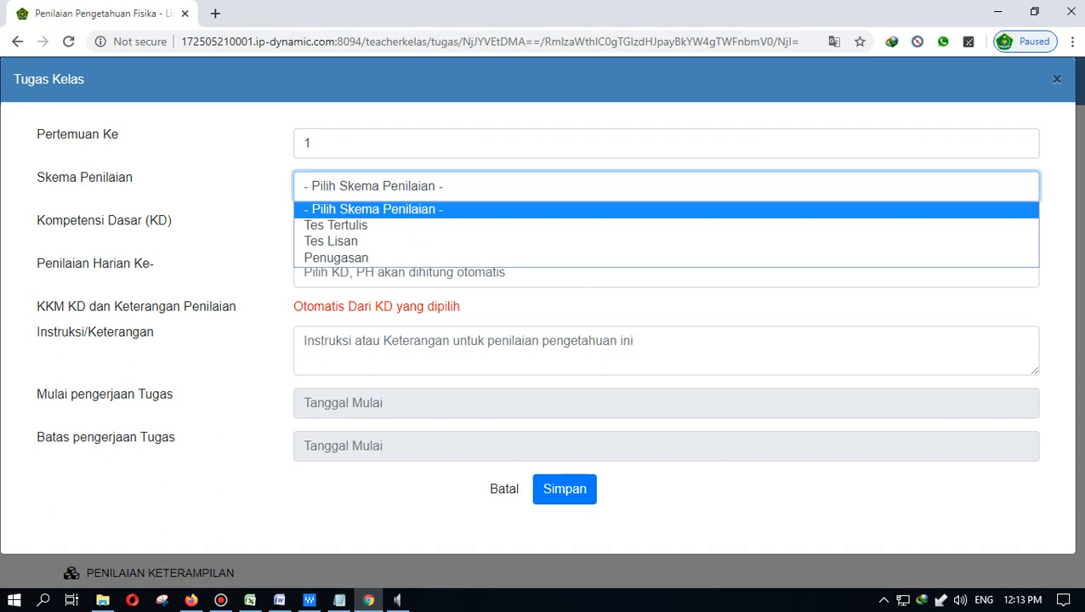
{"action": "key", "text": "Return"}
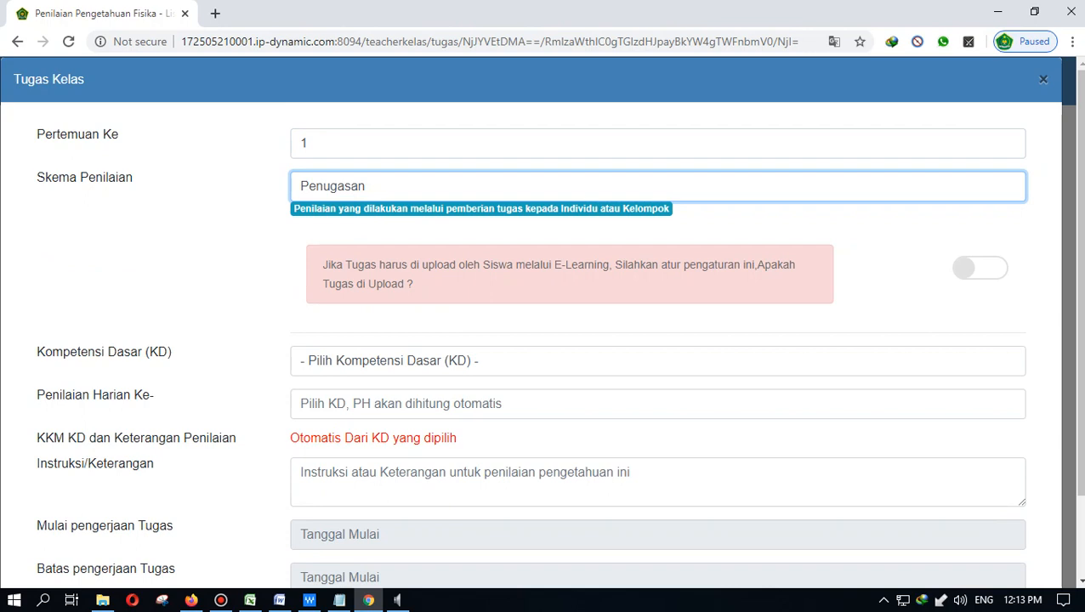
{"action": "left_click", "coordinate": [979, 268]}
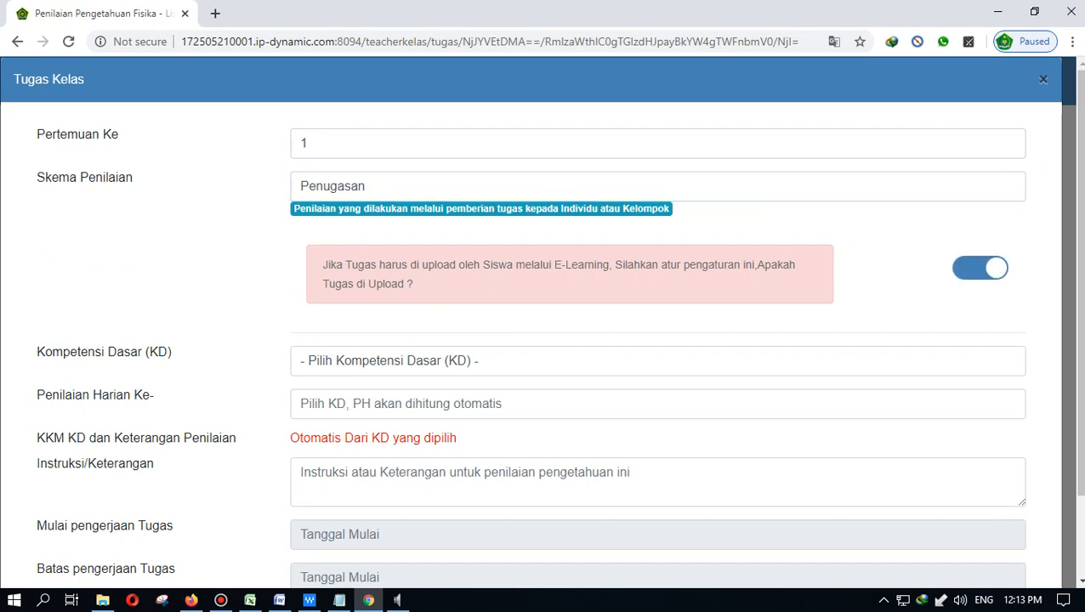
- Choose competency KD 3.1, which fills in KKM 67 and PH 1
{"action": "scroll", "coordinate": [657, 323], "scroll_direction": "down", "scroll_amount": 1}
{"action": "left_click", "coordinate": [657, 281]}
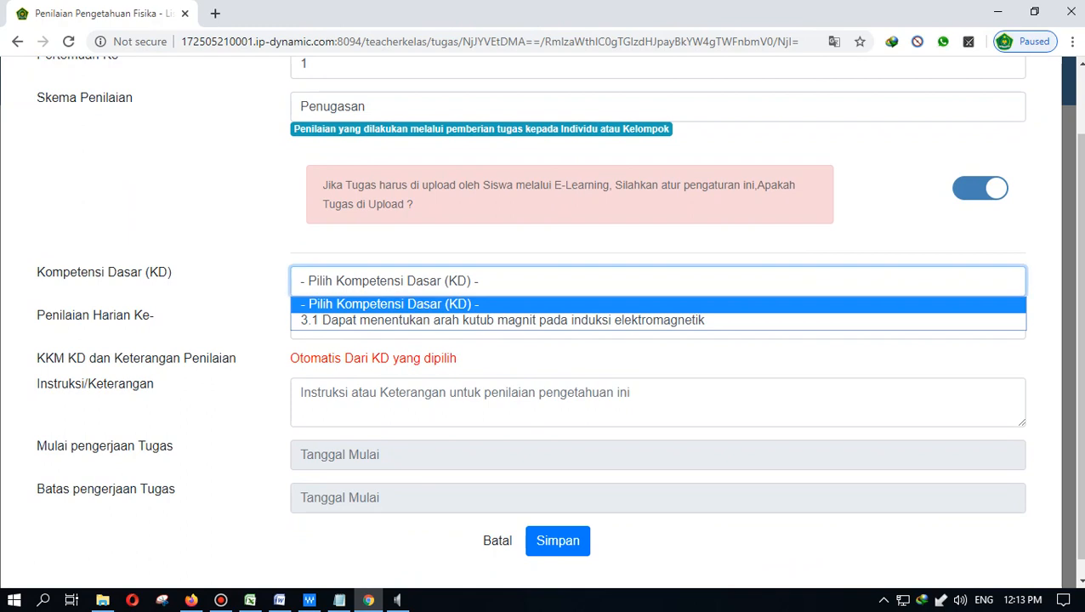
{"action": "left_click", "coordinate": [544, 321]}
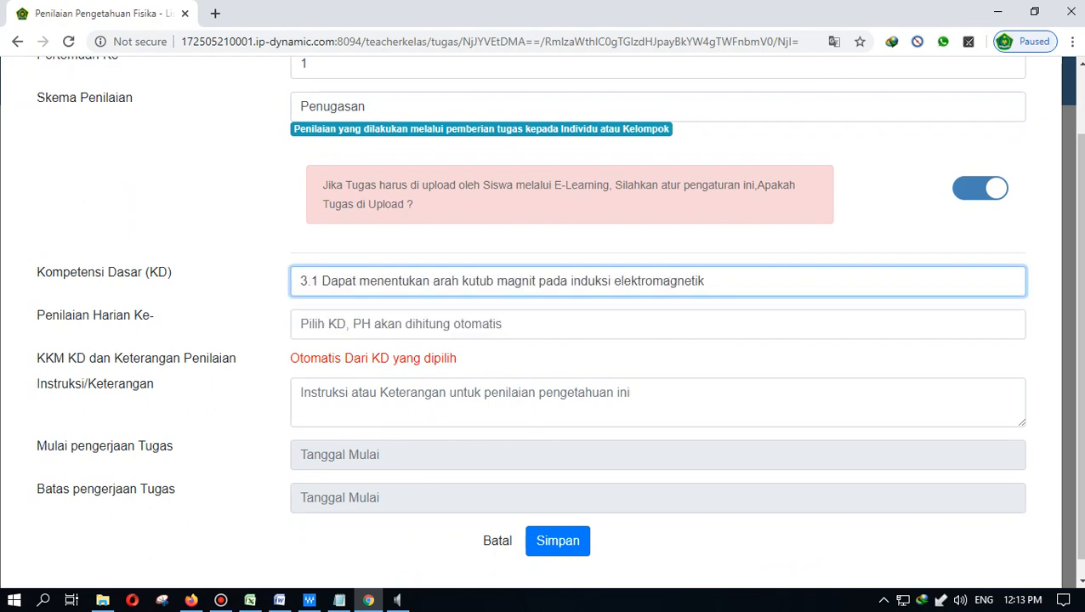
{"action": "scroll", "coordinate": [658, 357], "scroll_direction": "down", "scroll_amount": 1}
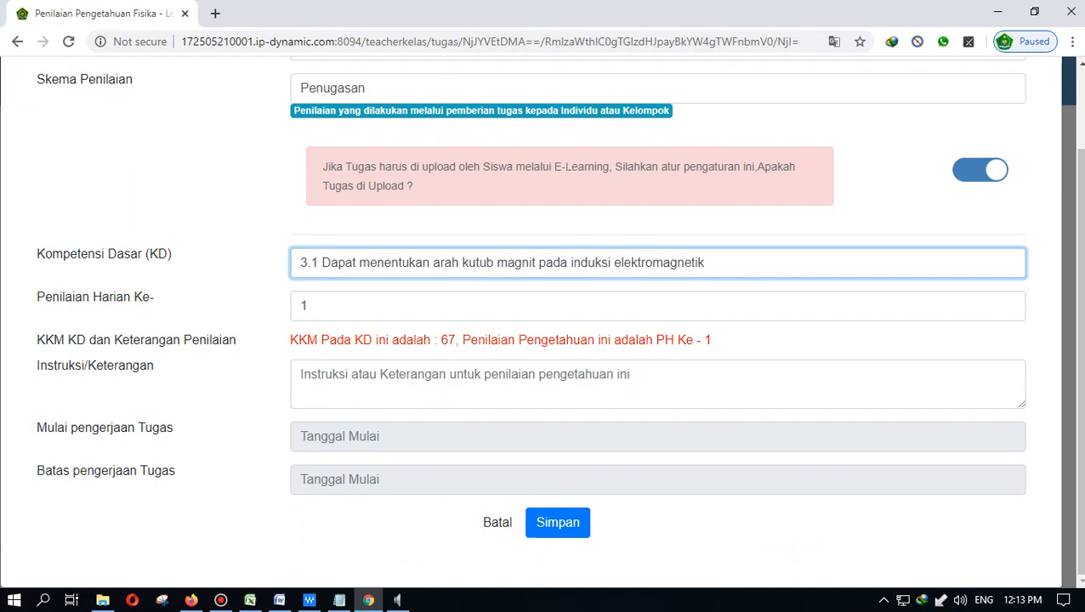
{"action": "double_click", "coordinate": [448, 340]}
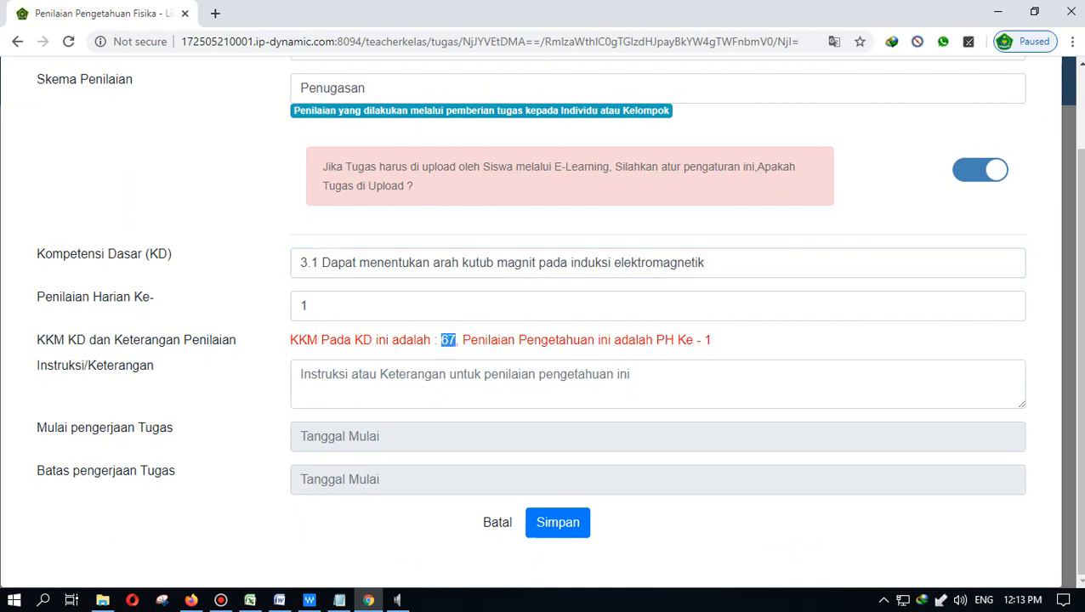
{"action": "left_click", "coordinate": [448, 382]}
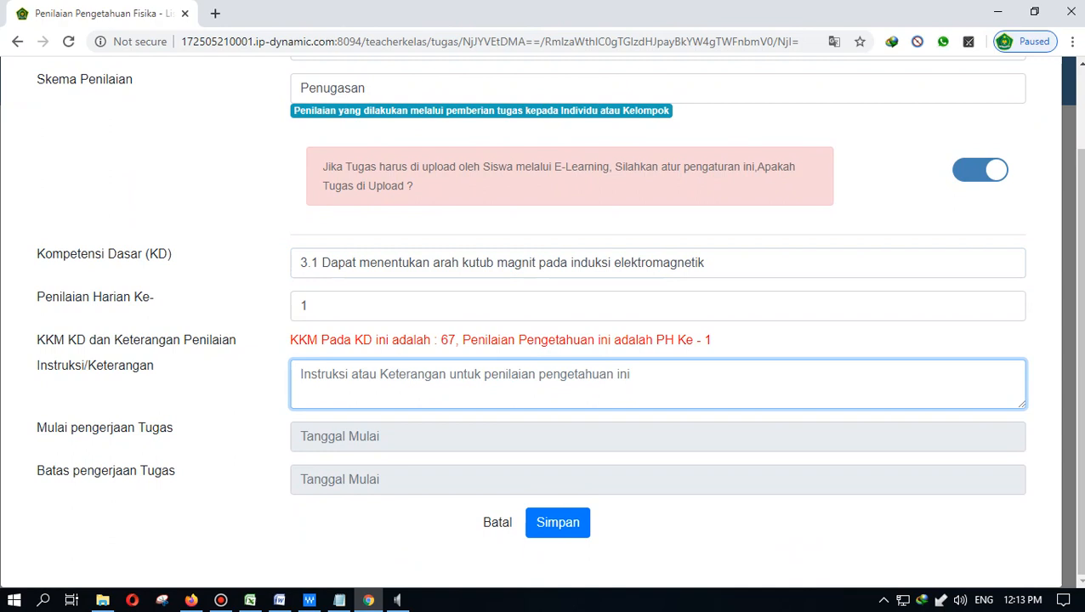
- Write instructions to sketch electromagnetic induction with simple equipment and draw its EMF direction
{"action": "type", "text": "Bua"}
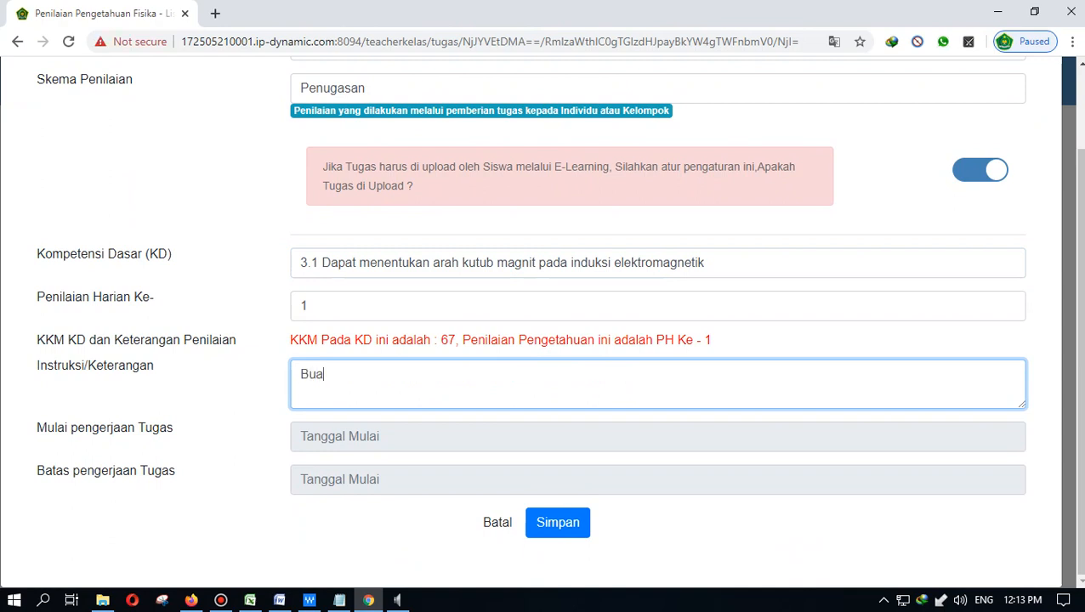
{"action": "type", "text": "tlah skema gamb"}
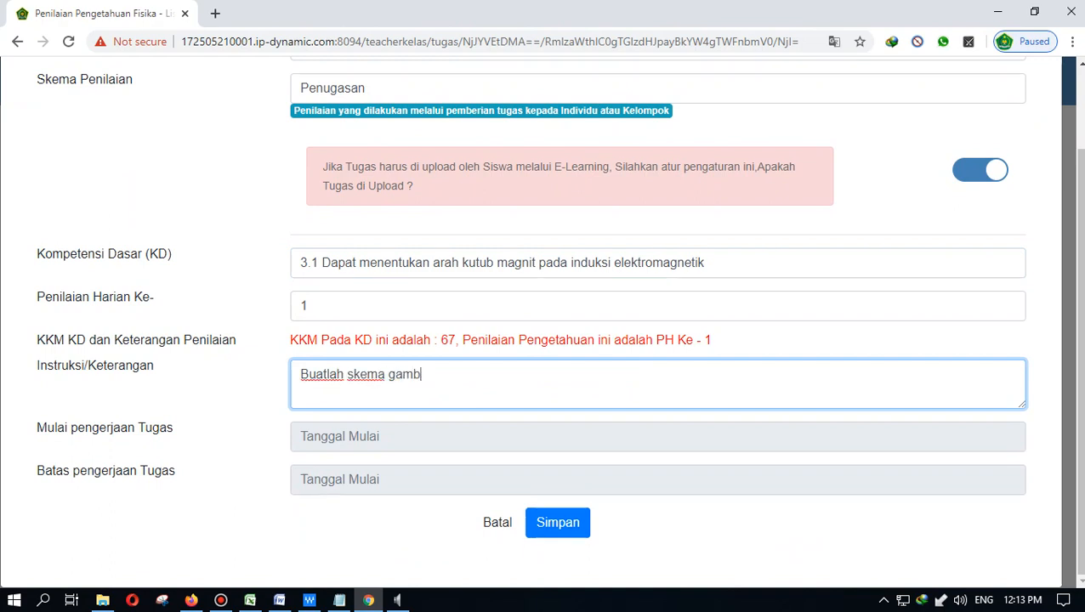
{"action": "type", "text": "ar induksi elektr"}
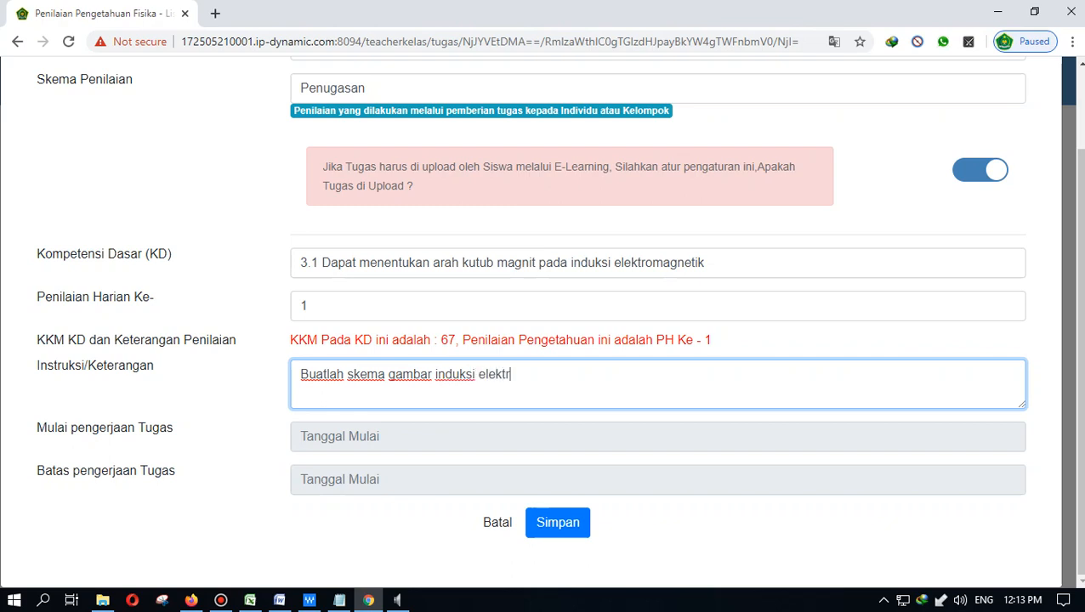
{"action": "type", "text": "omagnetik"}
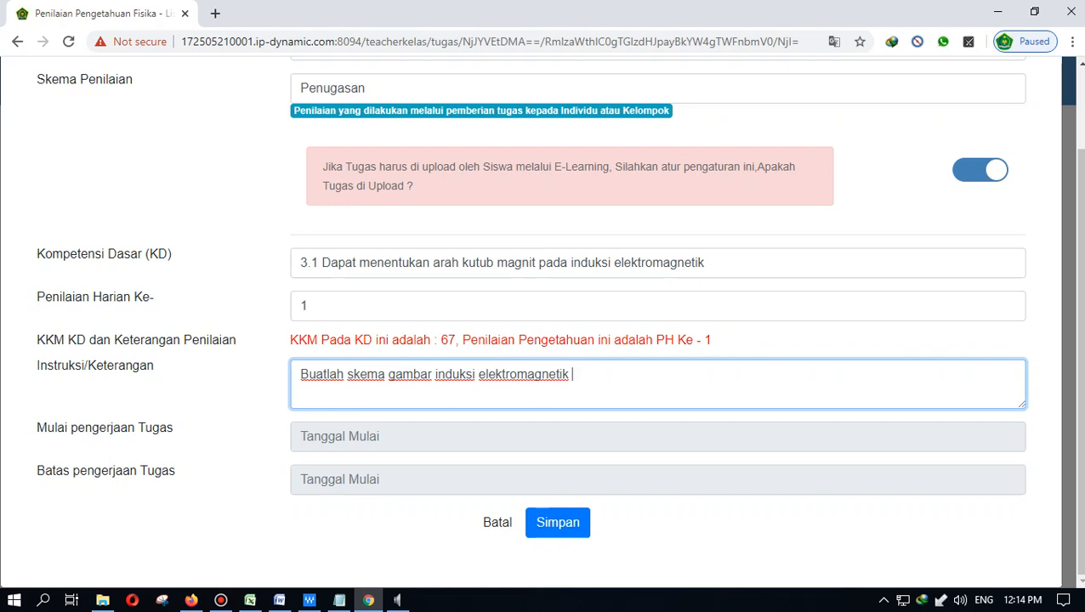
{"action": "type", "text": " menngunakan pe"}
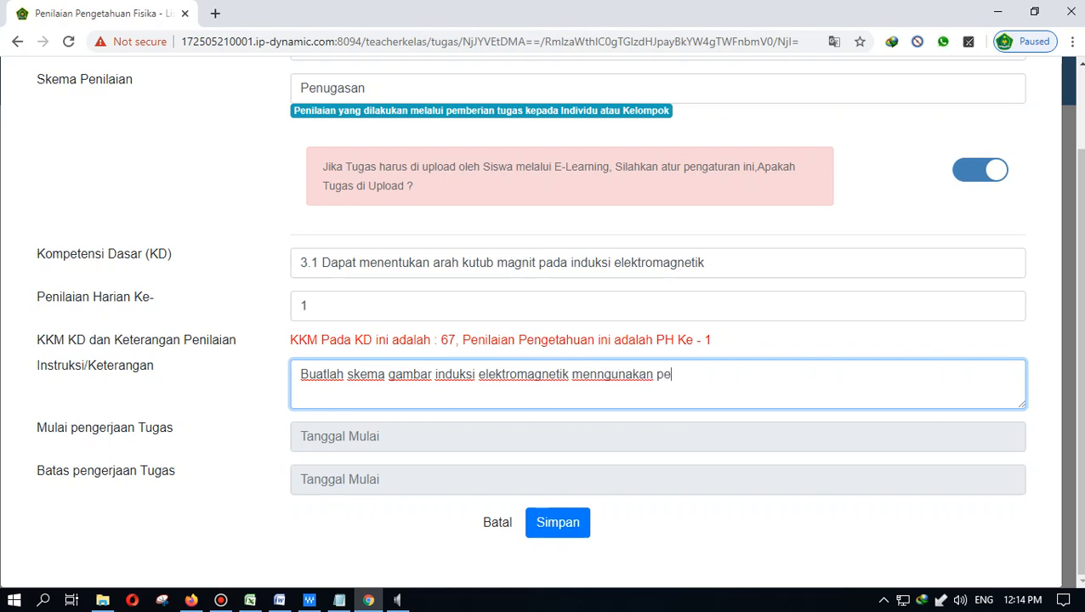
{"action": "type", "text": "ralataan sederha"}
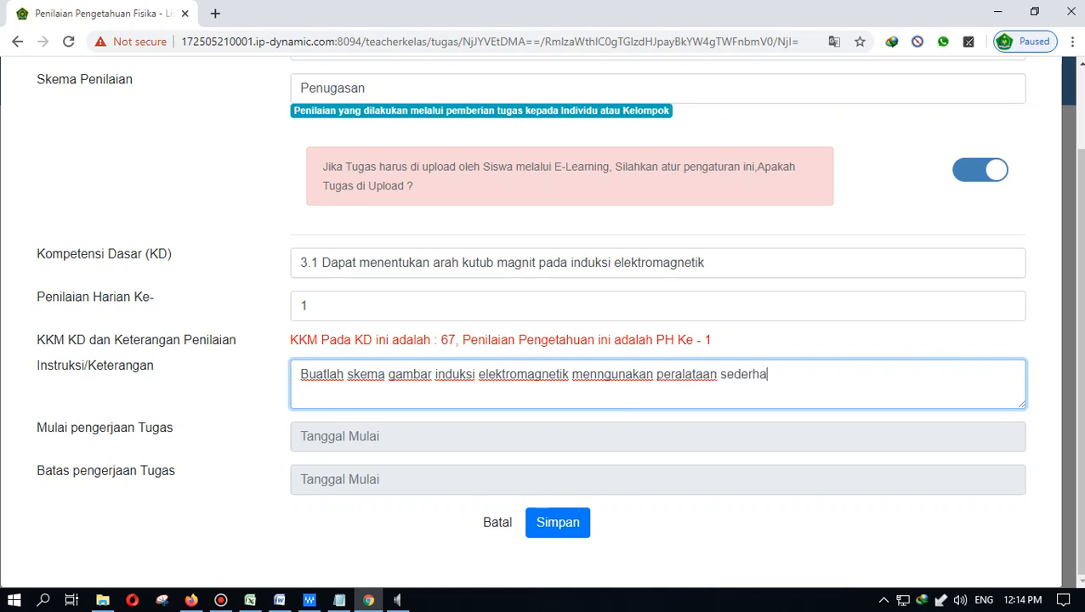
{"action": "type", "text": "na, dan bagaimana"}
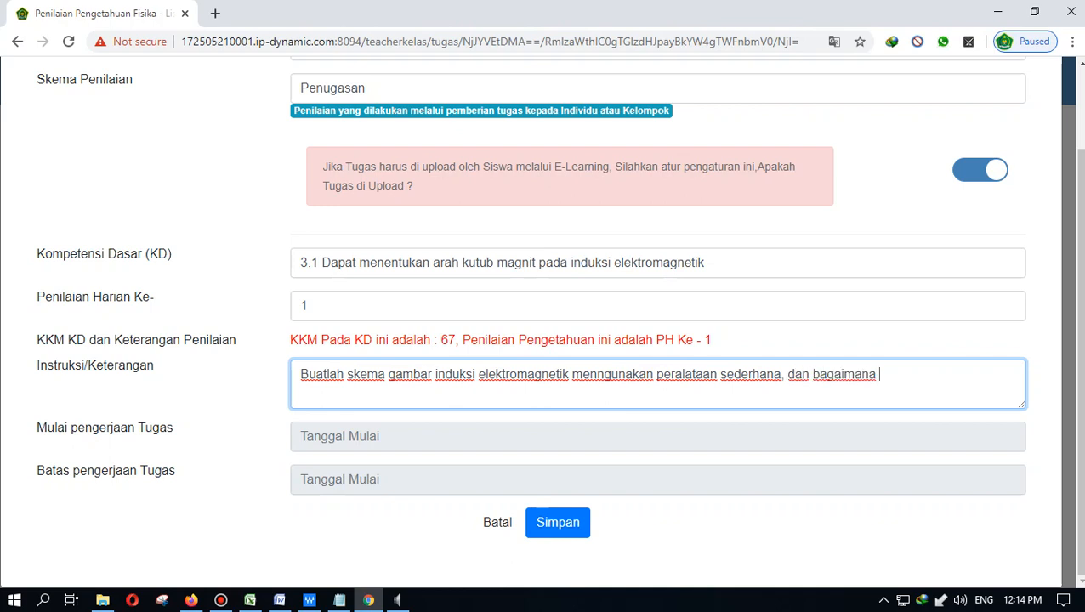
{"action": "key", "text": "BackSpace"}
{"action": "key", "text": "BackSpace"}
{"action": "key", "text": "BackSpace"}
{"action": "key", "text": "BackSpace"}
{"action": "key", "text": "BackSpace"}
{"action": "key", "text": "BackSpace"}
{"action": "key", "text": "BackSpace"}
{"action": "key", "text": "BackSpace"}
{"action": "key", "text": "BackSpace"}
{"action": "key", "text": "BackSpace"}
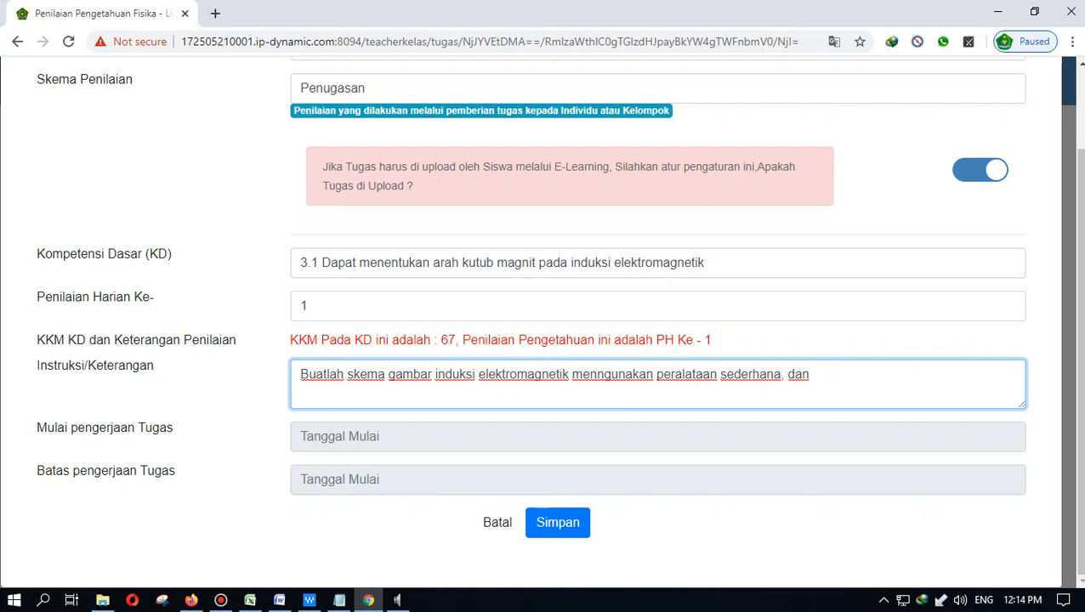
{"action": "type", "text": "gambarkan "}
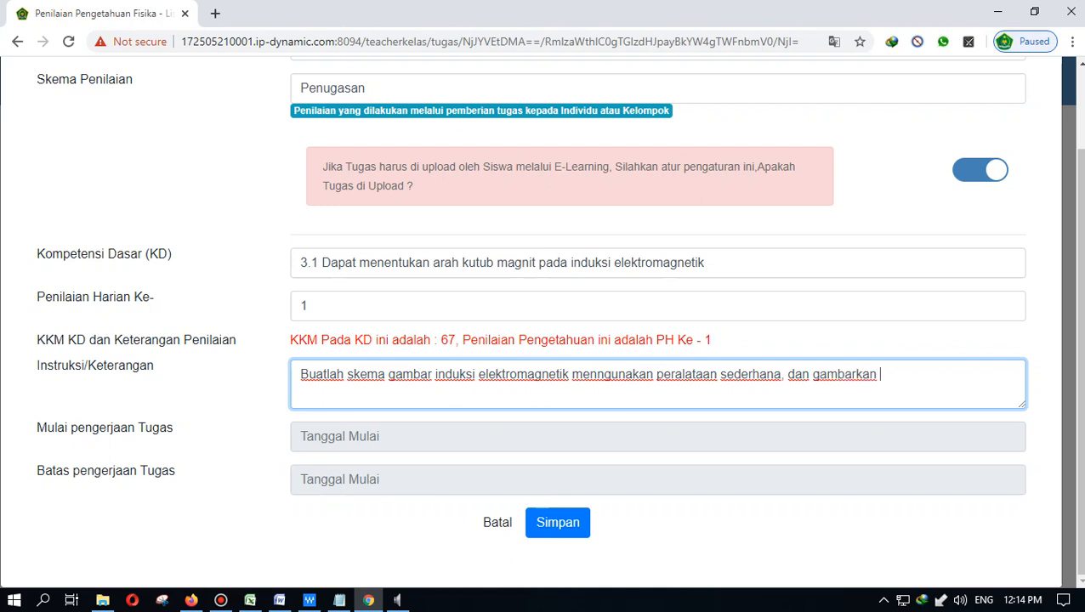
{"action": "type", "text": "arah gaya gerak l"}
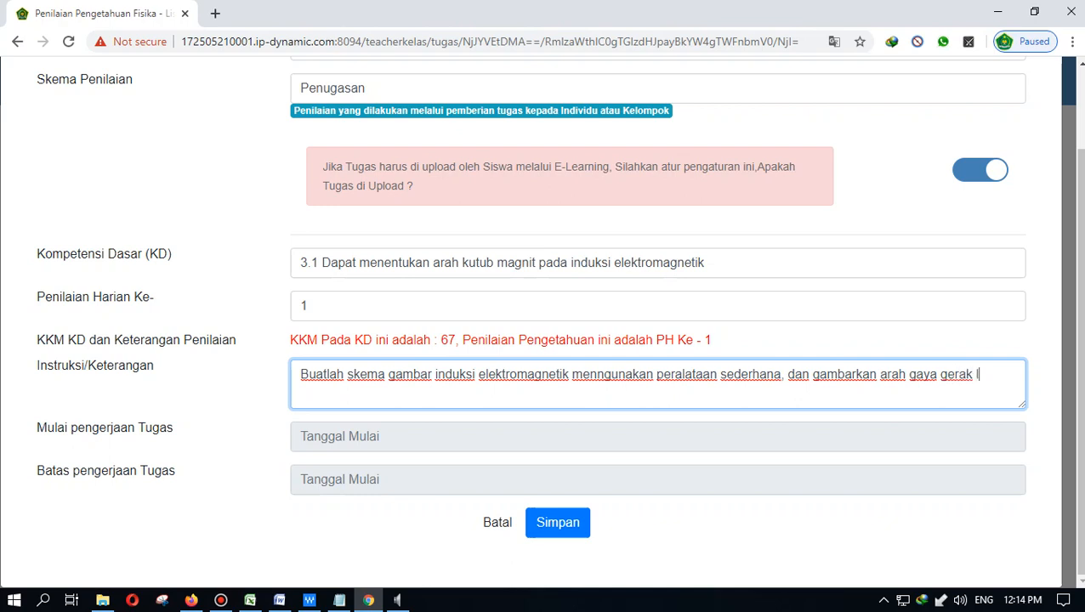
{"action": "type", "text": "istriknya ..."}
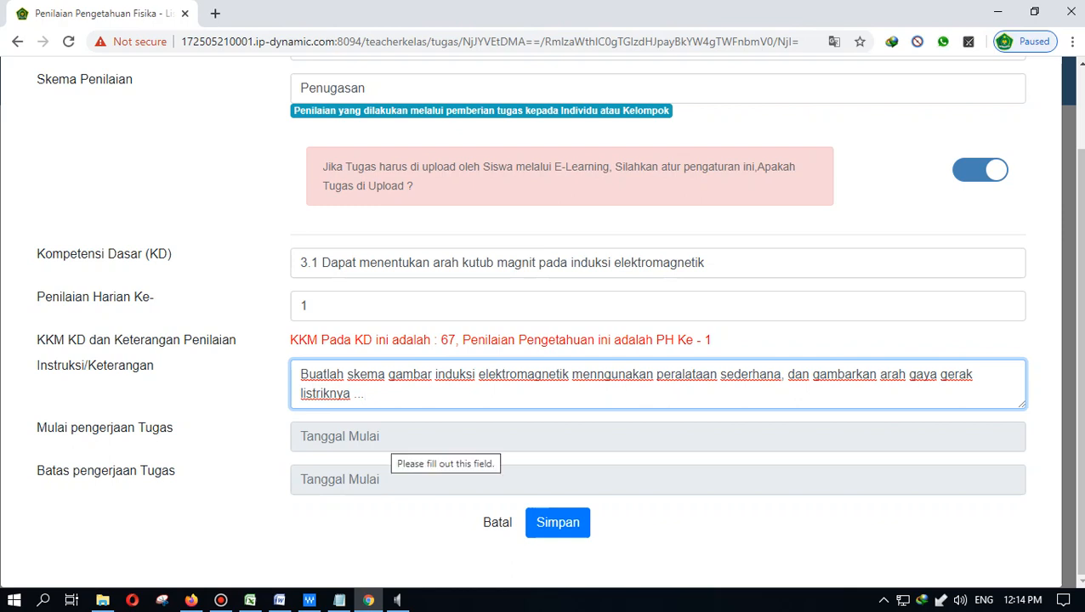
{"action": "left_click", "coordinate": [391, 438]}
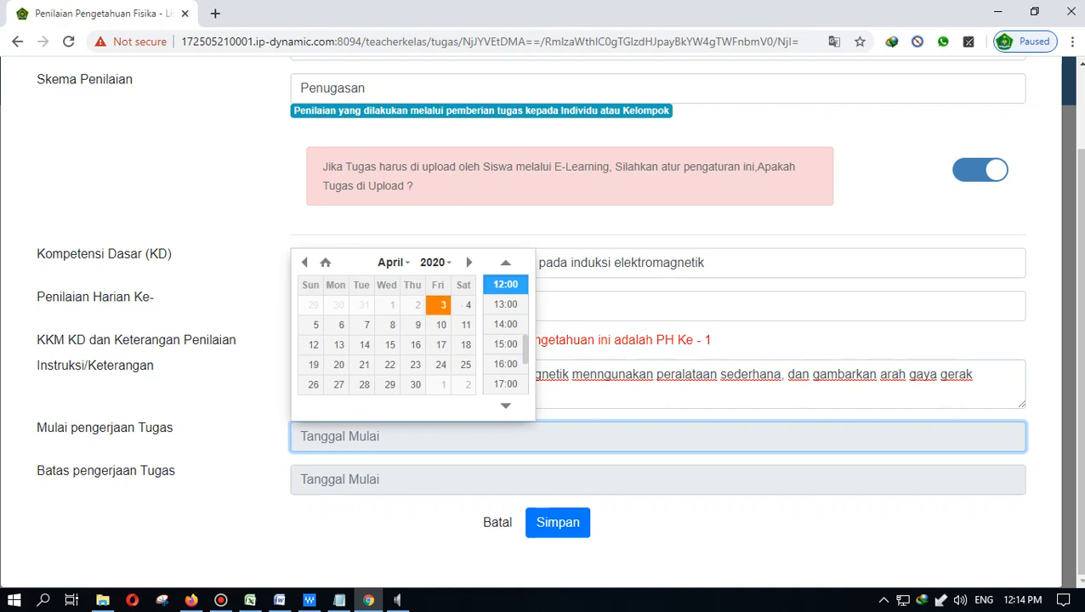
- Set the start date to 3 April 2020 and deadline to 5 April 2020, then save
{"action": "left_click", "coordinate": [443, 304]}
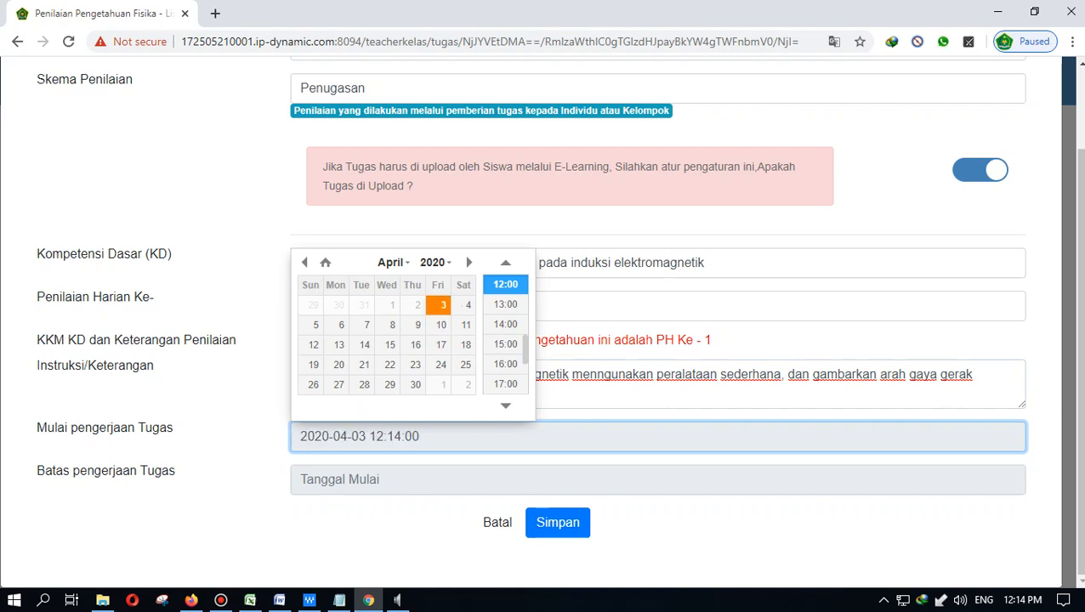
{"action": "left_click", "coordinate": [430, 527]}
{"action": "left_click", "coordinate": [430, 480]}
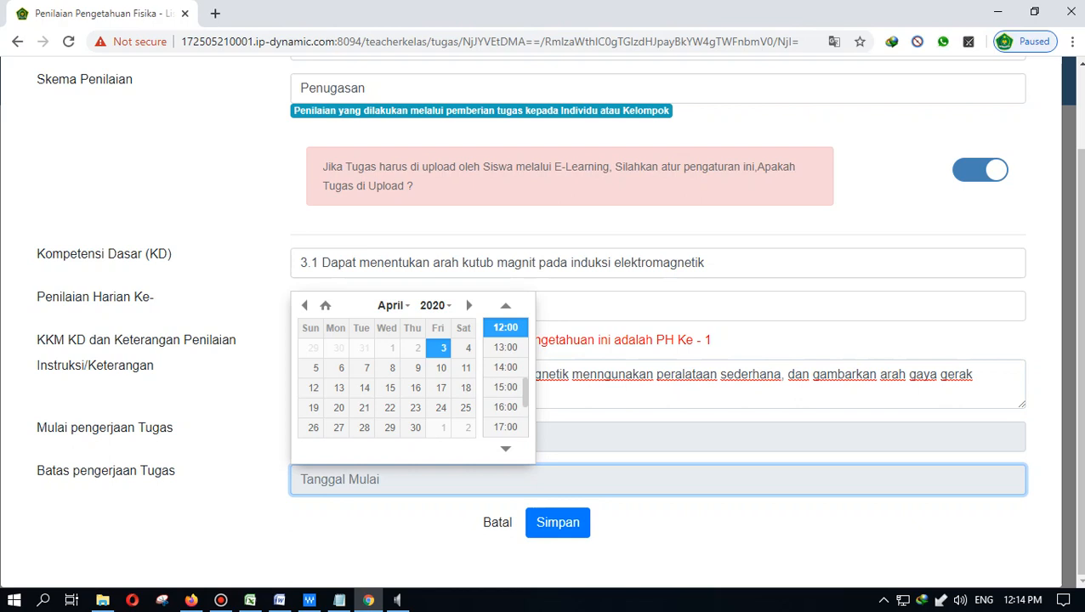
{"action": "left_click", "coordinate": [311, 367]}
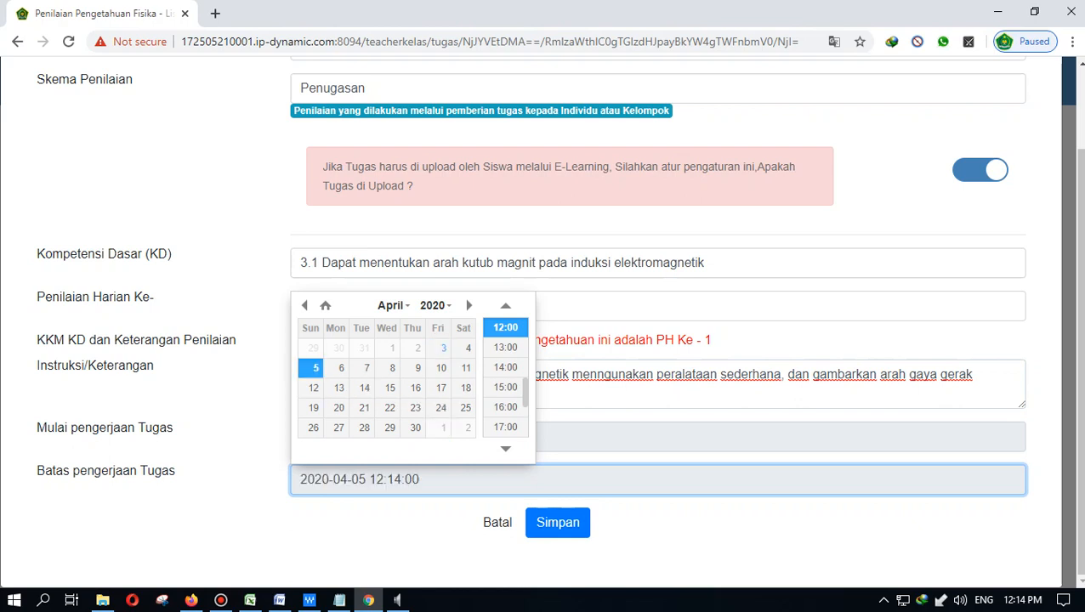
{"action": "left_click", "coordinate": [430, 527]}
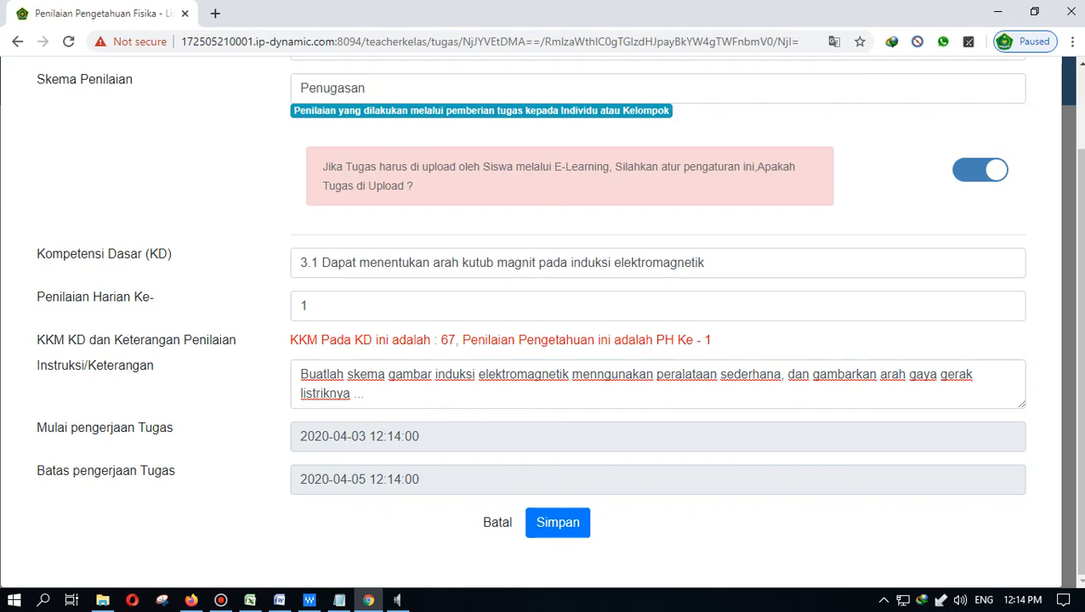
{"action": "left_click", "coordinate": [558, 522]}
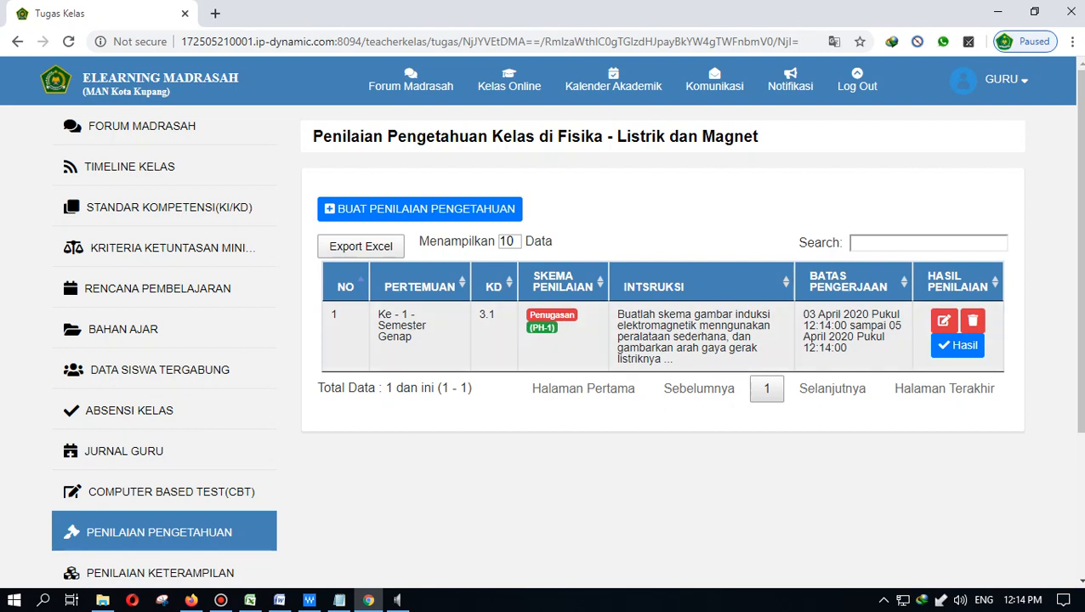
- Reopen PH-1, append '( gambar di kertas, kemudian foto dan di upload ke elearning / file JPG)', and save
{"action": "left_click", "coordinate": [943, 320]}
{"action": "scroll", "coordinate": [544, 340], "scroll_direction": "down", "scroll_amount": 2}
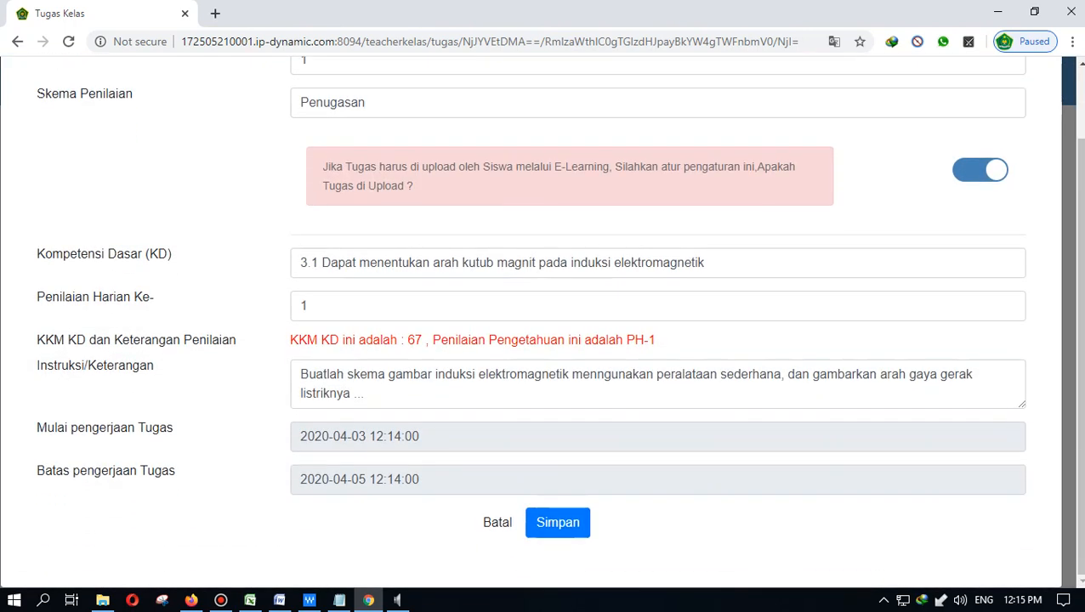
{"action": "left_click", "coordinate": [366, 393]}
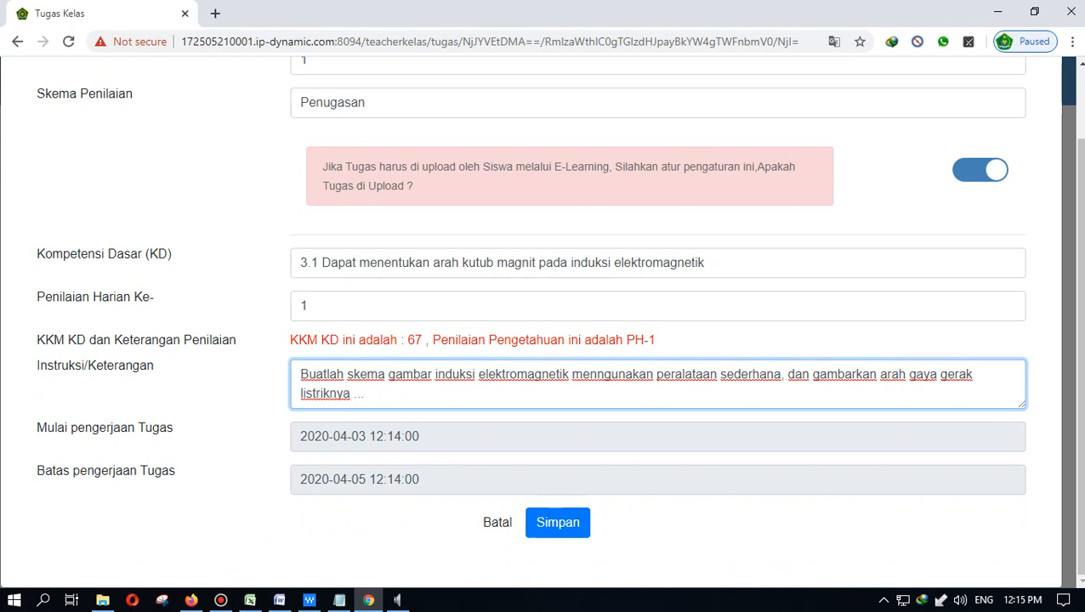
{"action": "type", "text": "( gambar di ker"}
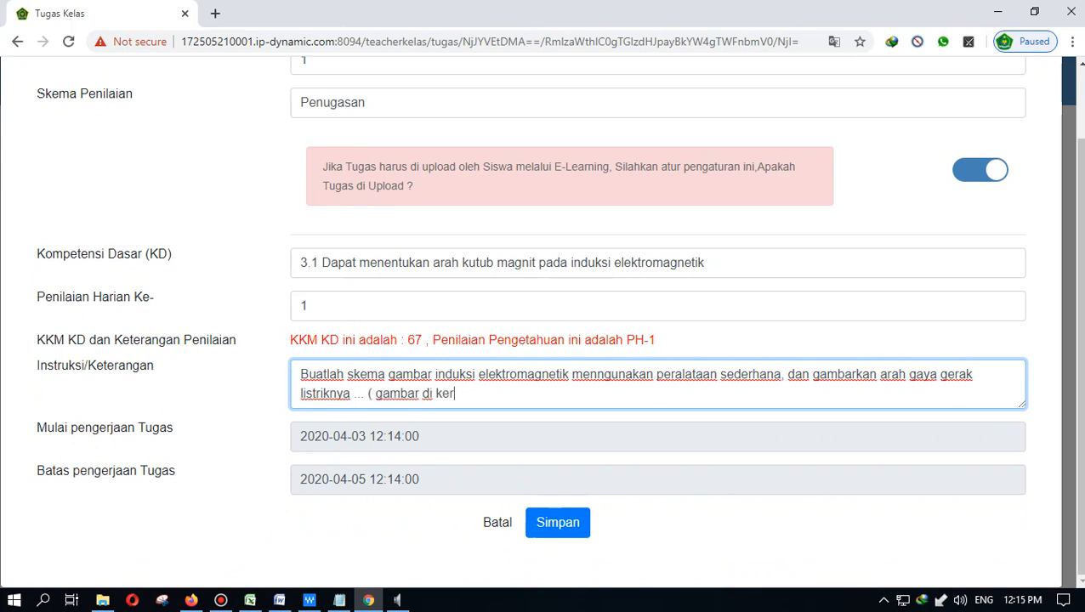
{"action": "type", "text": "tas, kemudian"}
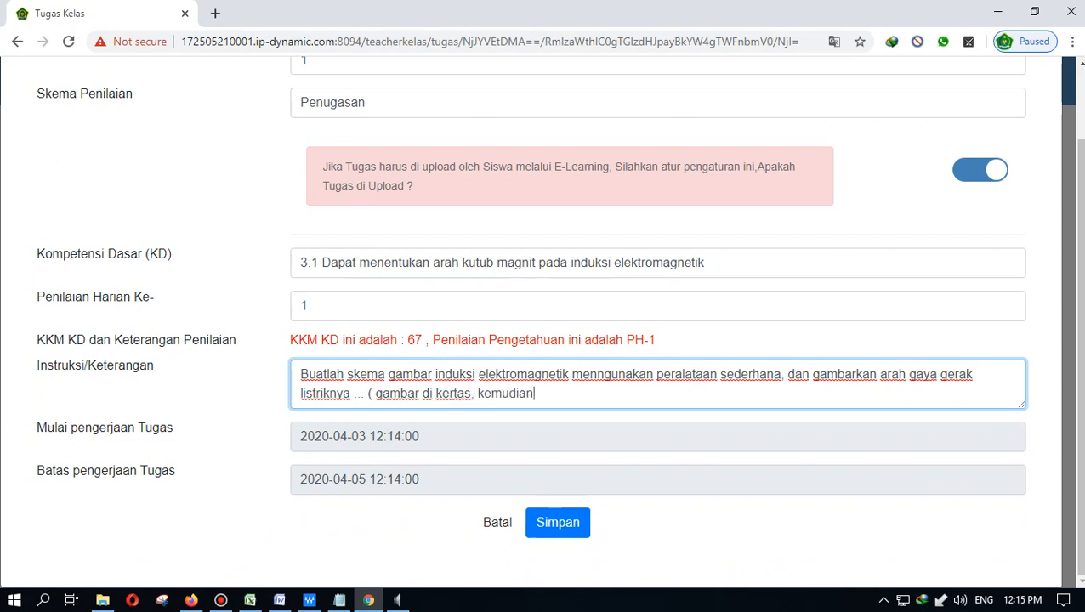
{"action": "type", "text": " foto dan d"}
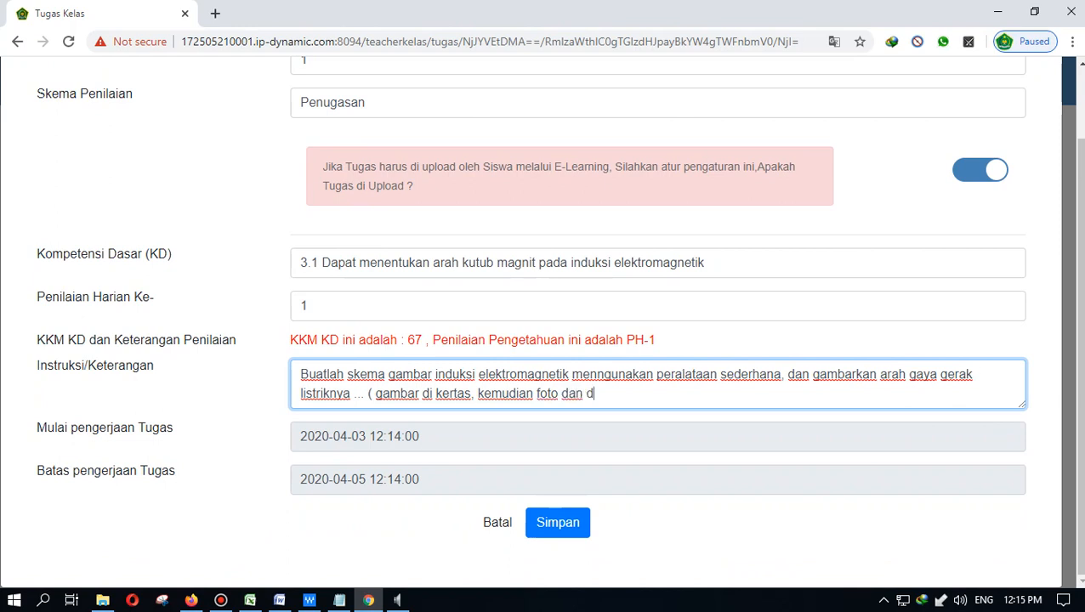
{"action": "type", "text": "i uplod"}
{"action": "key", "text": "BackSpace"}
{"action": "key", "text": "BackSpace"}
{"action": "key", "text": "BackSpace"}
{"action": "type", "text": "oad ke elearniong"}
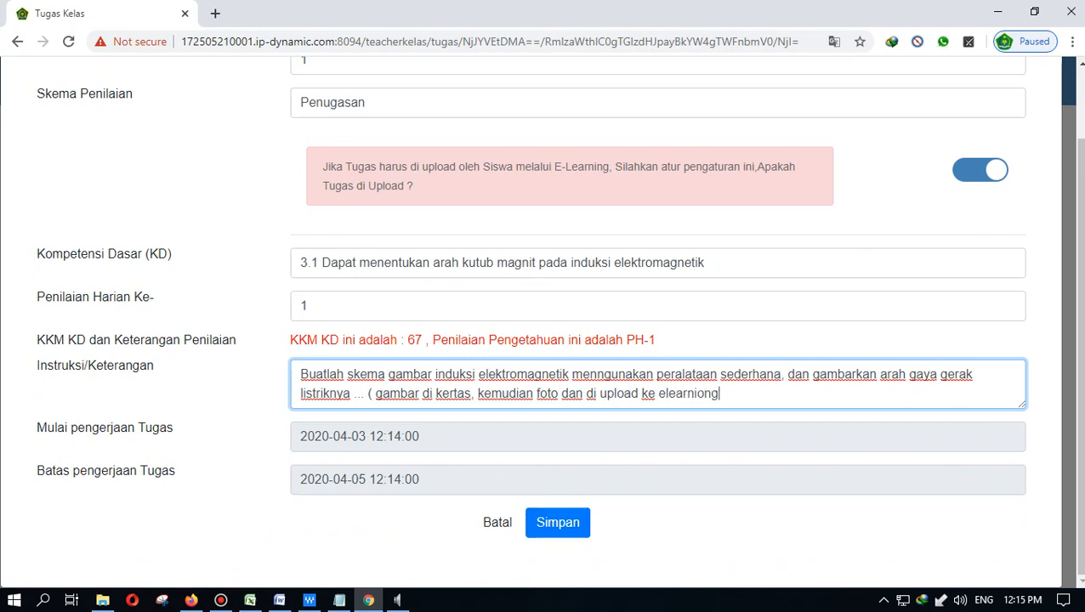
{"action": "key", "text": "BackSpace"}
{"action": "key", "text": "BackSpace"}
{"action": "type", "text": "ng / file JPG)"}
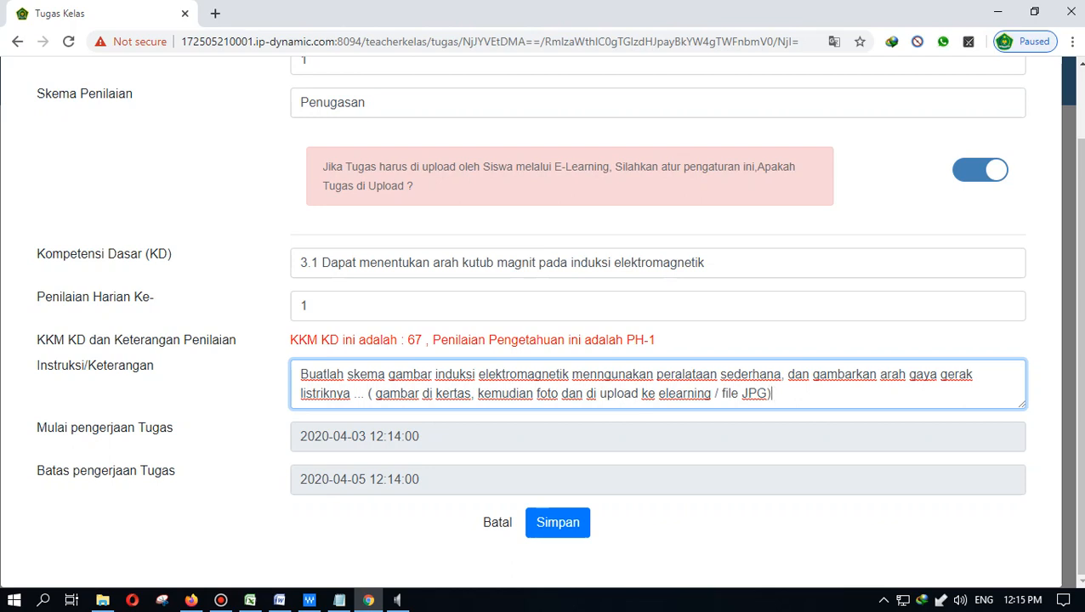
{"action": "left_click", "coordinate": [558, 523]}
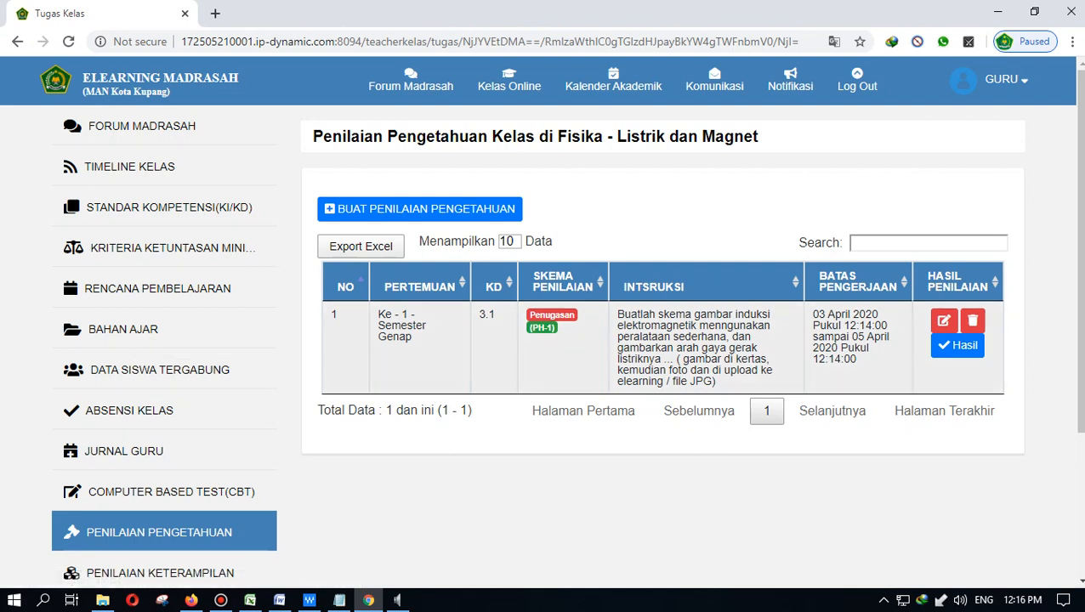
{"action": "left_click", "coordinate": [957, 345]}
{"action": "scroll", "coordinate": [957, 345], "scroll_direction": "down", "scroll_amount": 2}
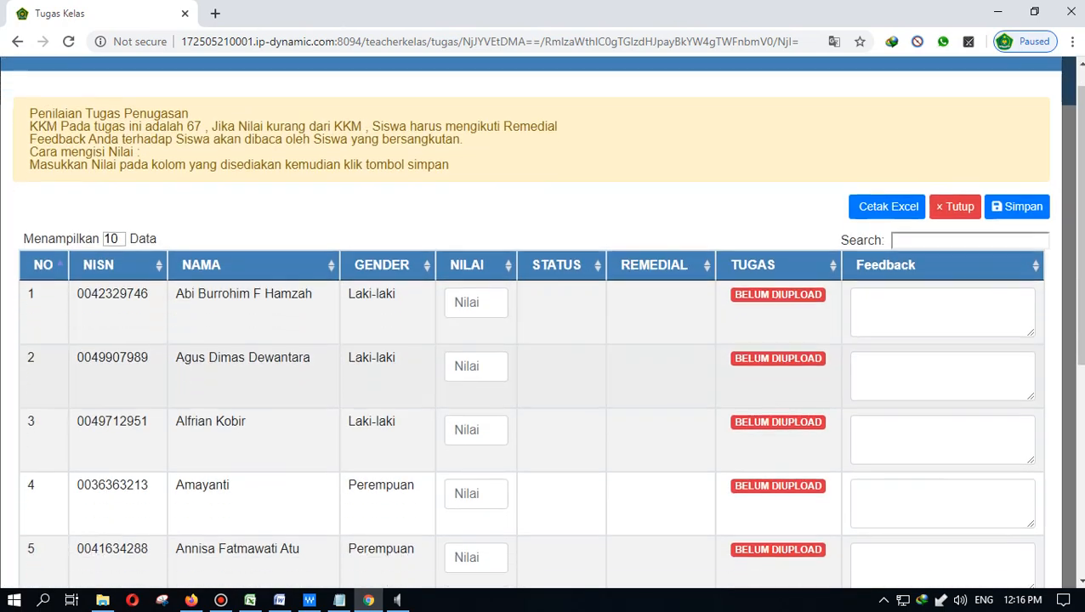
{"action": "scroll", "coordinate": [957, 348], "scroll_direction": "down", "scroll_amount": 5}
{"action": "scroll", "coordinate": [957, 349], "scroll_direction": "up", "scroll_amount": 6}
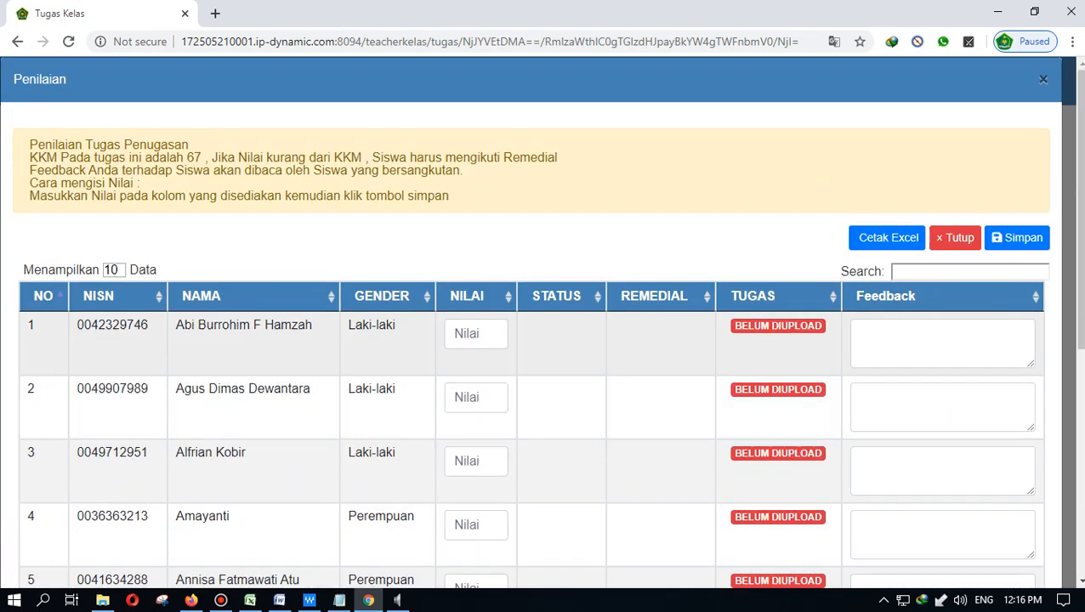
{"action": "left_click", "coordinate": [954, 237]}
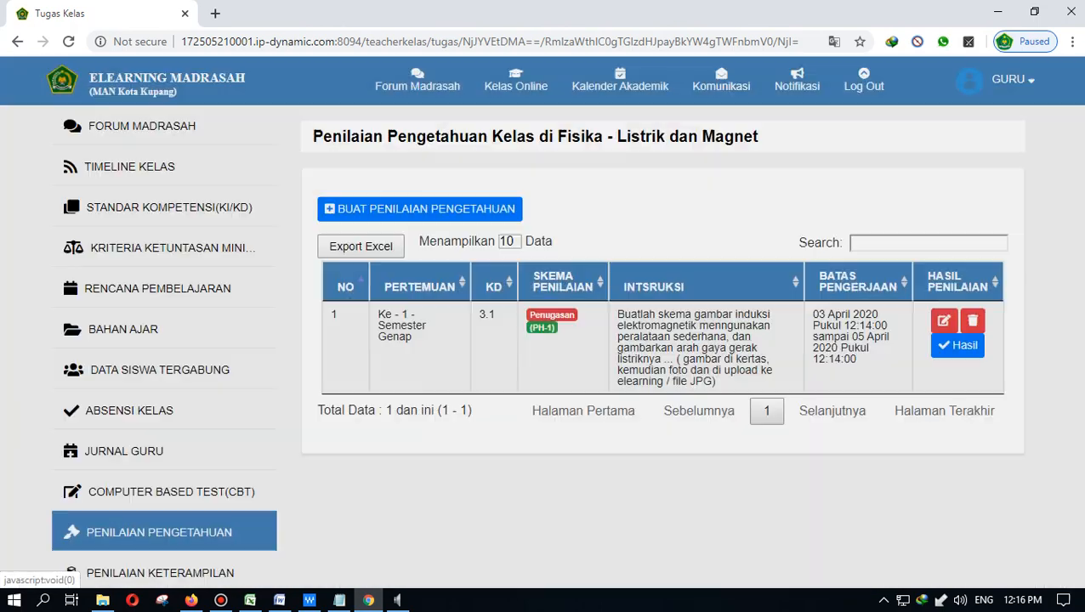
{"action": "scroll", "coordinate": [566, 344], "scroll_direction": "down", "scroll_amount": 3}
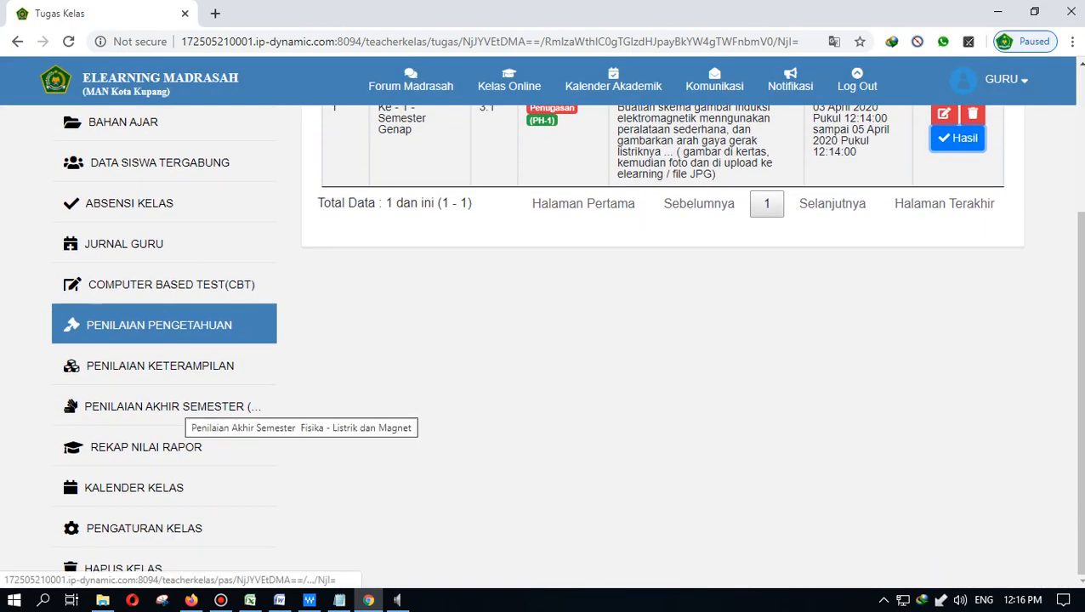
- Visit Penilaian Keterampilan and Penilaian Akhir Semester, then go to Rekap Nilai Rapor
{"action": "left_click", "coordinate": [159, 366]}
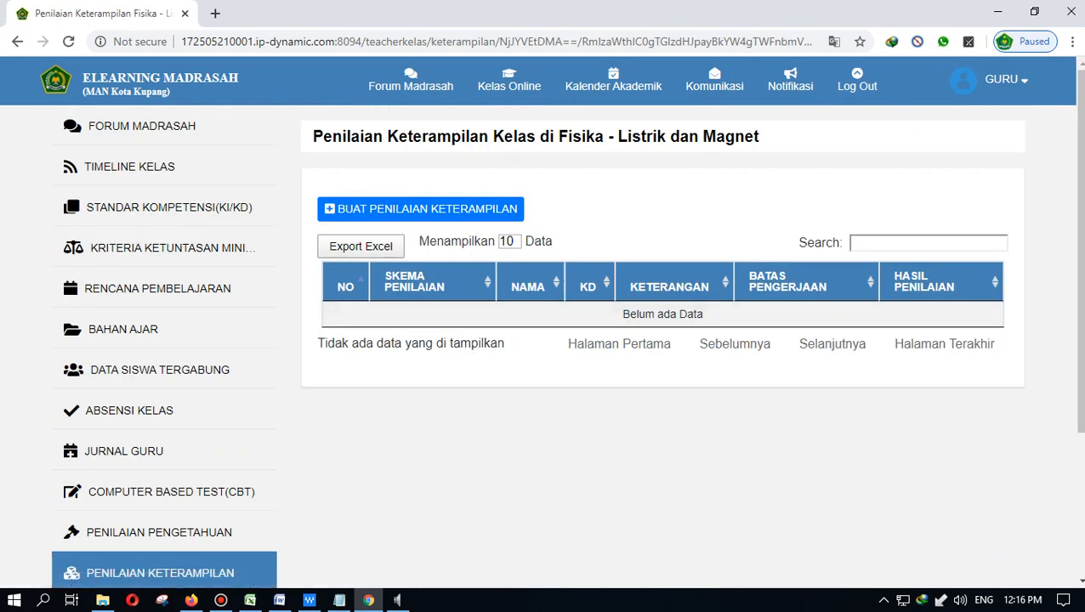
{"action": "scroll", "coordinate": [566, 340], "scroll_direction": "down", "scroll_amount": 2}
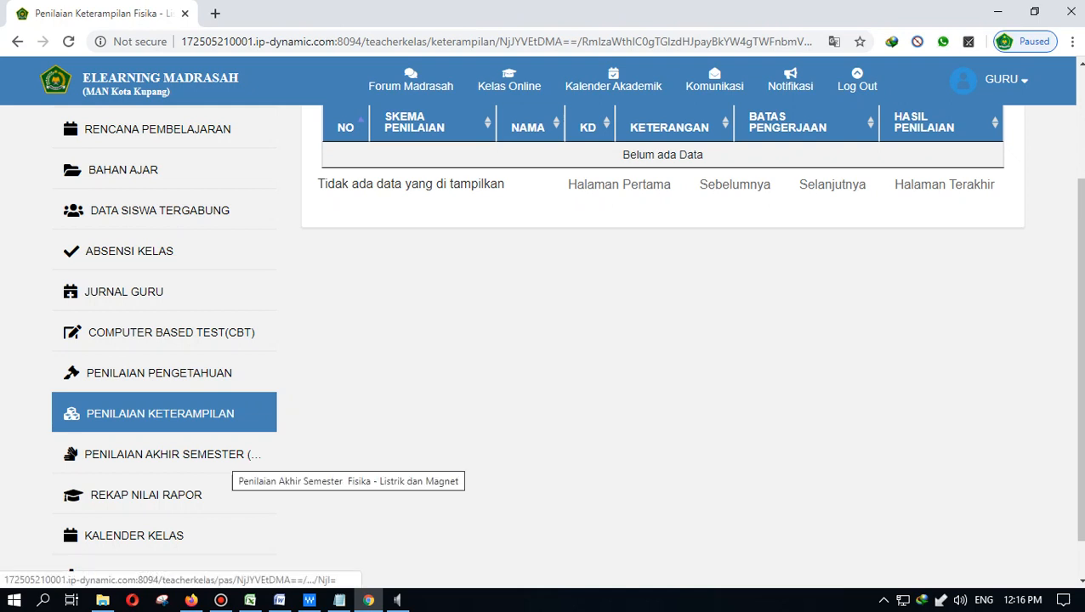
{"action": "left_click", "coordinate": [228, 456]}
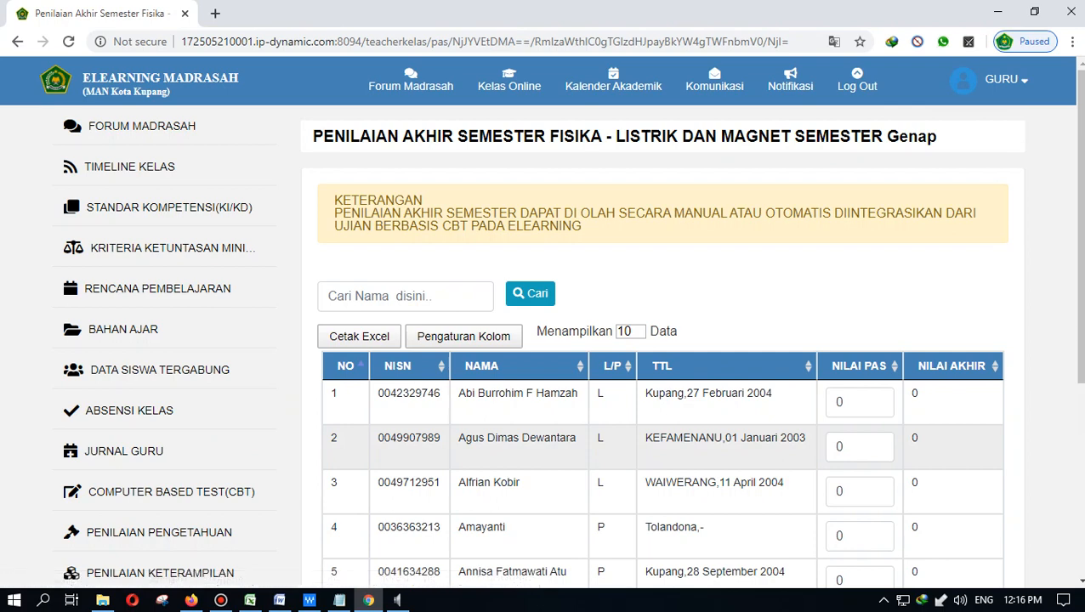
{"action": "scroll", "coordinate": [660, 383], "scroll_direction": "down", "scroll_amount": 1}
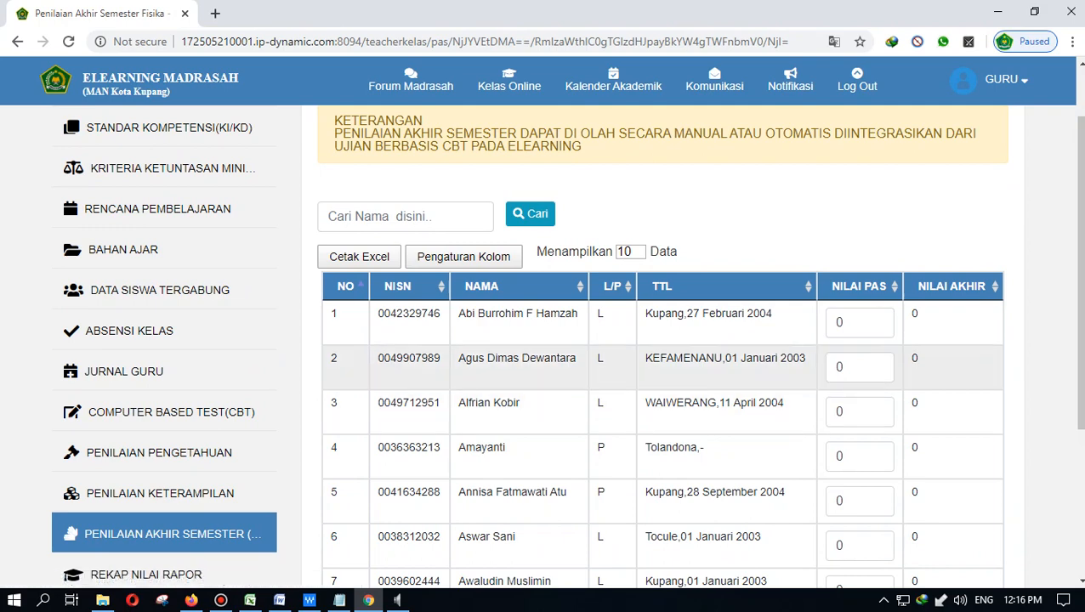
{"action": "scroll", "coordinate": [659, 383], "scroll_direction": "down", "scroll_amount": 2}
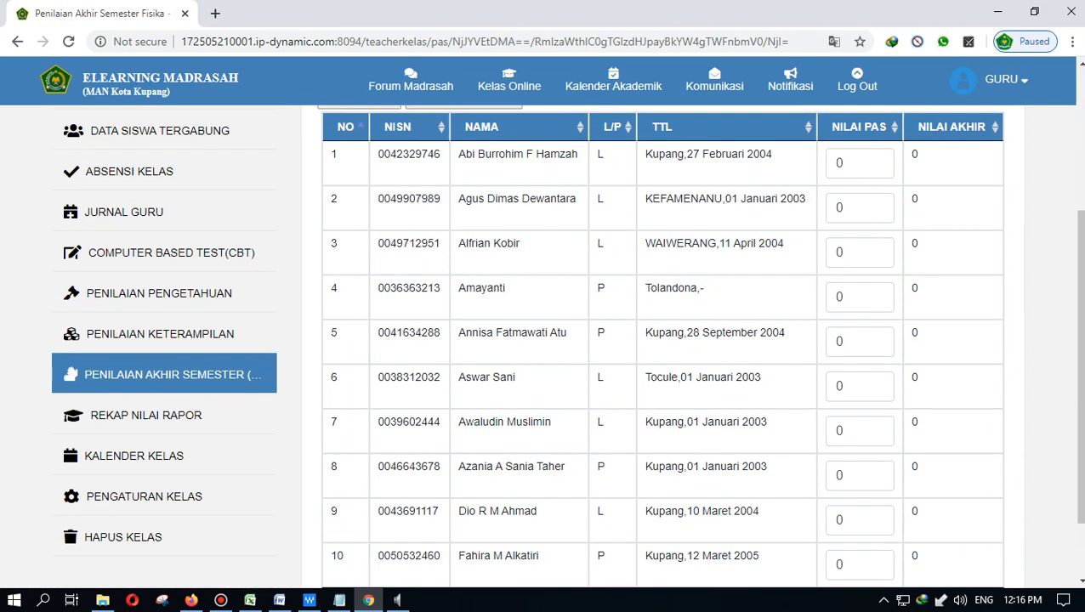
{"action": "left_click", "coordinate": [146, 416]}
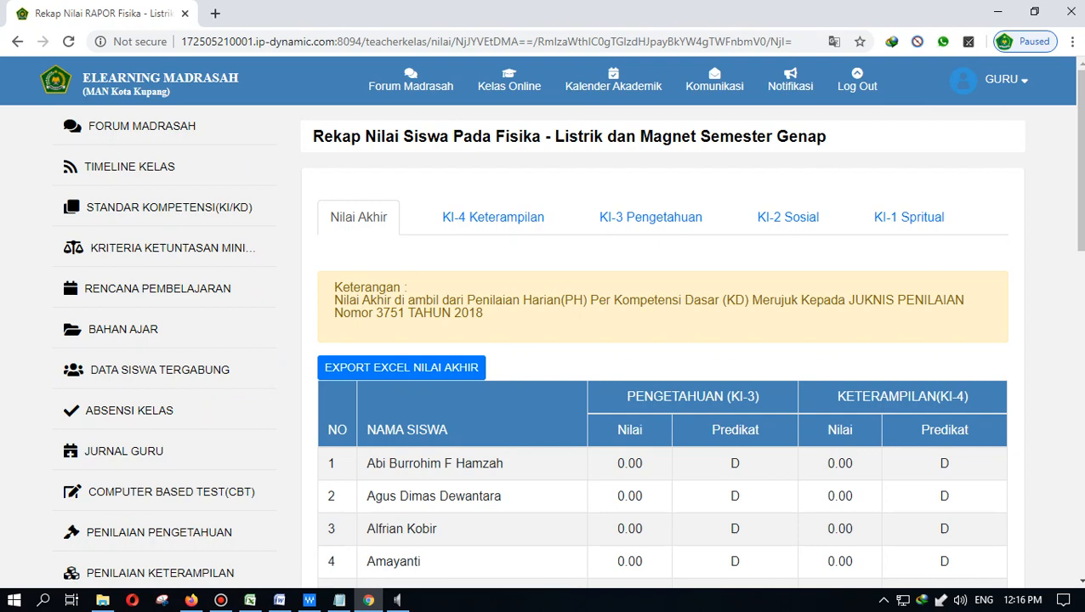
- Browse the KI-4, KI-3, KI-2 and KI-1 recap tables, then open Kalender Kelas
{"action": "scroll", "coordinate": [659, 383], "scroll_direction": "down", "scroll_amount": 1}
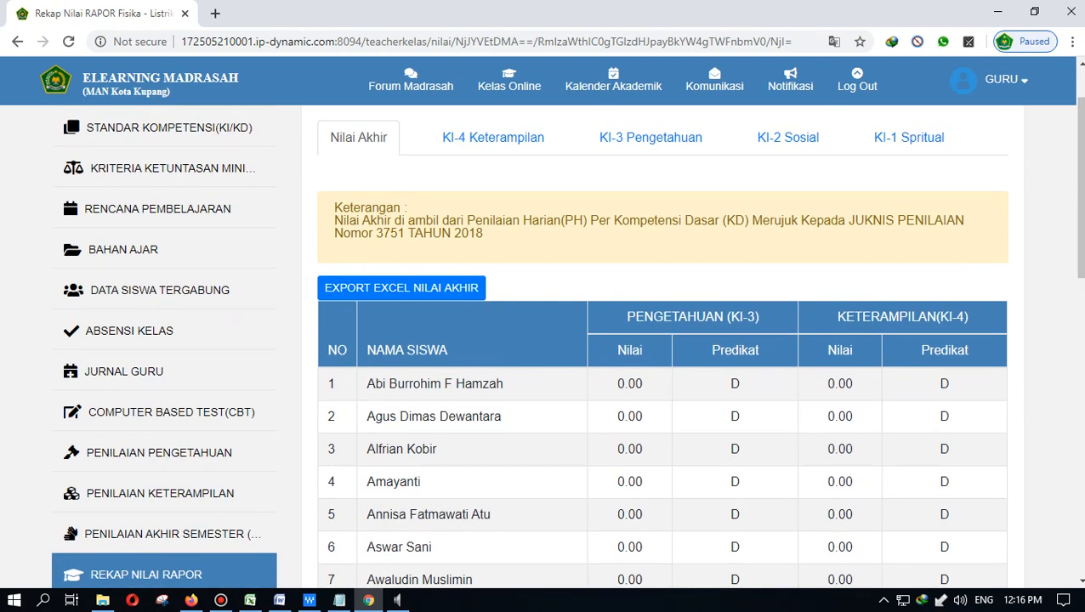
{"action": "left_click", "coordinate": [493, 136]}
{"action": "left_click", "coordinate": [650, 137]}
{"action": "left_click", "coordinate": [787, 137]}
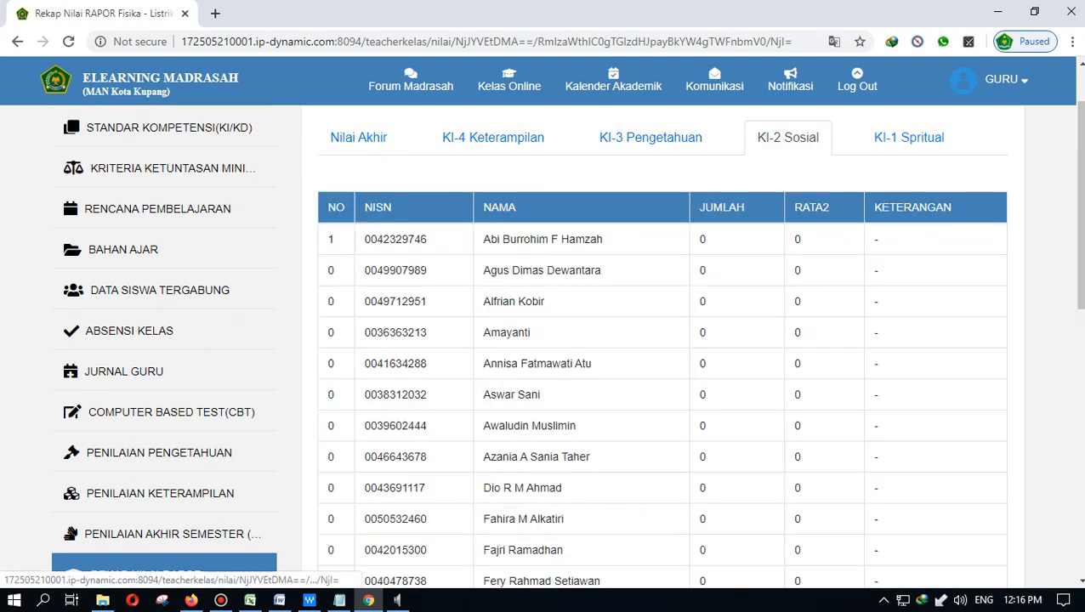
{"action": "left_click", "coordinate": [909, 136]}
{"action": "left_click", "coordinate": [787, 137]}
{"action": "left_click", "coordinate": [650, 137]}
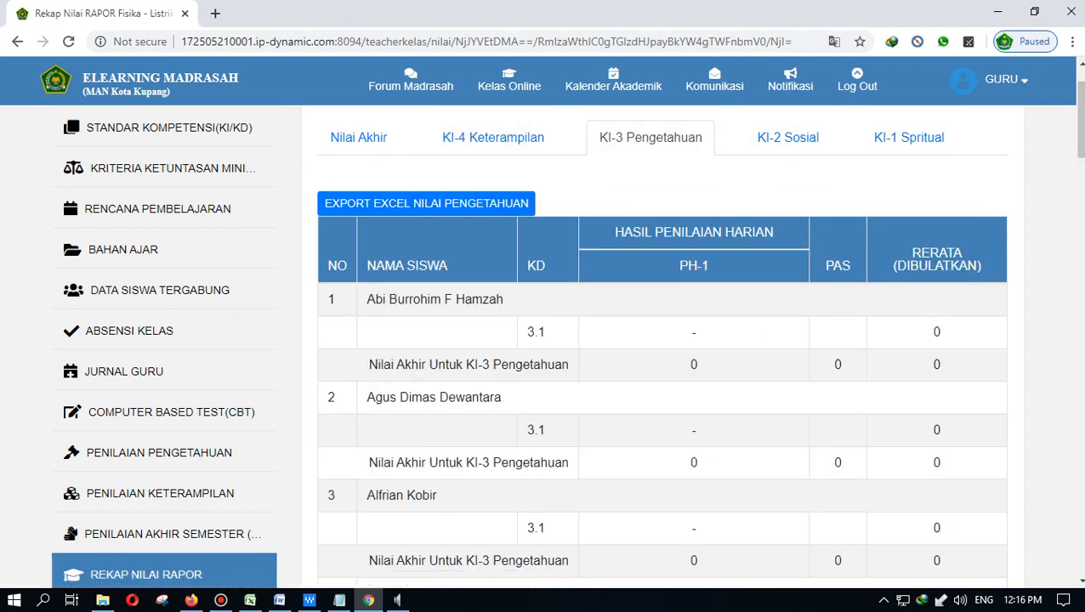
{"action": "scroll", "coordinate": [566, 343], "scroll_direction": "down", "scroll_amount": 3}
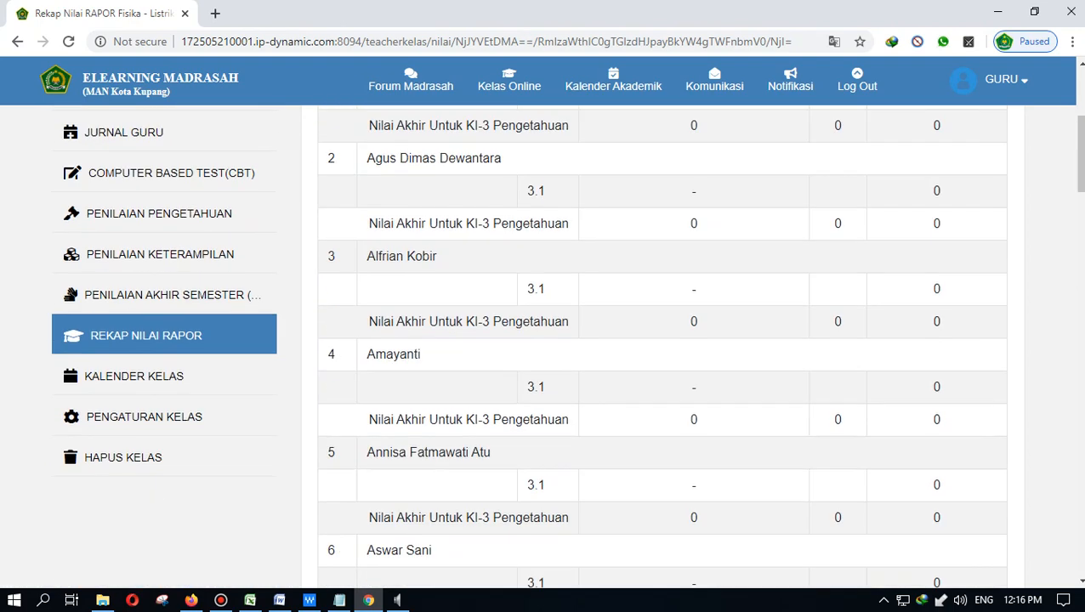
{"action": "left_click", "coordinate": [134, 376]}
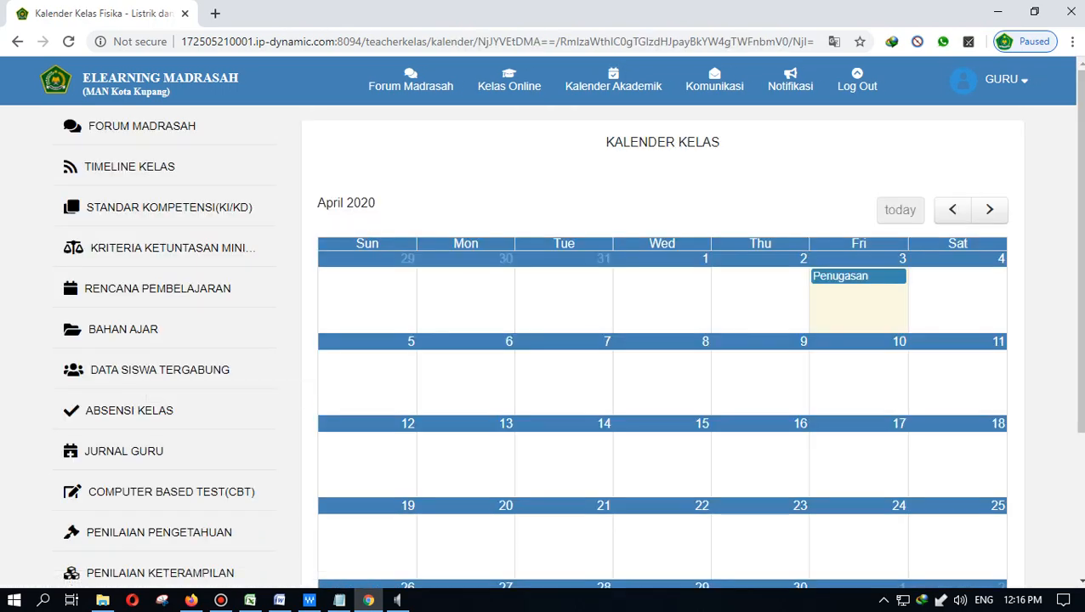
- Check and close the Penugasan calendar event, visit Absensi Kelas, then go to Pengaturan Kelas
{"action": "left_click", "coordinate": [857, 276]}
{"action": "left_click", "coordinate": [545, 431]}
{"action": "scroll", "coordinate": [662, 340], "scroll_direction": "down", "scroll_amount": 1}
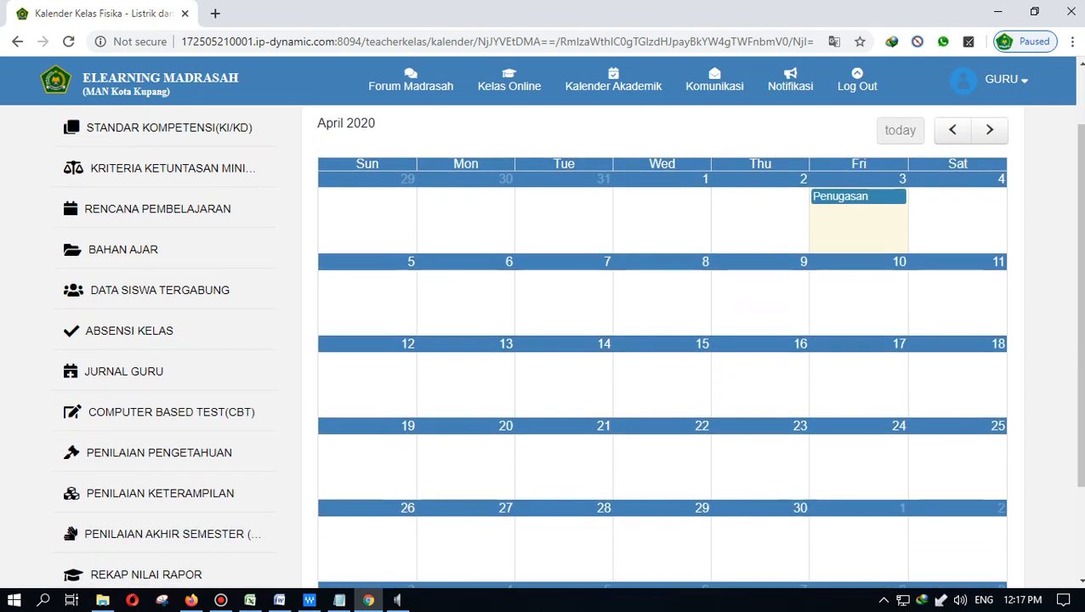
{"action": "left_click", "coordinate": [129, 331]}
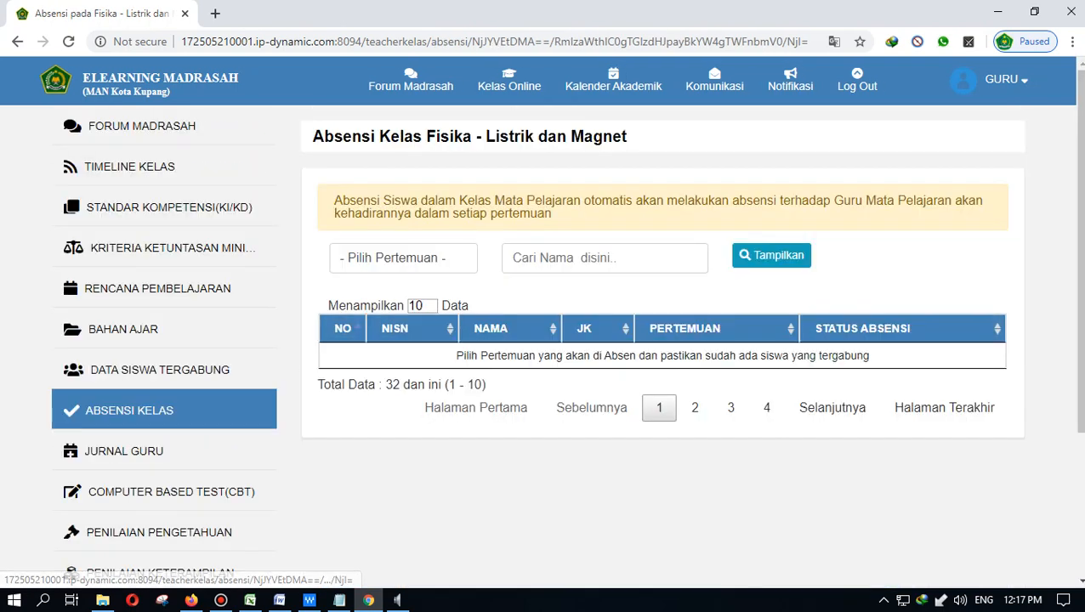
{"action": "scroll", "coordinate": [544, 340], "scroll_direction": "down", "scroll_amount": 3}
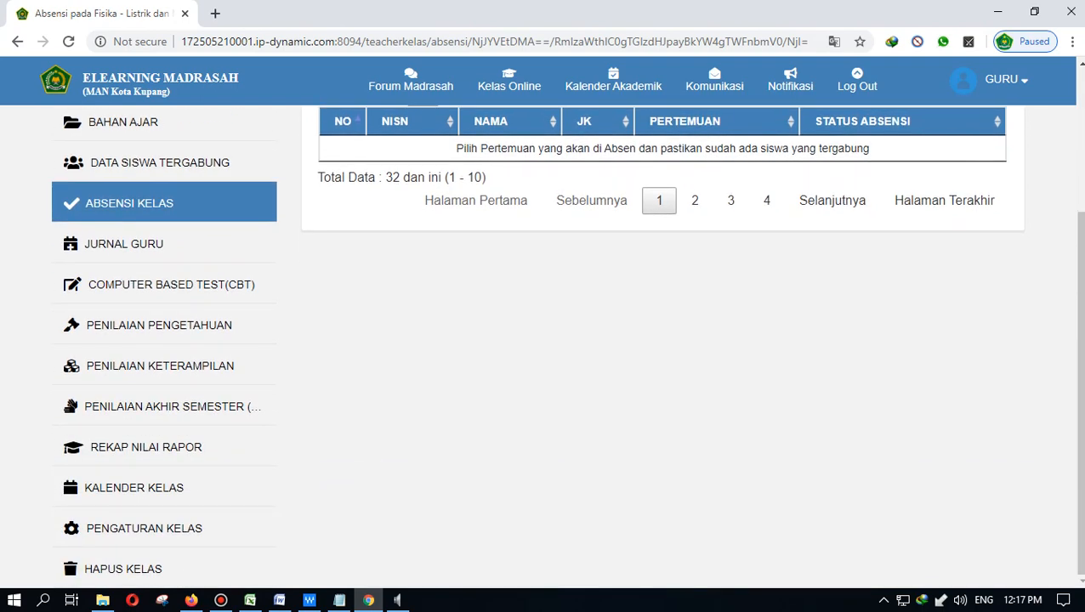
{"action": "left_click", "coordinate": [143, 528]}
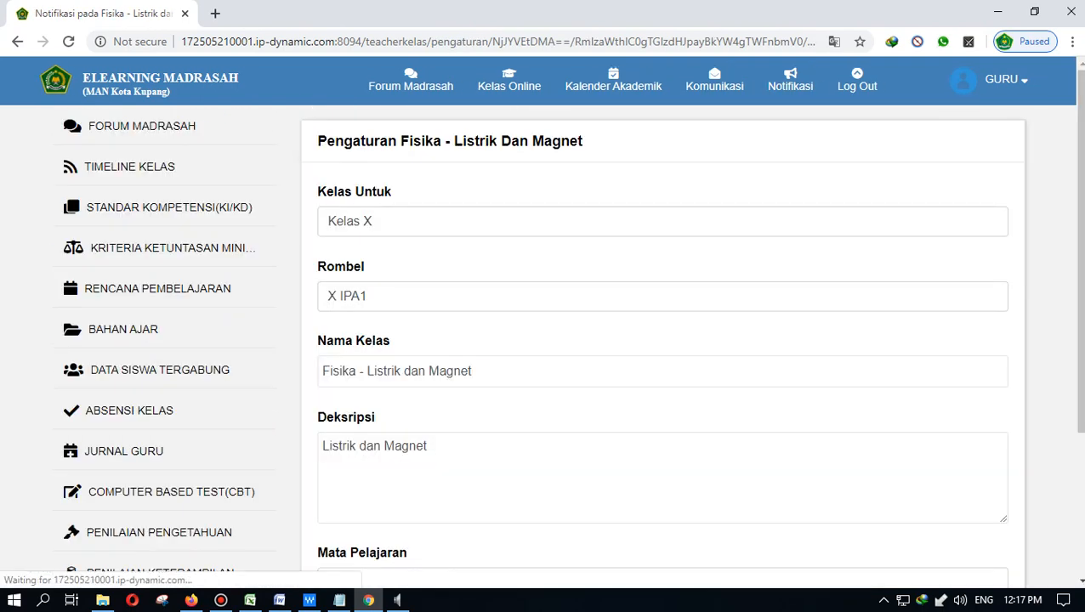
- Review the Pengaturan Kelas form (subject Fisika, 3 meetings) and bring the Bandicam window forward
{"action": "scroll", "coordinate": [544, 340], "scroll_direction": "down", "scroll_amount": 2}
{"action": "scroll", "coordinate": [544, 340], "scroll_direction": "down", "scroll_amount": 2}
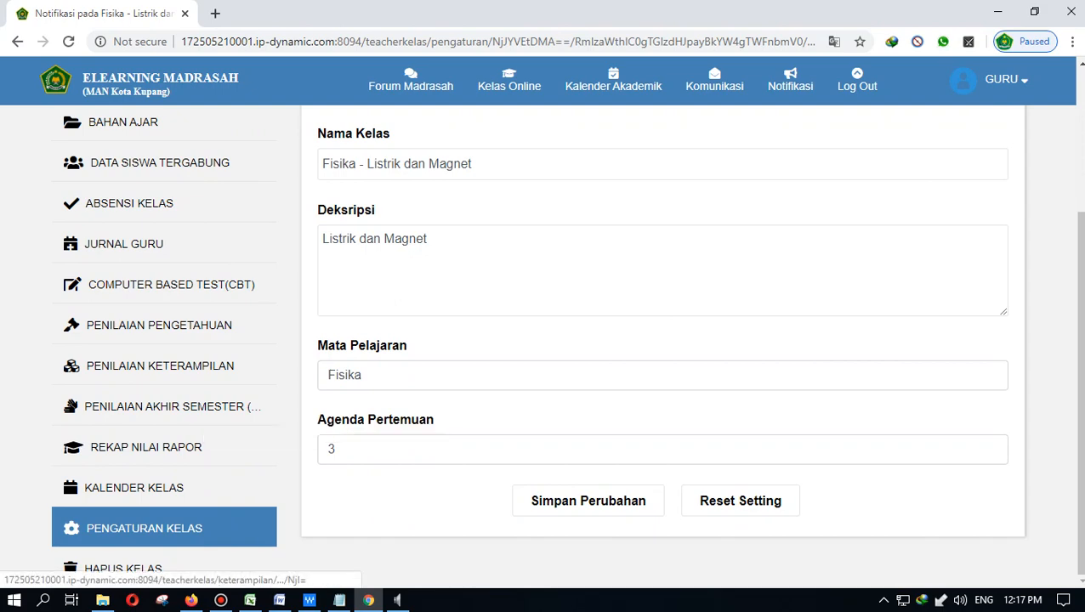
{"action": "scroll", "coordinate": [544, 340], "scroll_direction": "up", "scroll_amount": 3}
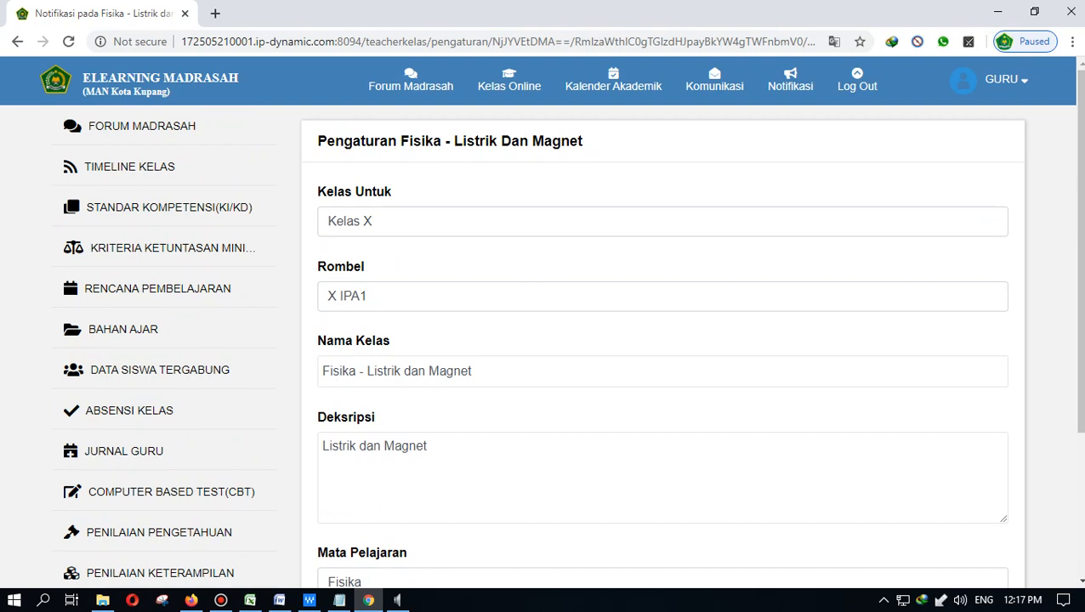
{"action": "left_click", "coordinate": [221, 600]}
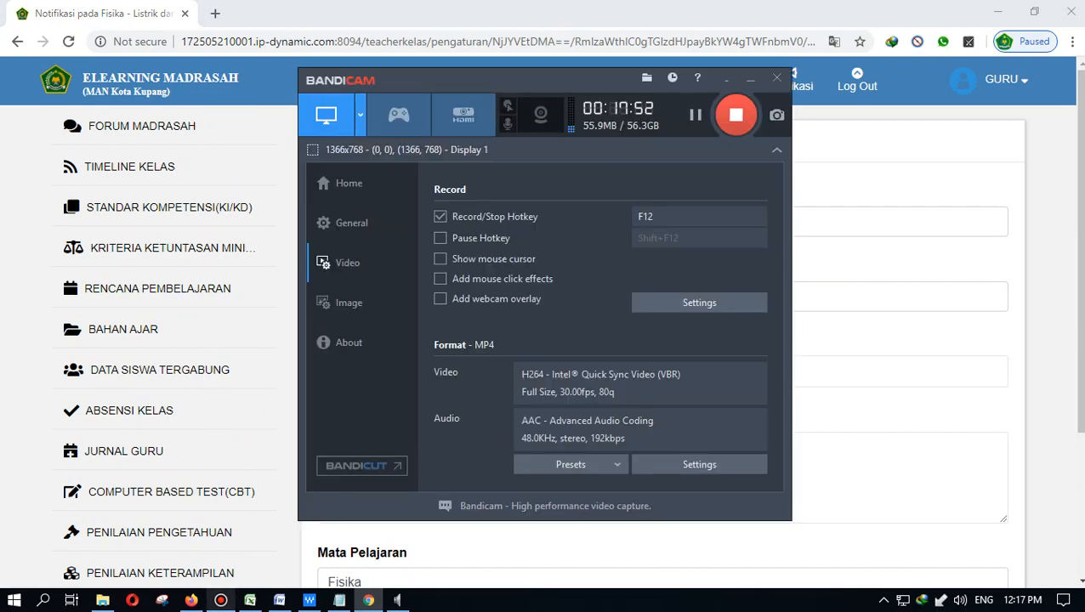